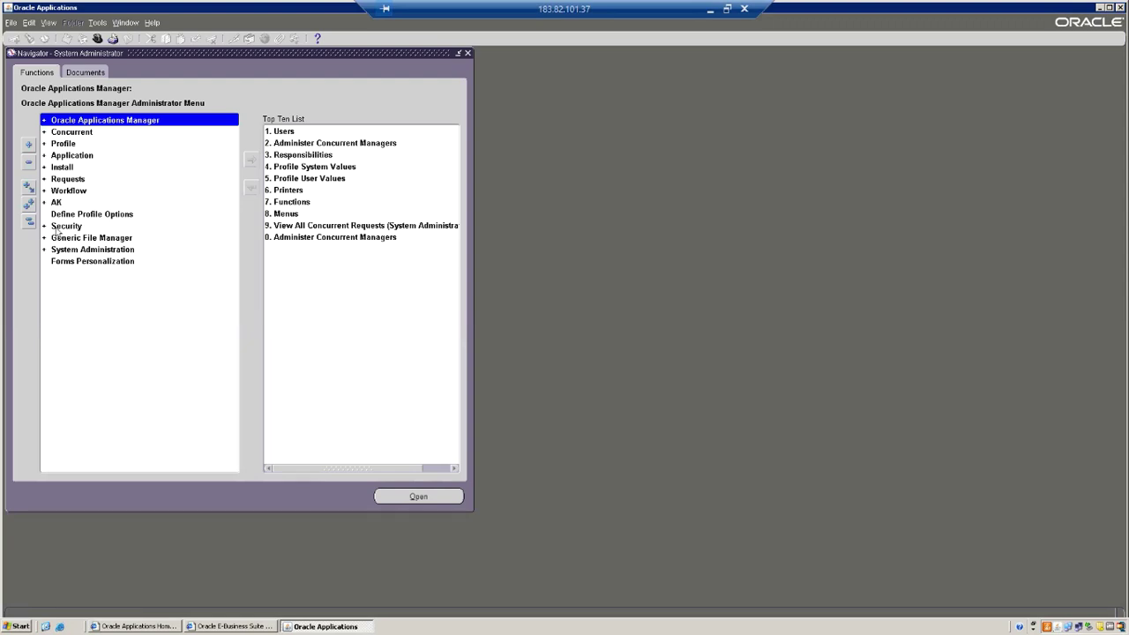
- Open the form for defining security responsibilities
{"action": "double_click", "coordinate": [60, 228]}
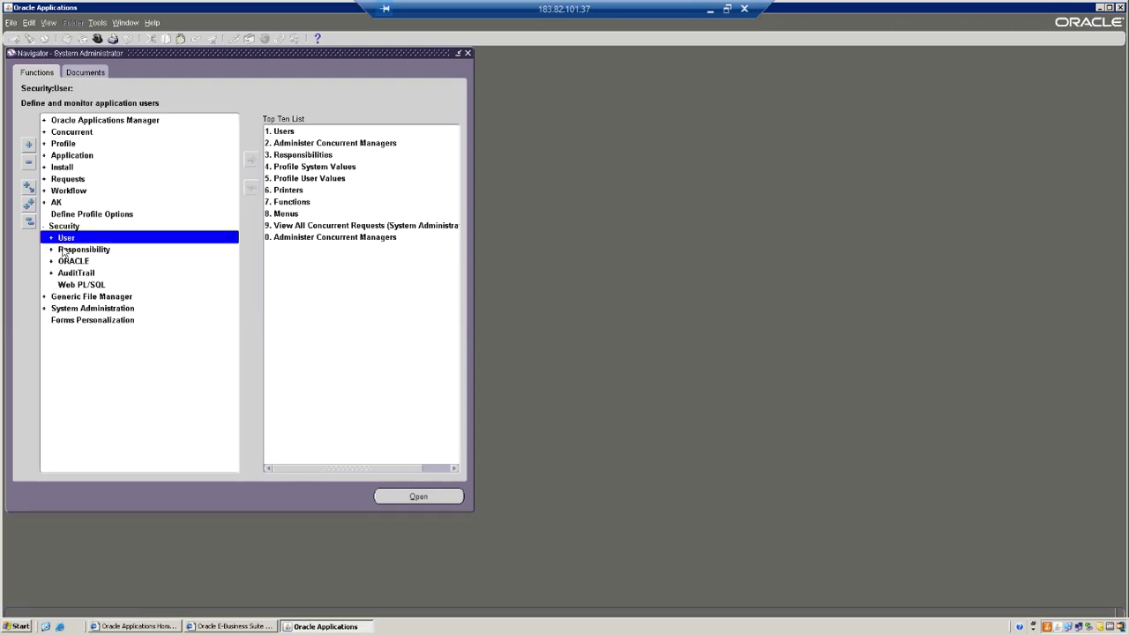
{"action": "left_click", "coordinate": [64, 253]}
{"action": "double_click", "coordinate": [64, 253]}
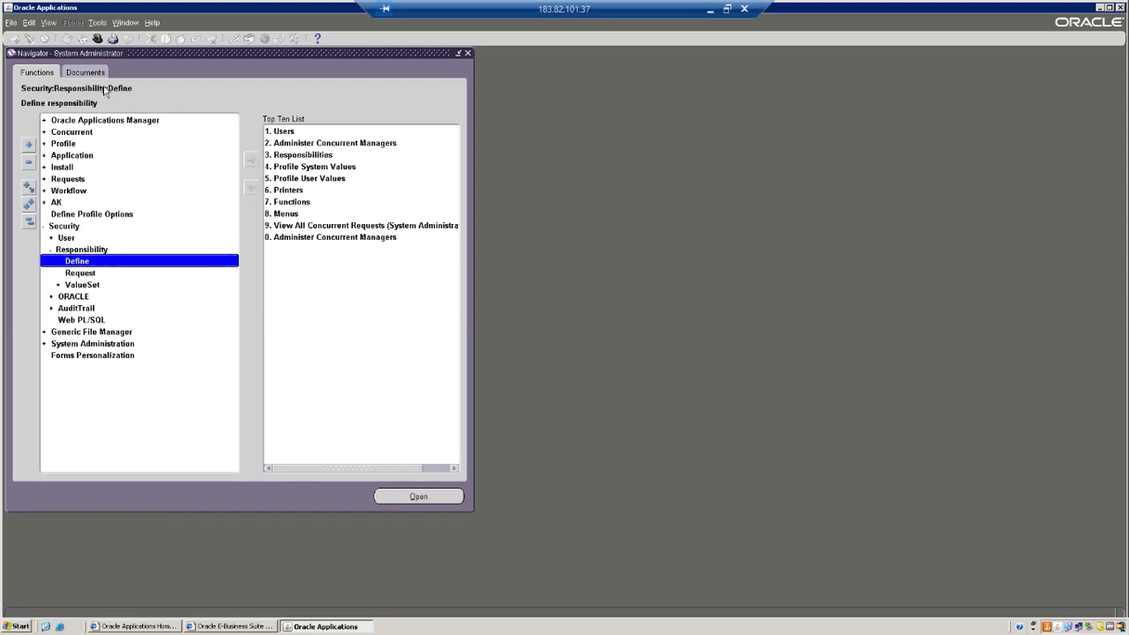
- Query responsibilities by the name pattern Gene%Vi%USA% and go to the General Ledger, Vision Operations (USA) record
{"action": "left_click", "coordinate": [49, 22]}
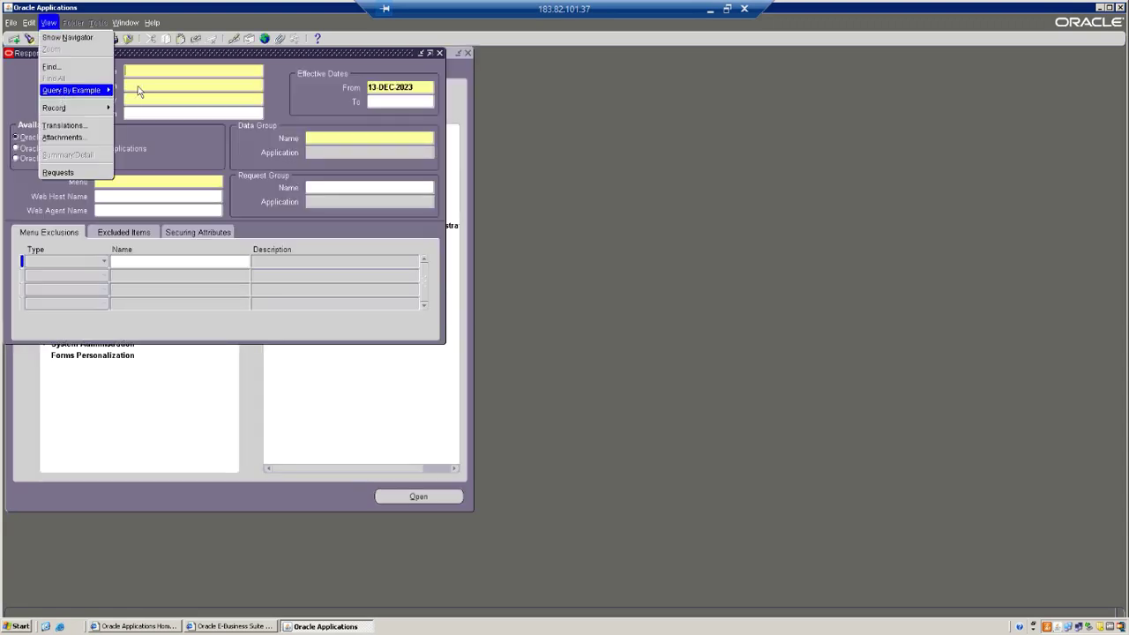
{"action": "left_click", "coordinate": [135, 89]}
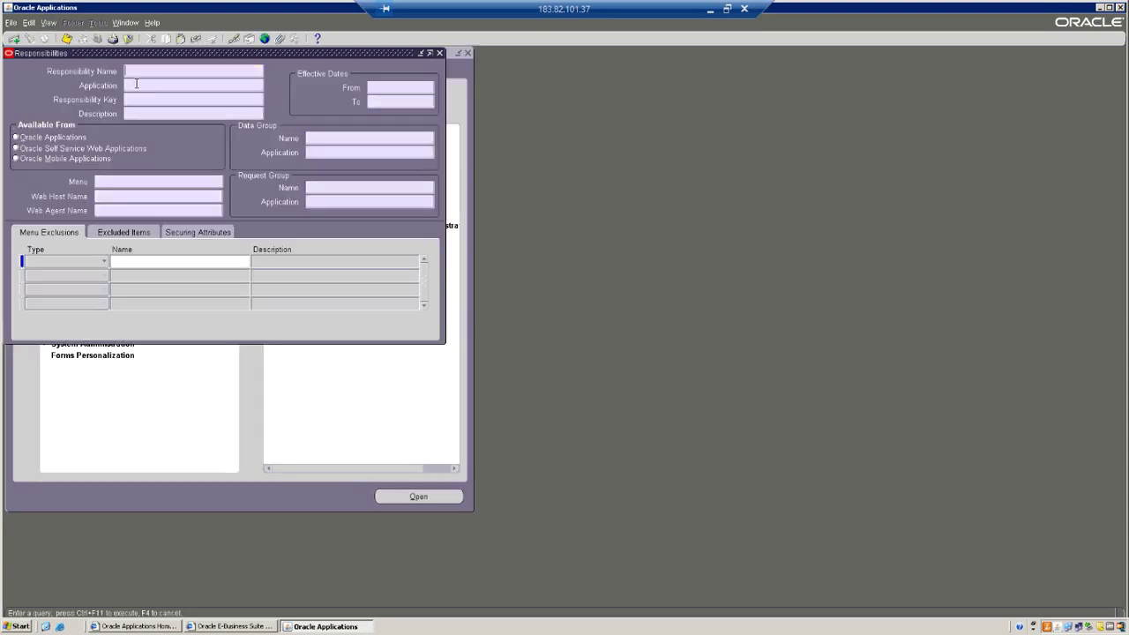
{"action": "type", "text": "Gene%Vi%USA%"}
{"action": "key", "text": "alt+v"}
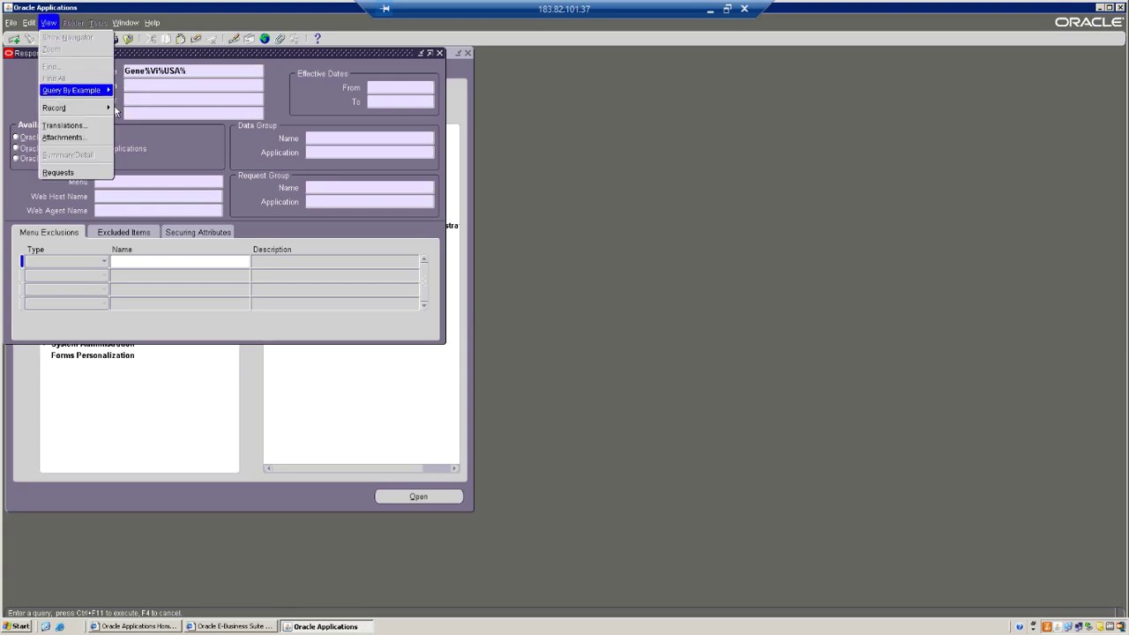
{"action": "mouse_move", "coordinate": [111, 92]}
{"action": "key", "text": "Return"}
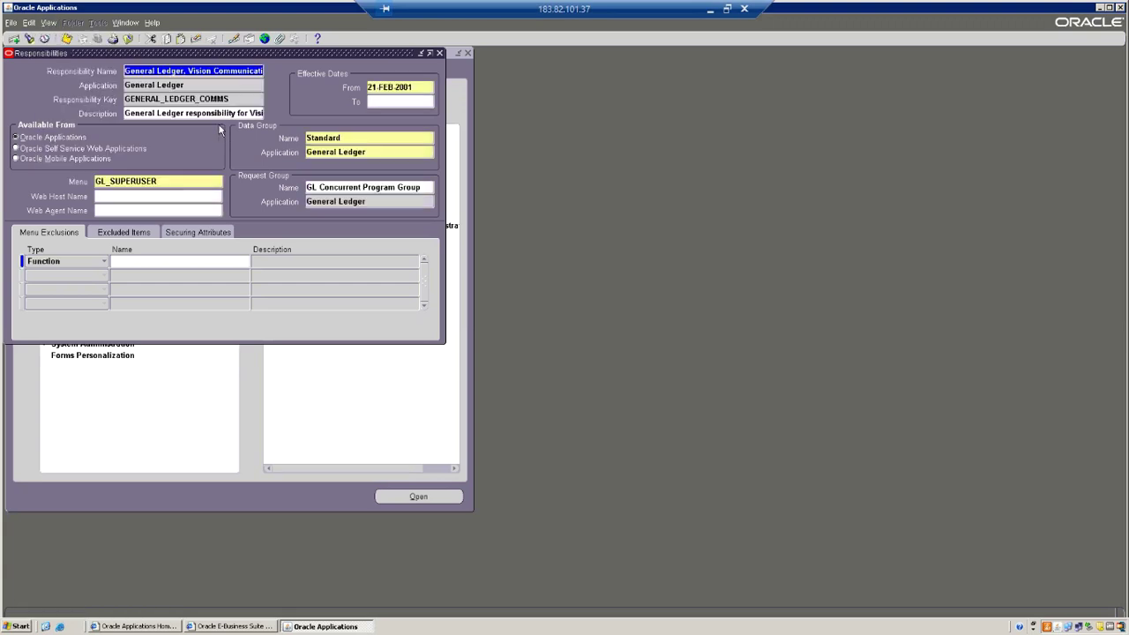
{"action": "key", "text": "Down"}
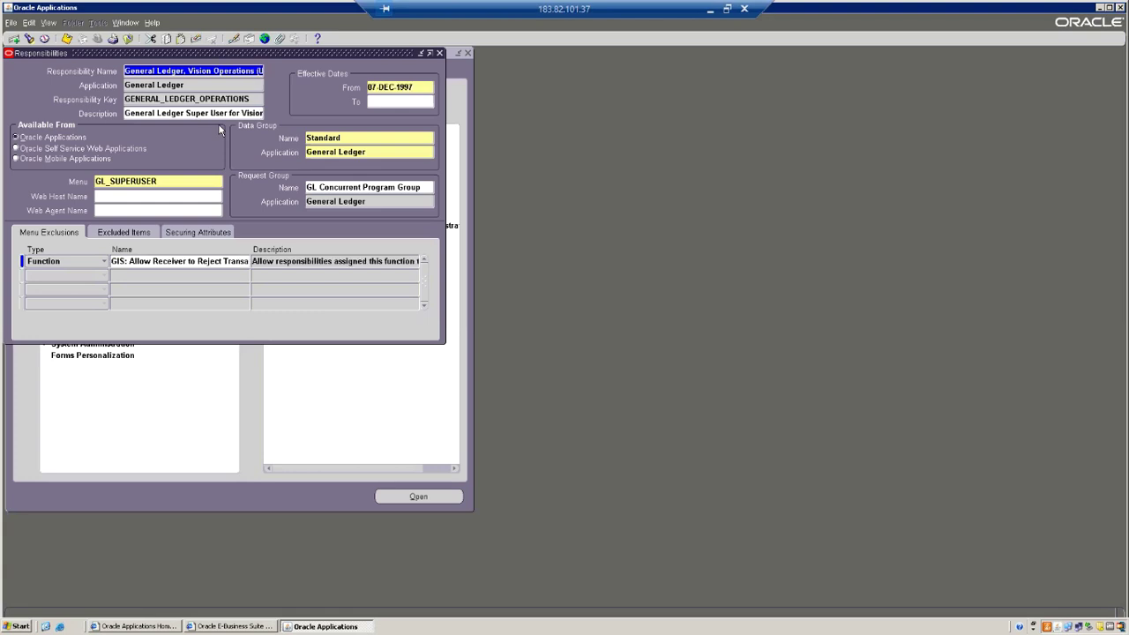
{"action": "key", "text": "End"}
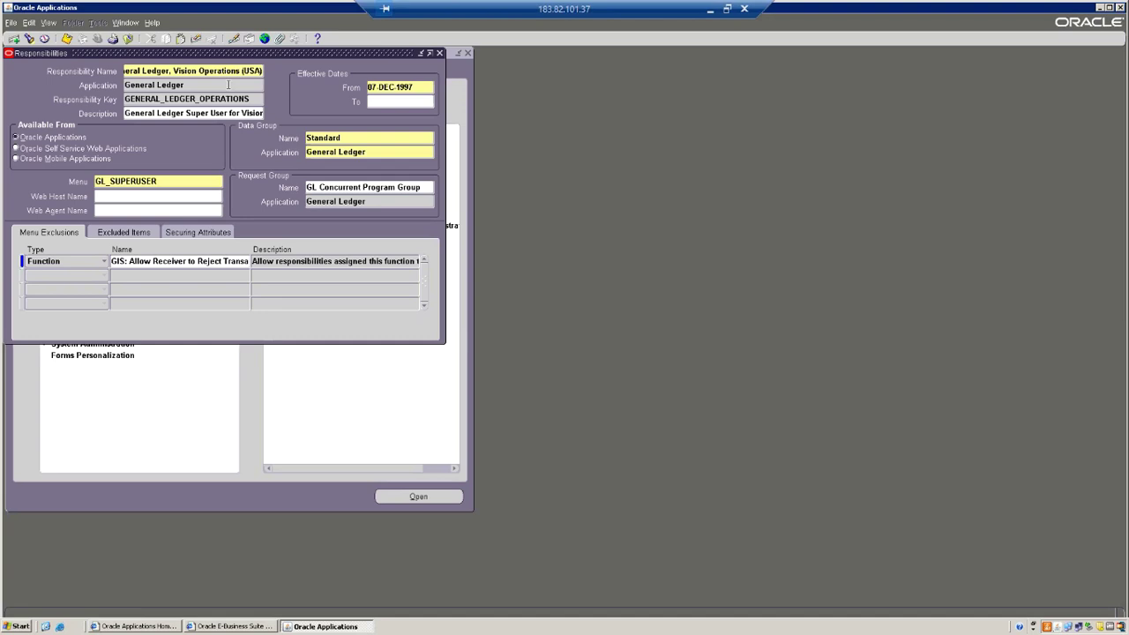
- Examine the Vision Operations responsibility's name, application, menu, data group and request group
{"action": "left_click", "coordinate": [229, 85]}
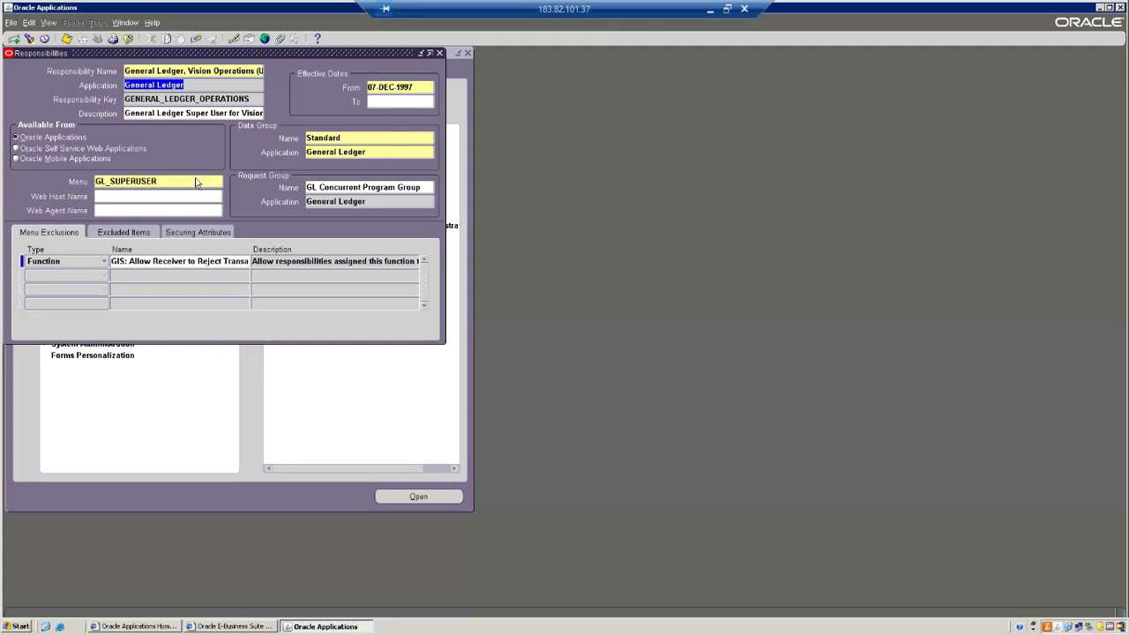
{"action": "left_click_drag", "start_coordinate": [94, 181], "coordinate": [185, 180]}
{"action": "left_click_drag", "start_coordinate": [306, 187], "coordinate": [395, 187]}
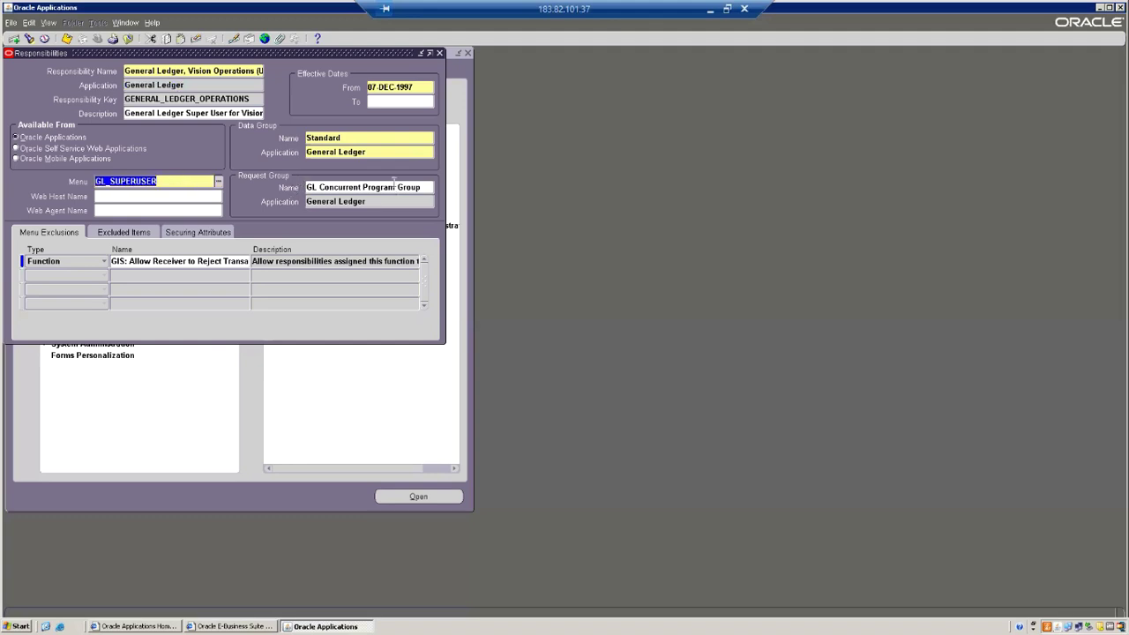
{"action": "double_click", "coordinate": [177, 180]}
{"action": "left_click", "coordinate": [354, 188]}
{"action": "double_click", "coordinate": [354, 187]}
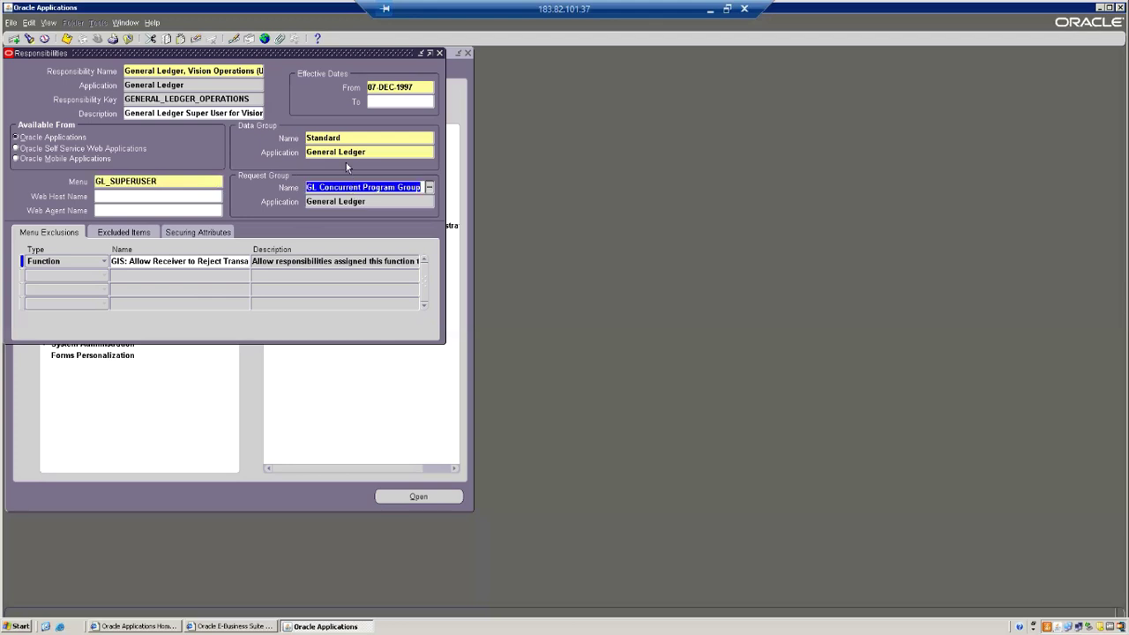
{"action": "double_click", "coordinate": [349, 139]}
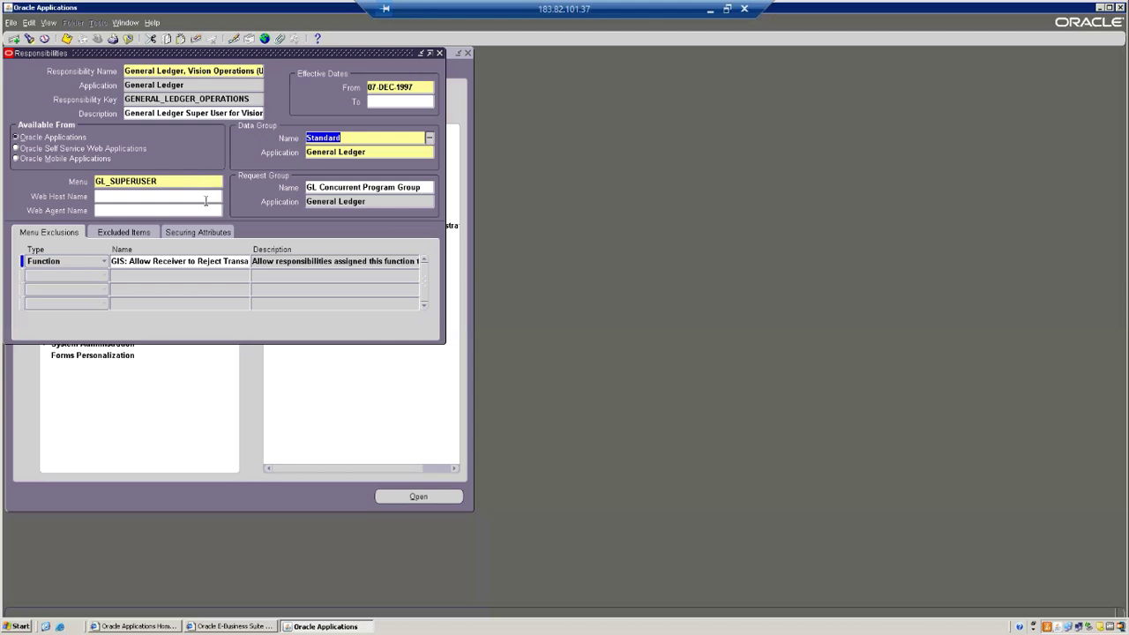
{"action": "left_click", "coordinate": [386, 187]}
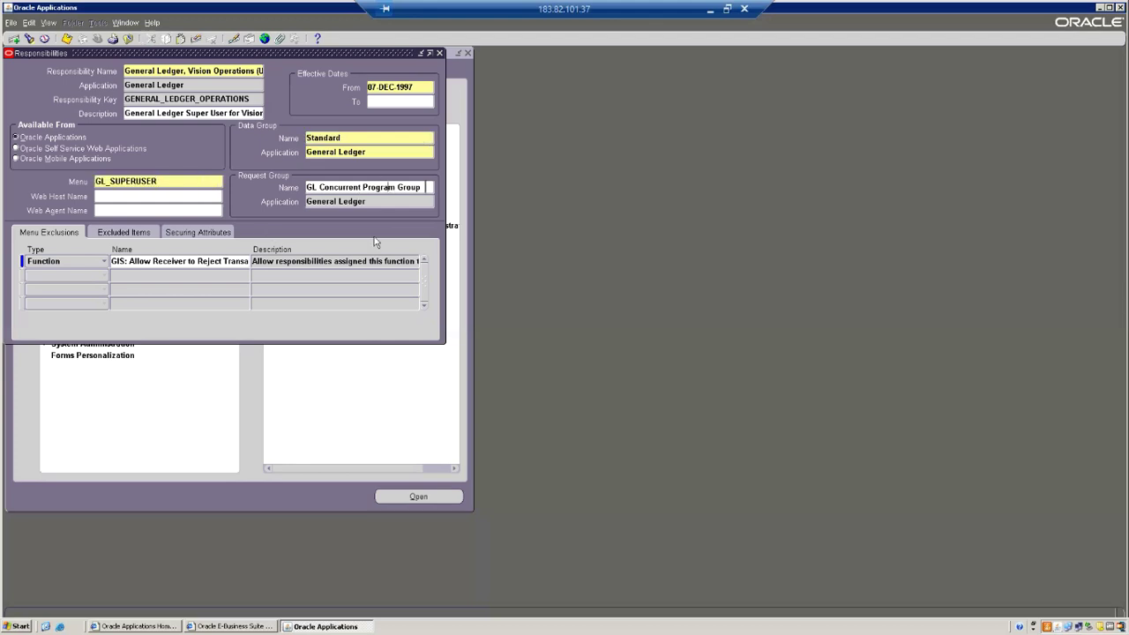
{"action": "key", "text": "shift+Home"}
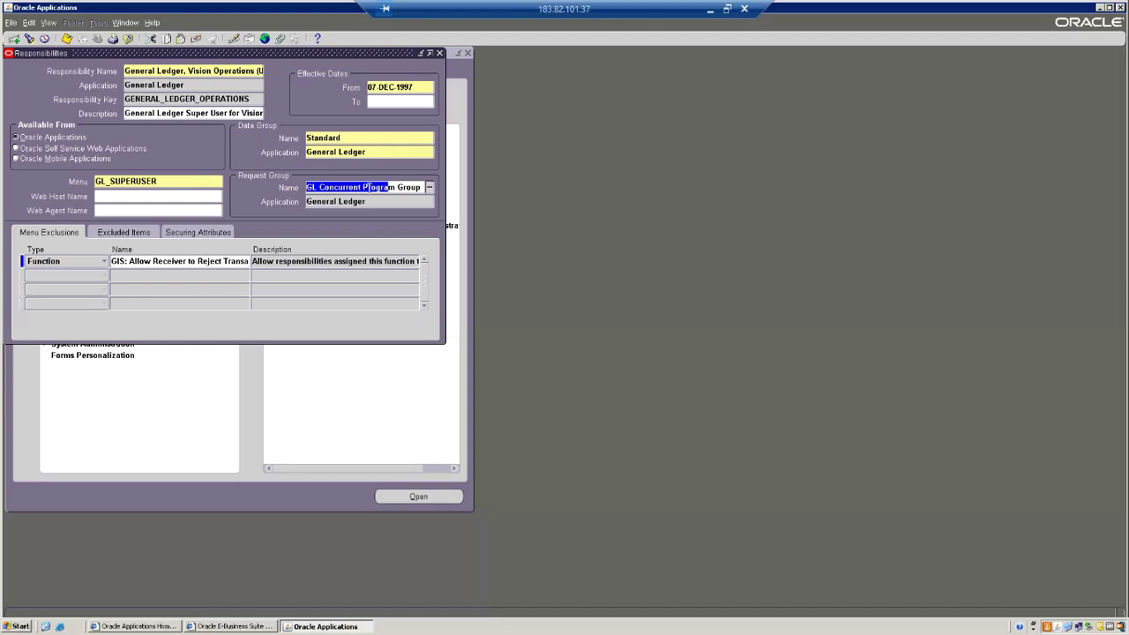
{"action": "left_click", "coordinate": [367, 136]}
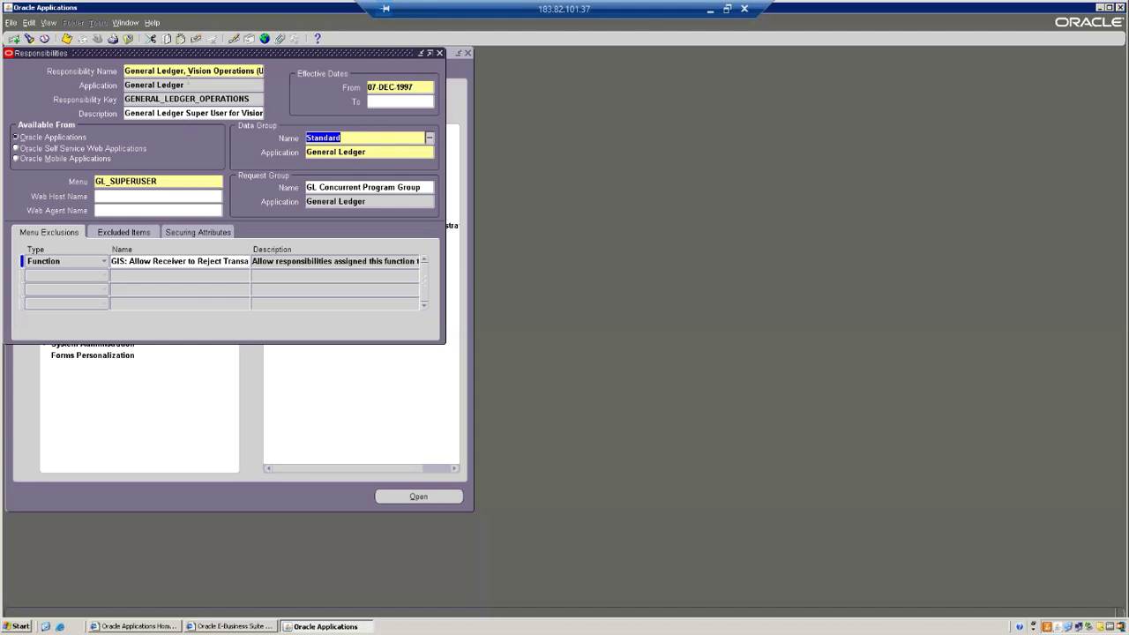
{"action": "left_click", "coordinate": [188, 71], "text": "shift"}
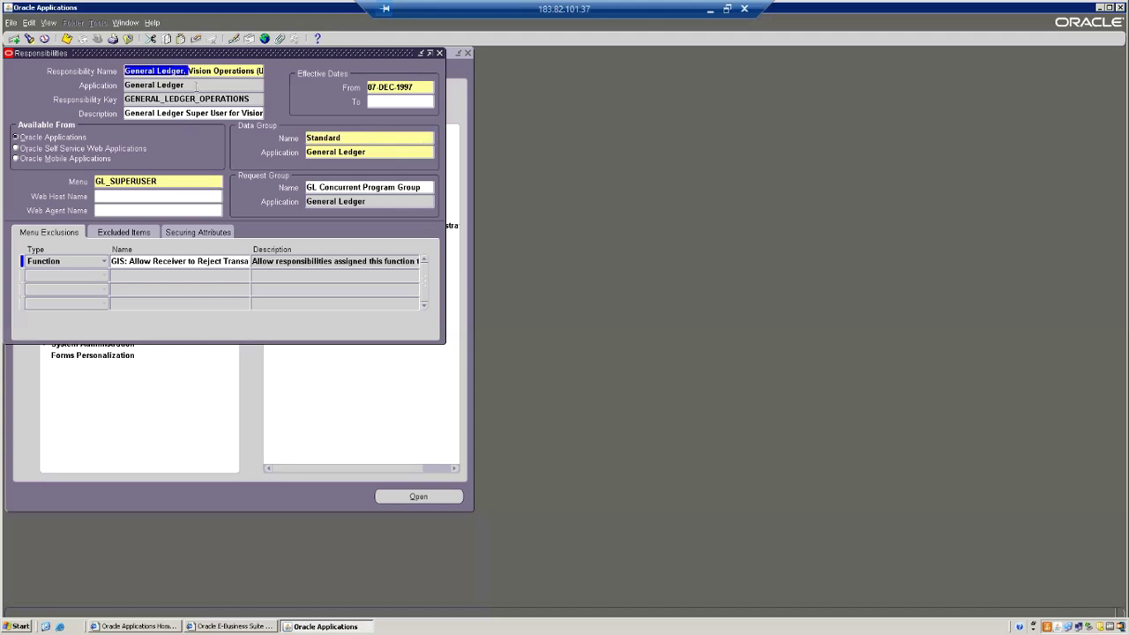
{"action": "left_click", "coordinate": [196, 85]}
{"action": "left_click", "coordinate": [196, 71]}
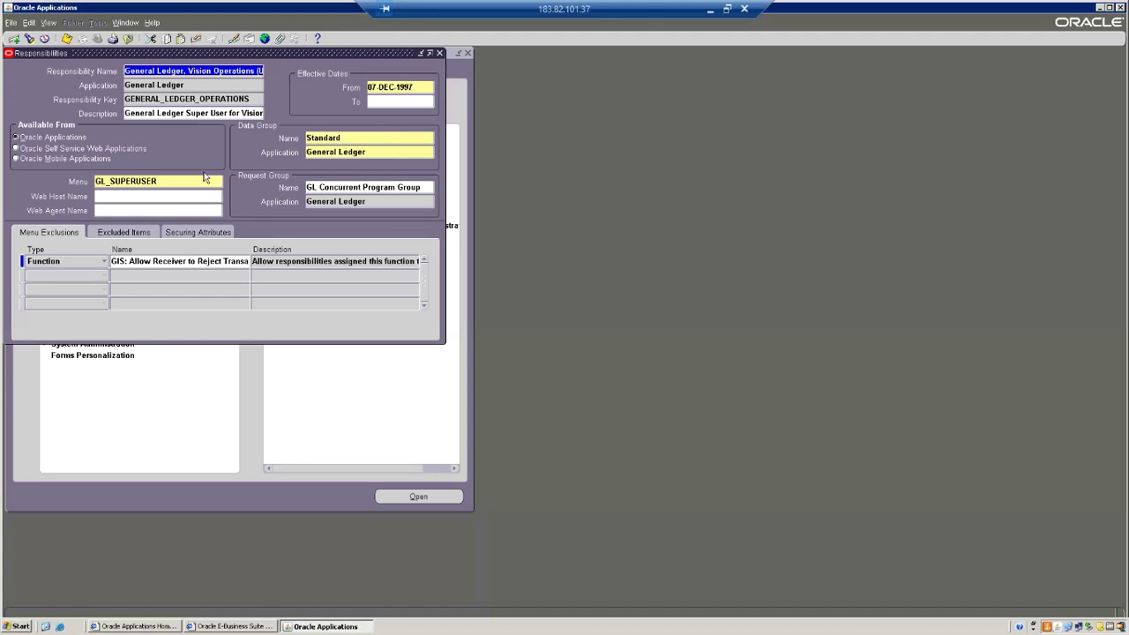
- Copy the responsibility's menu name GL_SUPERUSER into a new Notepad document
{"action": "double_click", "coordinate": [174, 181]}
{"action": "key", "text": "ctrl+c"}
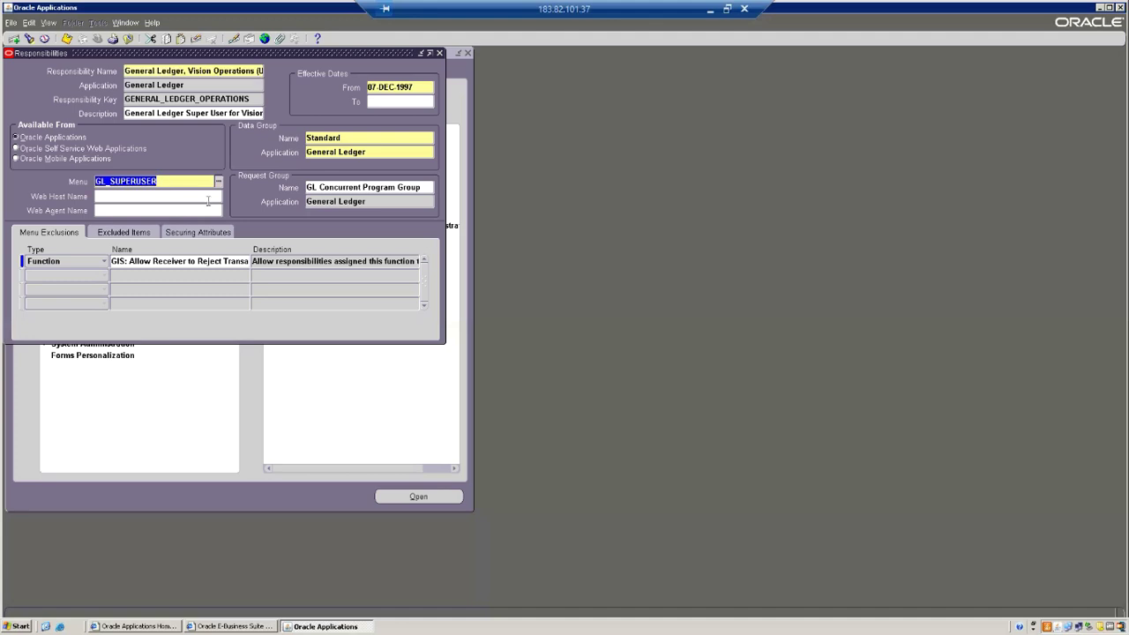
{"action": "left_click", "coordinate": [16, 625]}
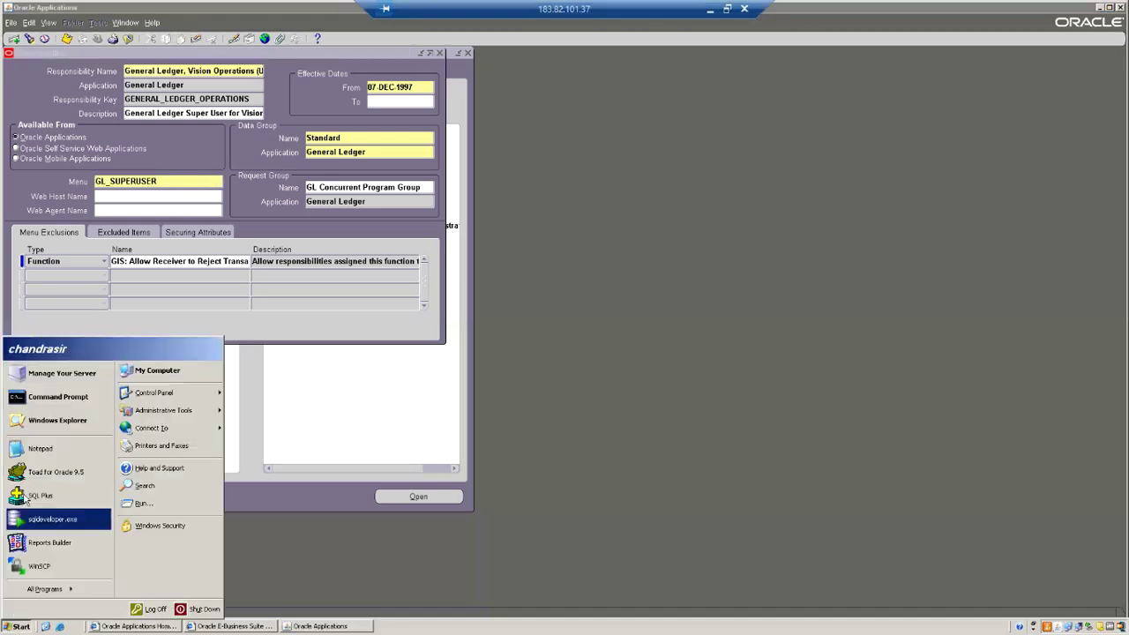
{"action": "left_click", "coordinate": [25, 447]}
{"action": "key", "text": "ctrl+v"}
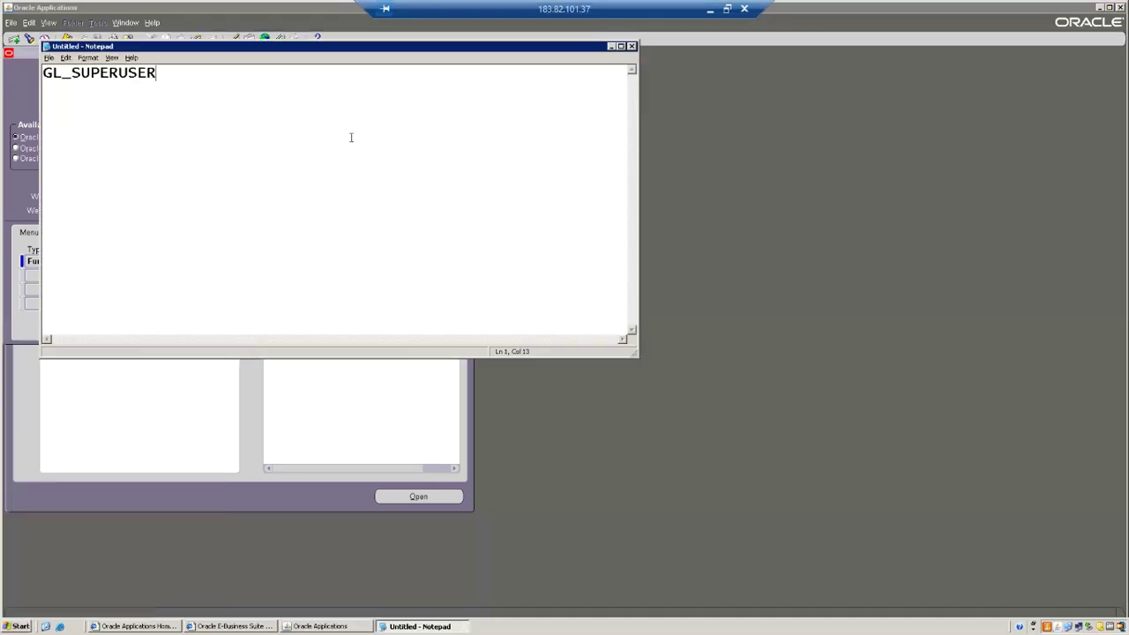
- Add the responsibility's request group name, GL Concurrent Program Group, and its application, General Ledger, to the Notepad notes
{"action": "key", "text": "alt+Tab"}
{"action": "left_click", "coordinate": [349, 187]}
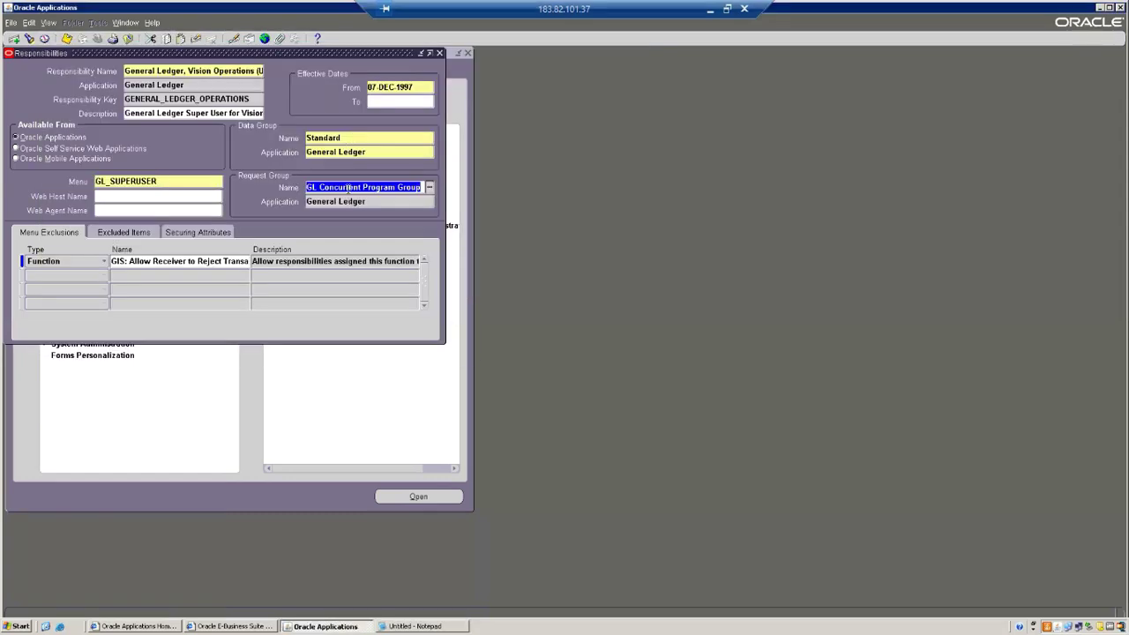
{"action": "key", "text": "alt+Tab"}
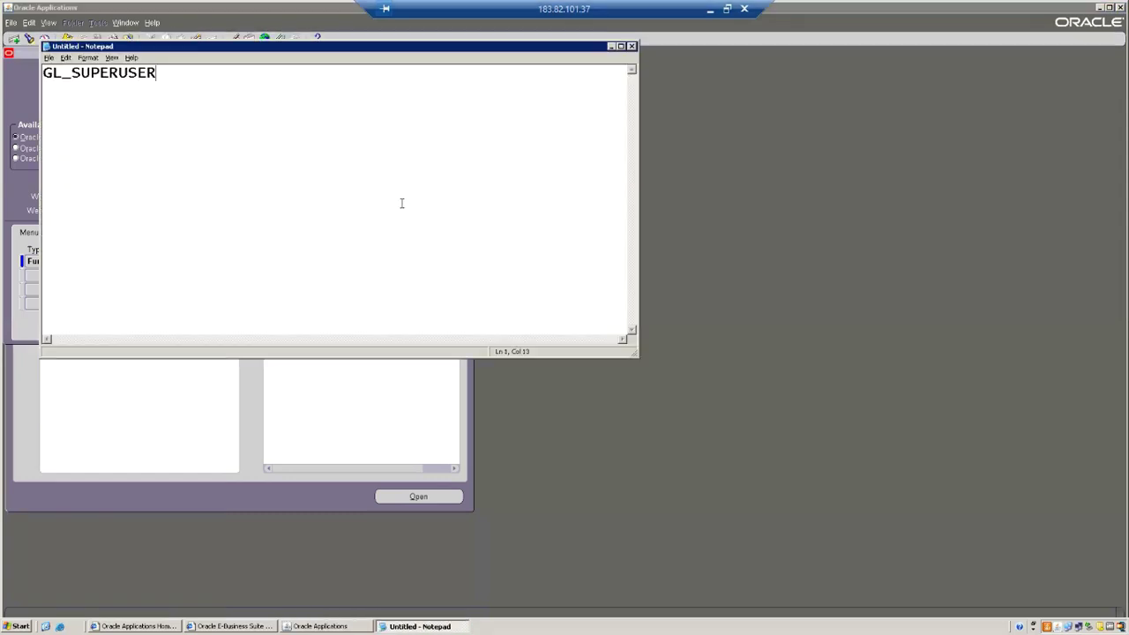
{"action": "type", "text": "GL Concurrent Program Group"}
{"action": "key", "text": "alt+Tab"}
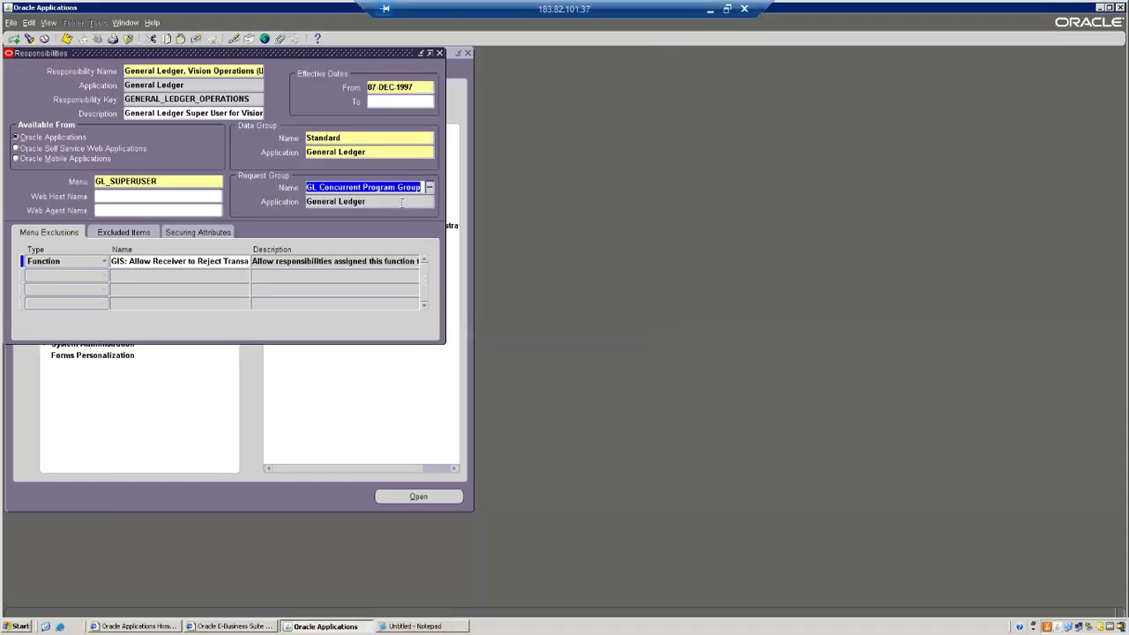
{"action": "key", "text": "Tab"}
{"action": "key", "text": "ctrl+c"}
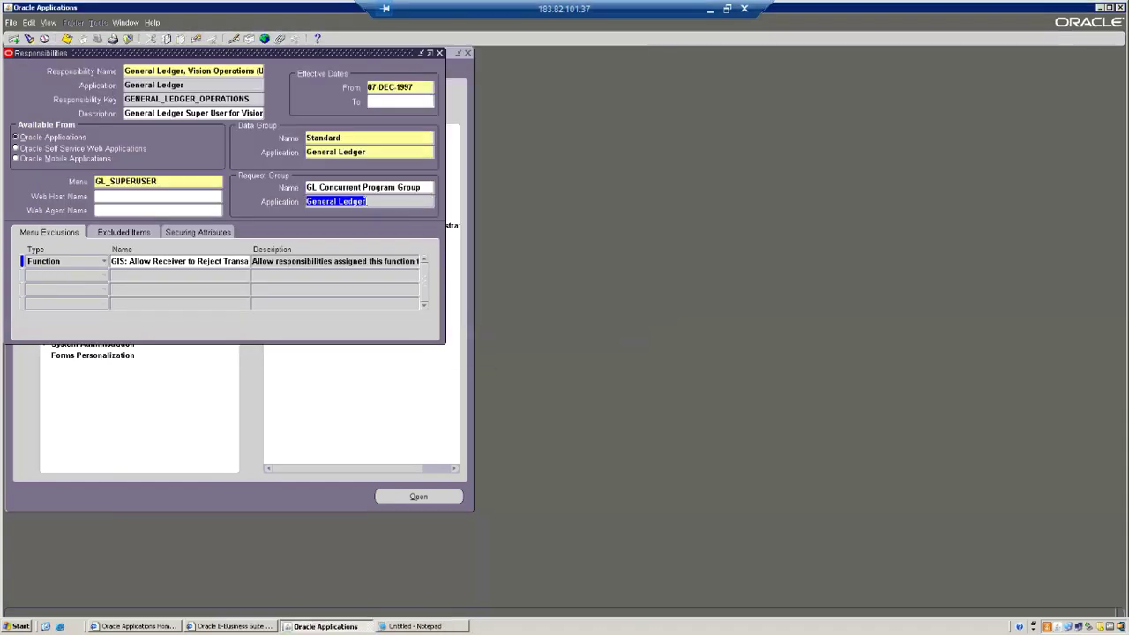
{"action": "key", "text": "alt+Tab"}
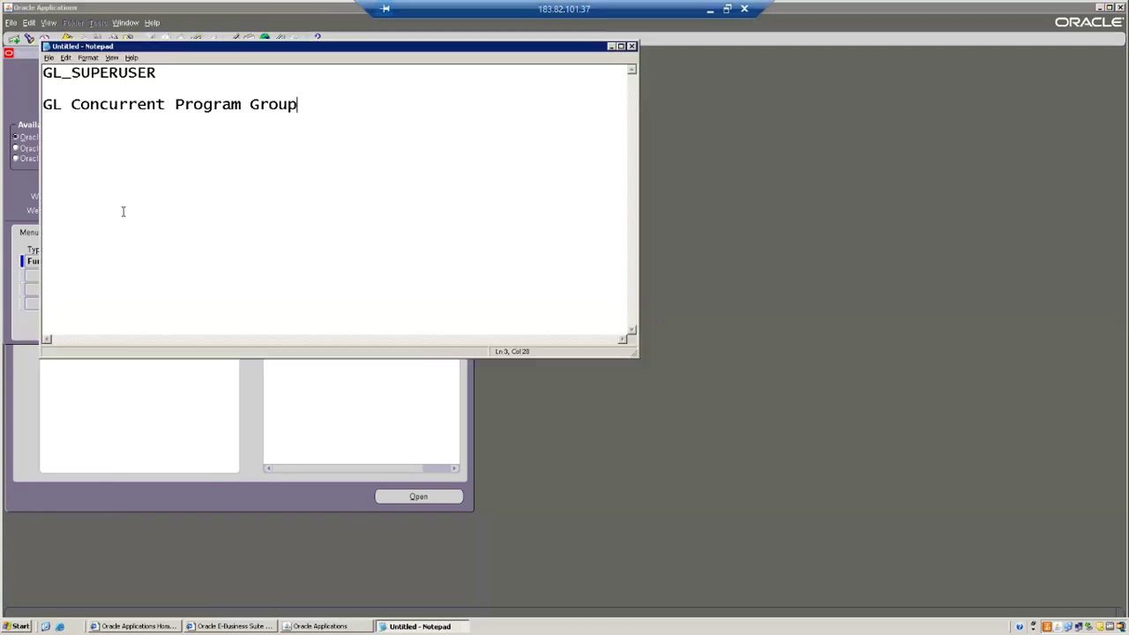
{"action": "key", "text": "Return"}
{"action": "key", "text": "ctrl+v"}
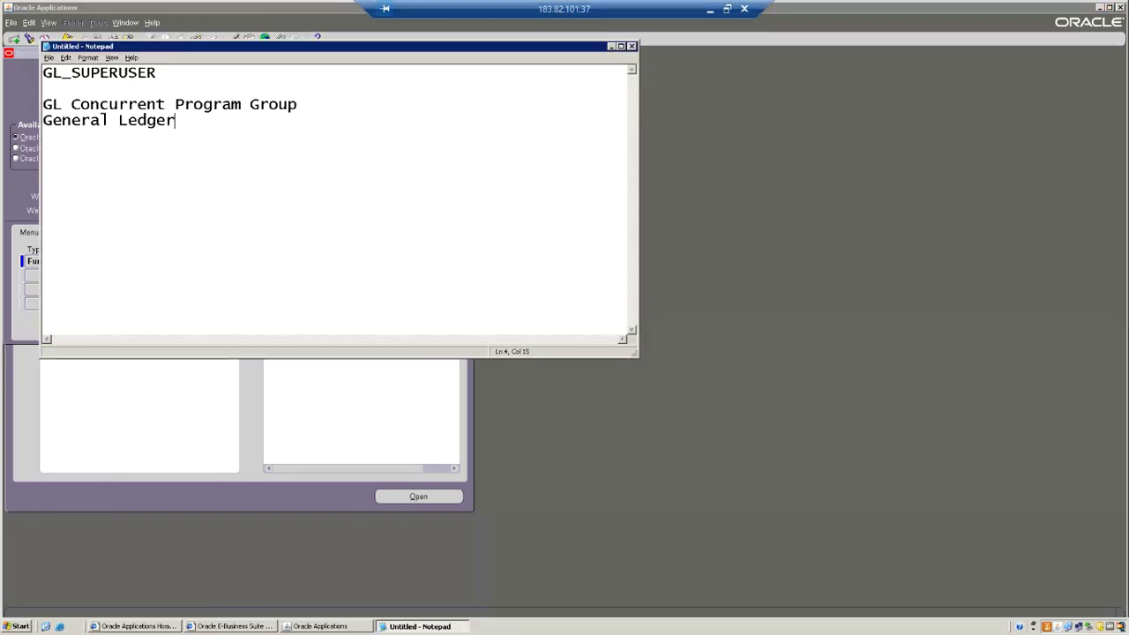
- Copy the responsibility's data group name, Standard, from Oracle Applications into Notepad, separated by a blank line
{"action": "key", "text": "alt+Tab"}
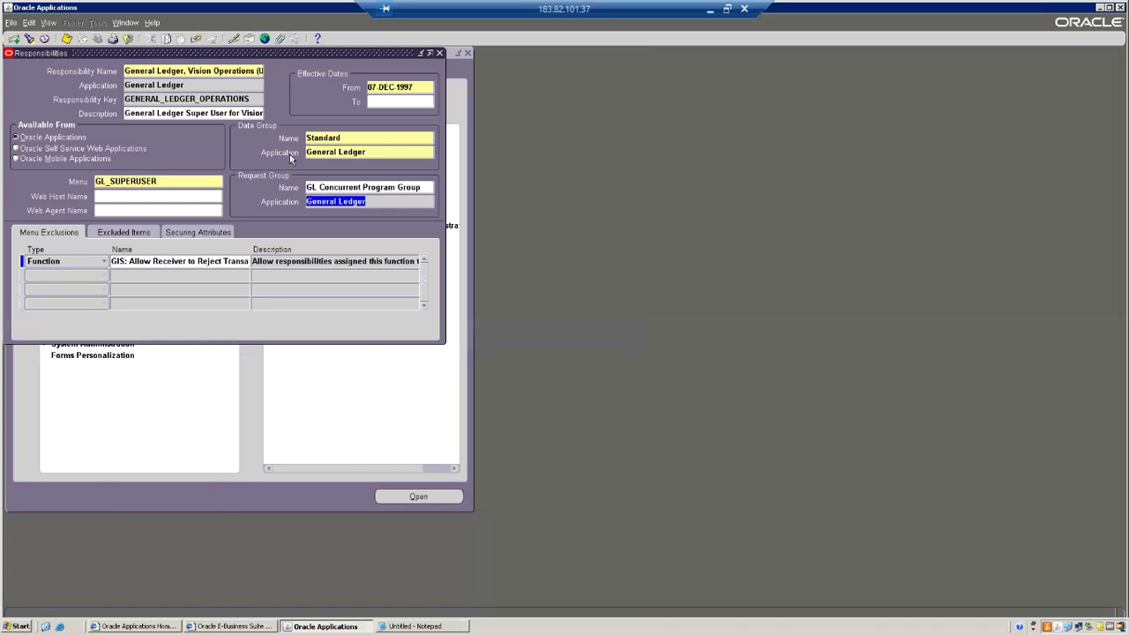
{"action": "left_click", "coordinate": [360, 135]}
{"action": "key", "text": "ctrl+c"}
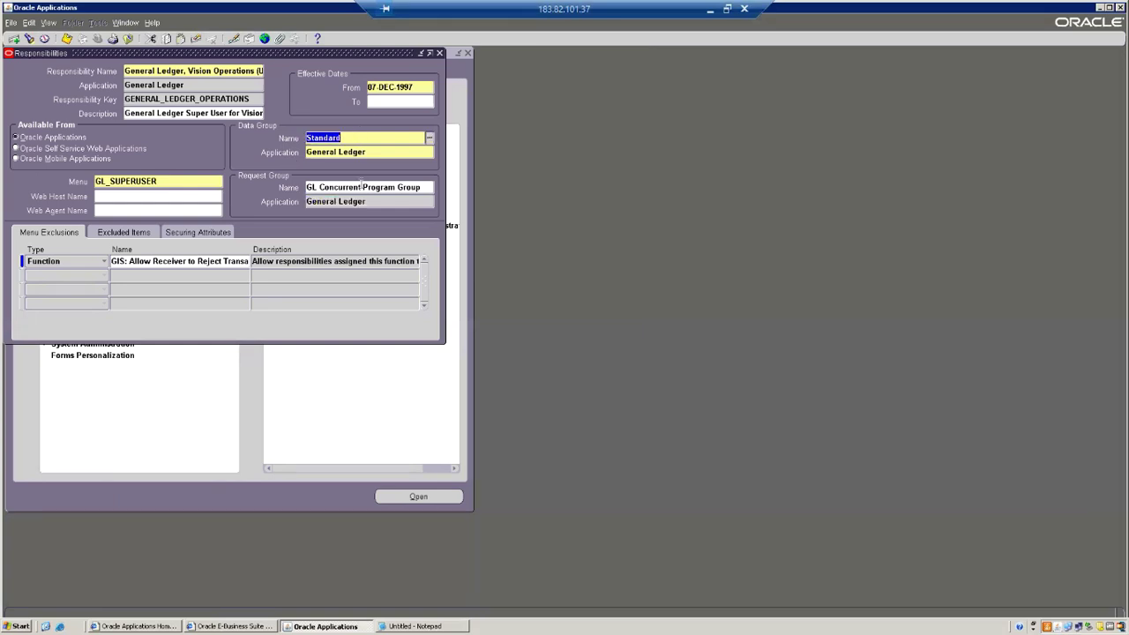
{"action": "key", "text": "alt+Tab"}
{"action": "key", "text": "Return"}
{"action": "key", "text": "Return"}
{"action": "key", "text": "ctrl+v"}
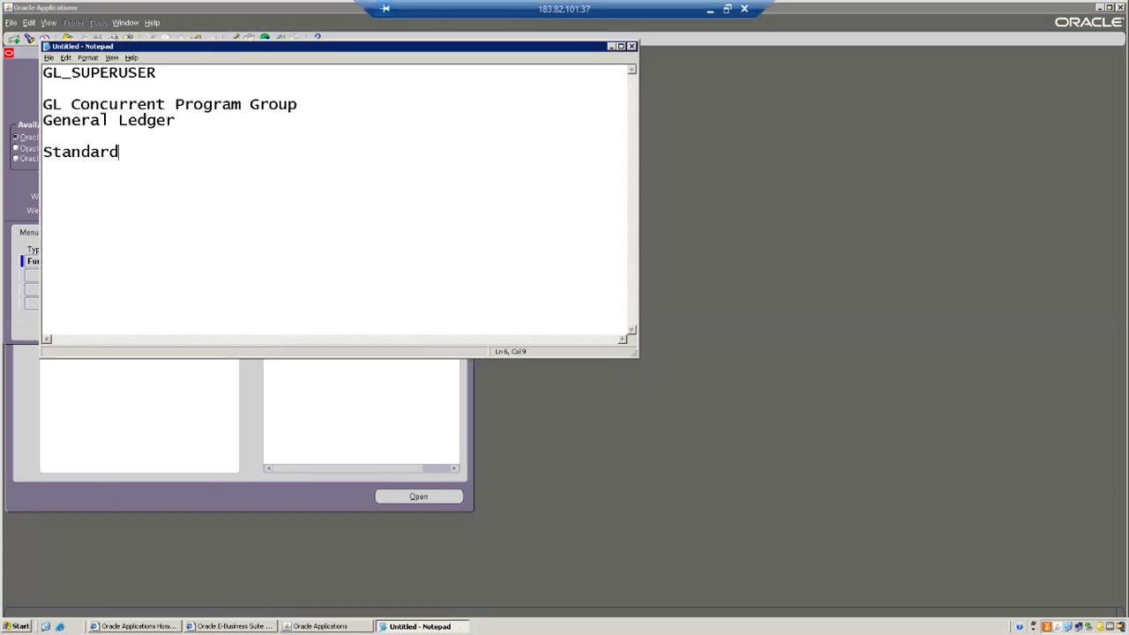
- Switch back to Oracle Applications and start a new responsibility named RTL-GL Responsibility for the General Ledger application
{"action": "key", "text": "alt+Tab"}
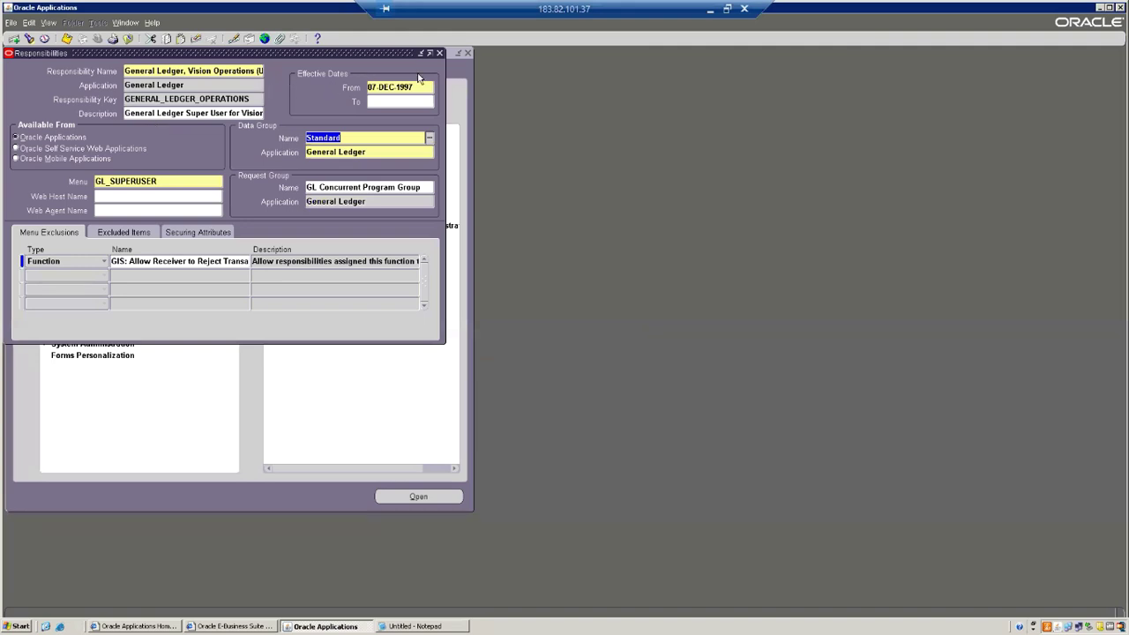
{"action": "left_click", "coordinate": [233, 71]}
{"action": "key", "text": "shift+Home"}
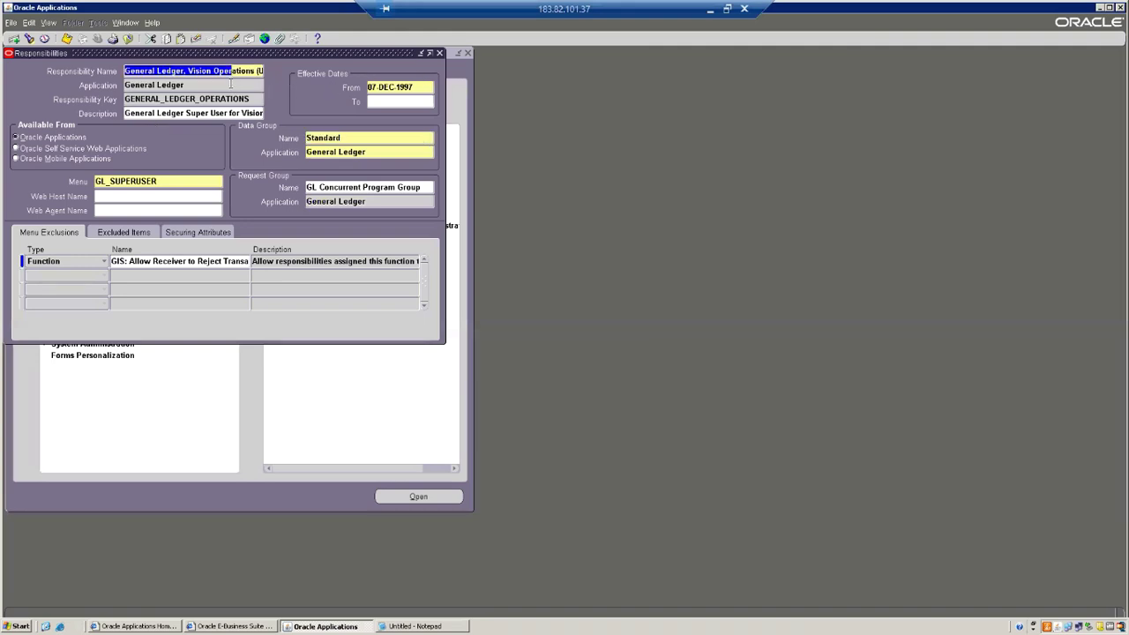
{"action": "key", "text": "Tab"}
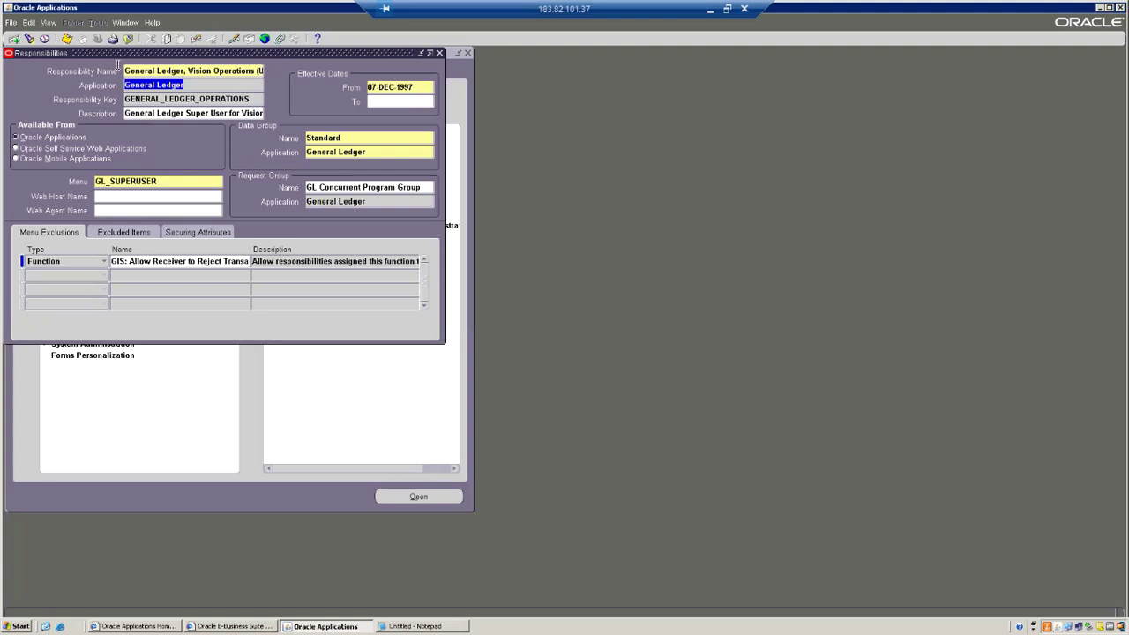
{"action": "left_click", "coordinate": [14, 39]}
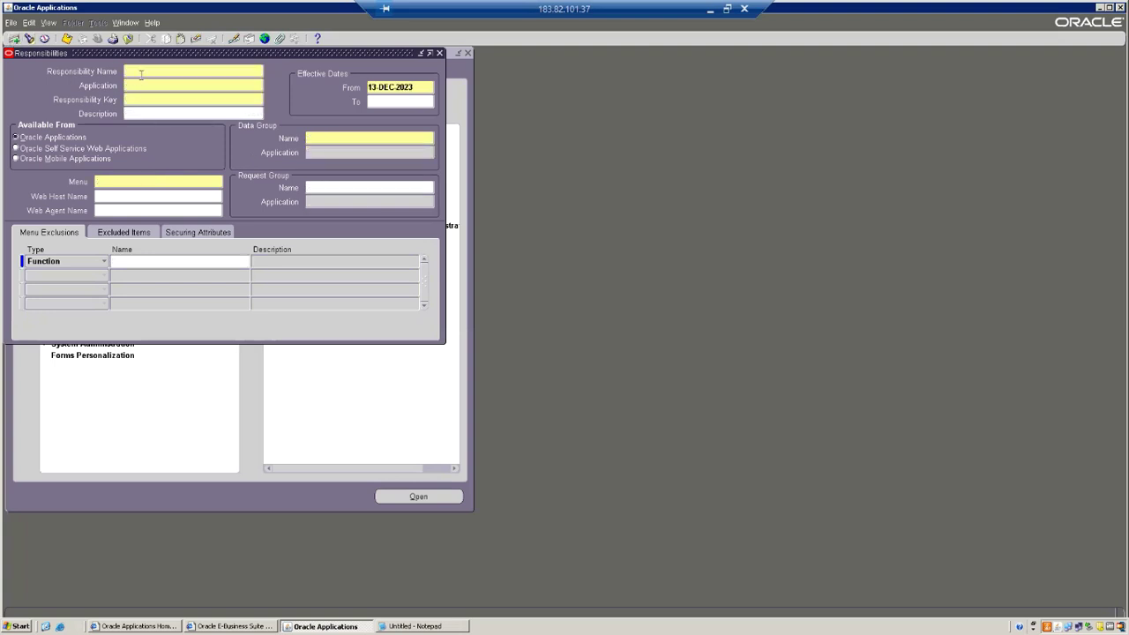
{"action": "type", "text": "RTL-GL Responsibility"}
{"action": "key", "text": "Tab"}
{"action": "type", "text": "gener"}
{"action": "key", "text": "Tab"}
- Enter DHGSDJGHUI as the responsibility key and GL Custom Responsibility as the description
{"action": "type", "text": "DHG"}
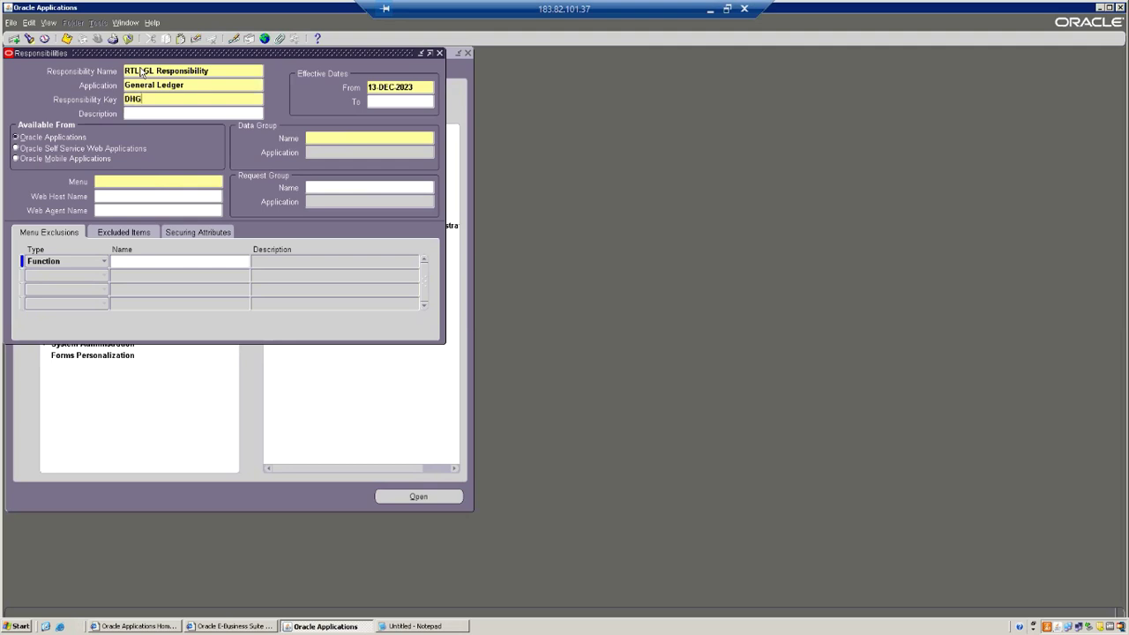
{"action": "type", "text": "SDJGHUI"}
{"action": "key", "text": "Tab"}
{"action": "type", "text": "GL Custom Responsibilit"}
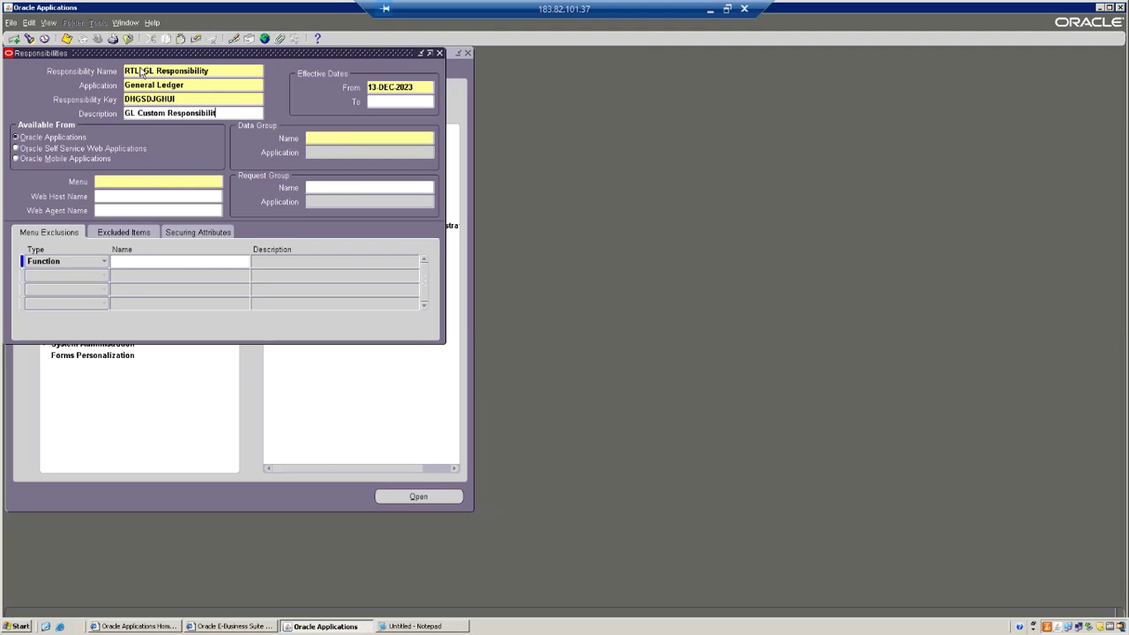
{"action": "type", "text": "y"}
- Set the data group to Standard and fill in the menu GL_SUPERUSER copied from the Notepad notes
{"action": "left_click", "coordinate": [404, 139]}
{"action": "key", "text": "alt+Tab"}
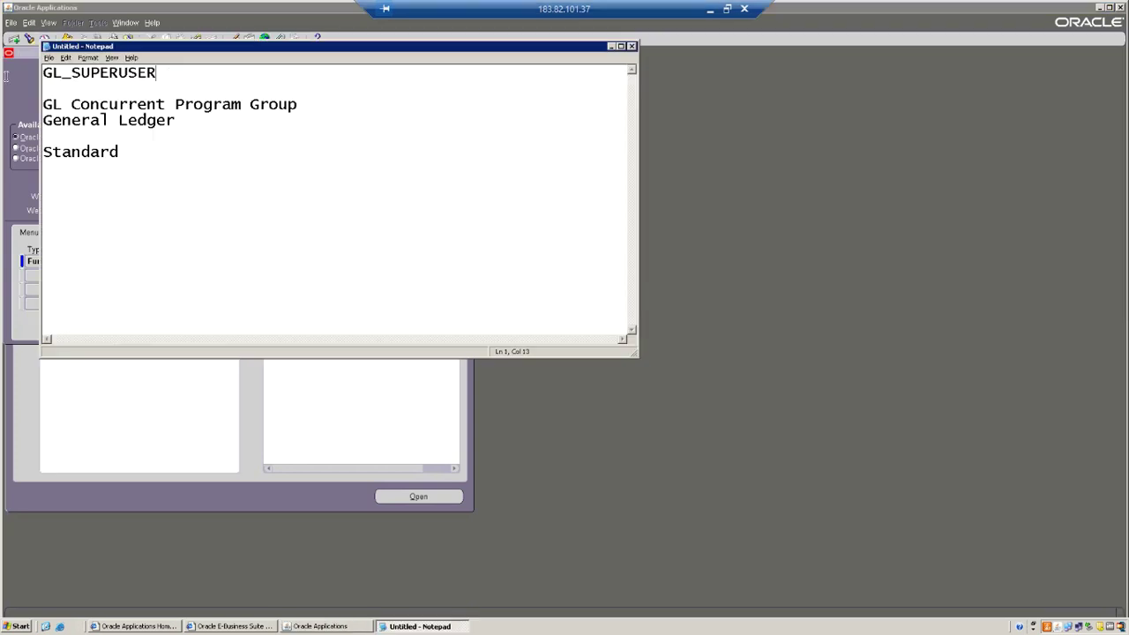
{"action": "key", "text": "shift+Home"}
{"action": "key", "text": "ctrl+c"}
{"action": "key", "text": "alt+Tab"}
{"action": "key", "text": "ctrl+v"}
- Fill in the request group GL Concurrent Program Group, copied from the Notepad notes
{"action": "left_click", "coordinate": [326, 187]}
{"action": "key", "text": "alt+Tab"}
{"action": "key", "text": "shift+Home"}
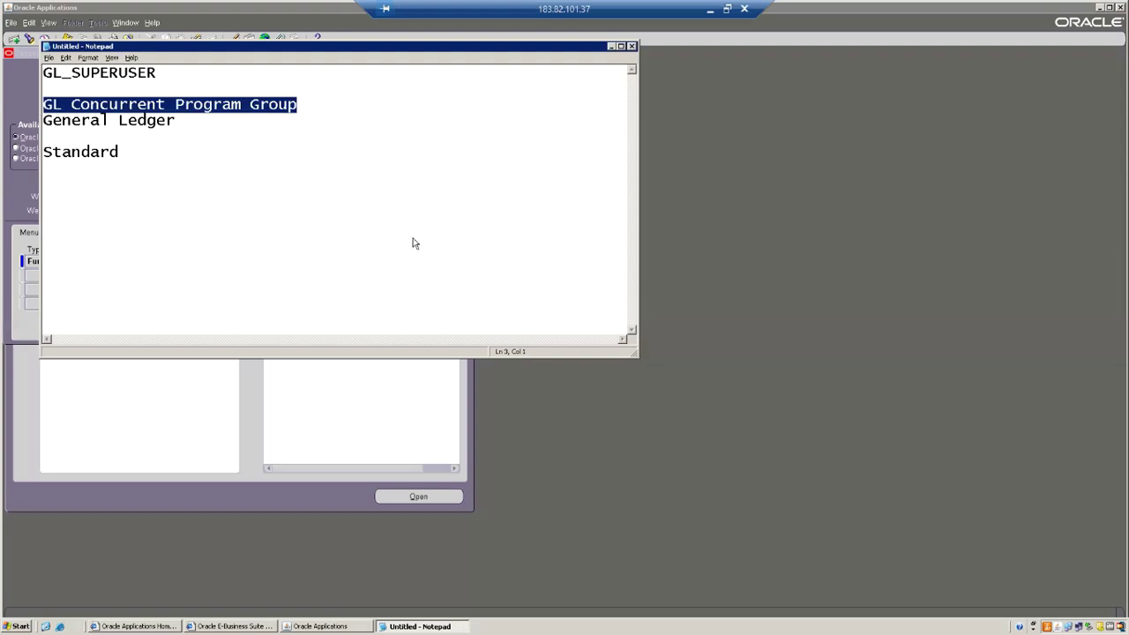
{"action": "key", "text": "ctrl+c"}
{"action": "key", "text": "alt+Tab"}
{"action": "key", "text": "ctrl+v"}
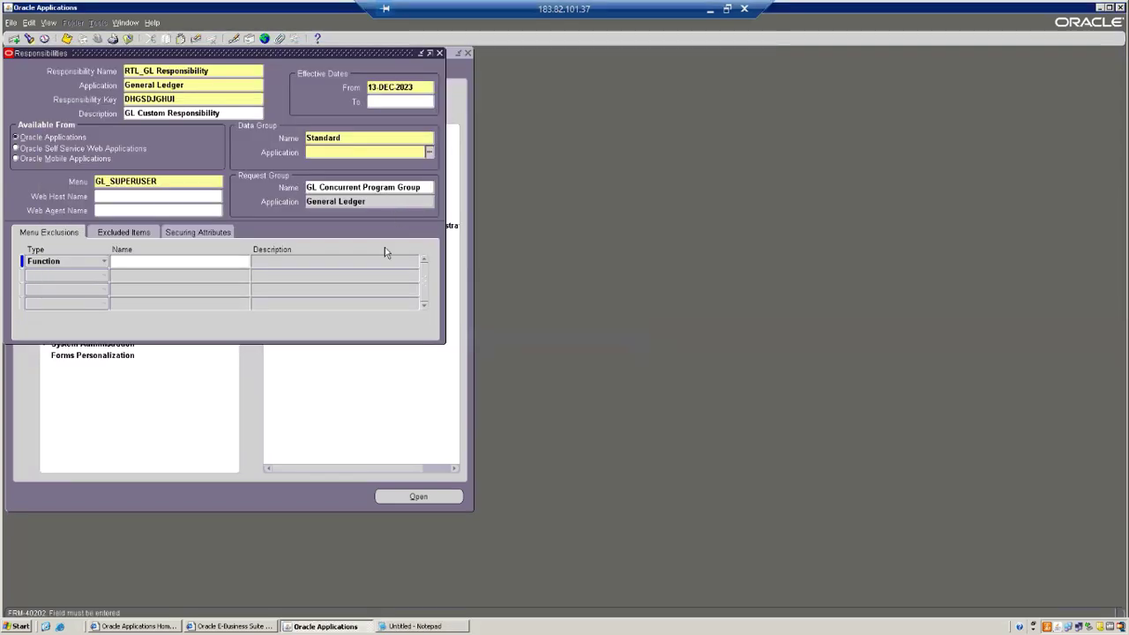
{"action": "key", "text": "Tab"}
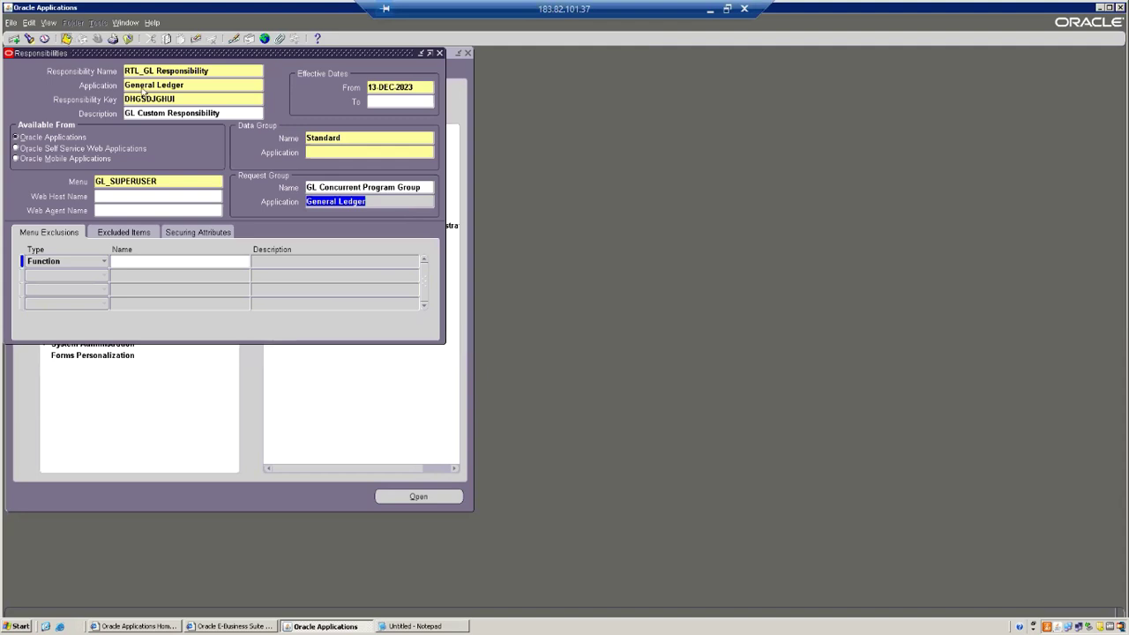
- Copy the responsibility name RTL_GL Responsibility and close the Responsibilities form
{"action": "left_click", "coordinate": [223, 76]}
{"action": "triple_click", "coordinate": [227, 73]}
{"action": "key", "text": "ctrl+c"}
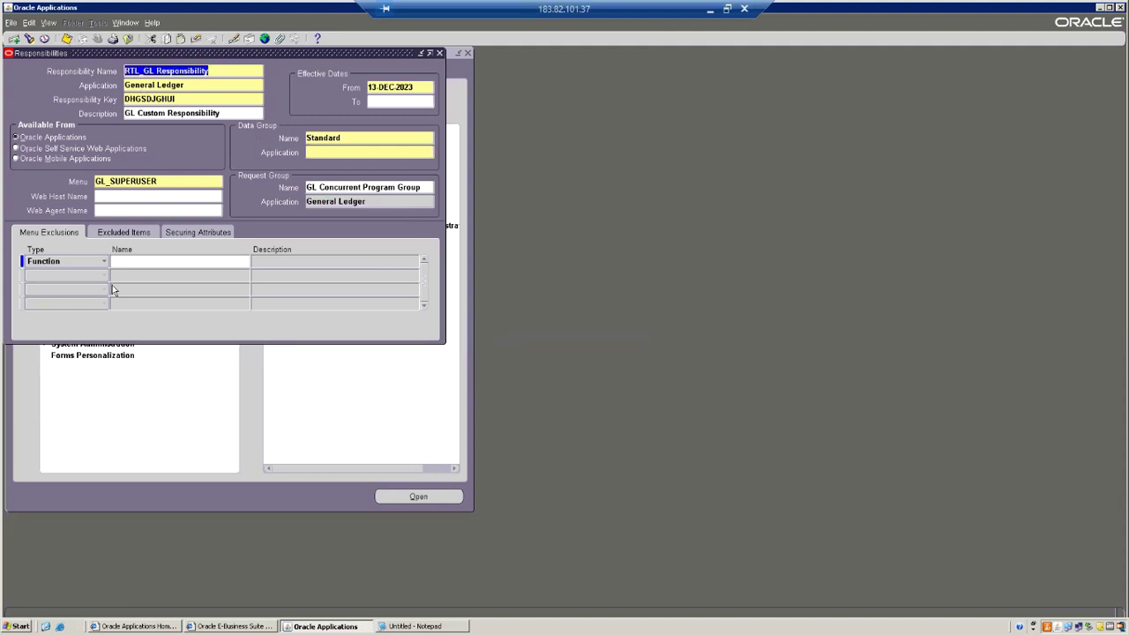
{"action": "left_click", "coordinate": [439, 53]}
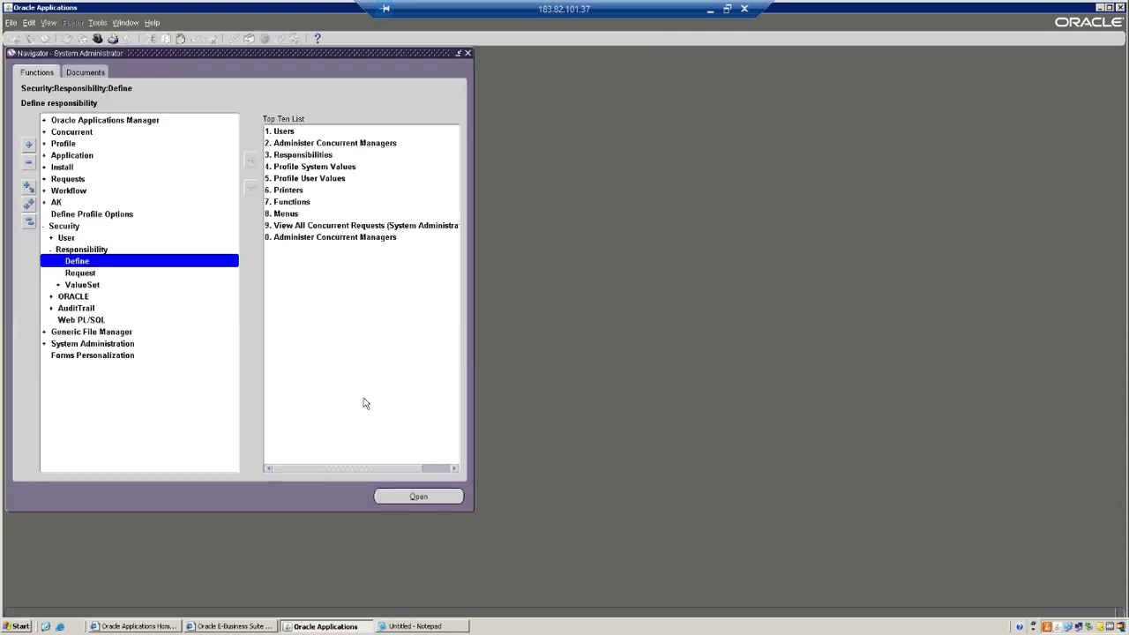
- Open the user definition form and query the OPERATIONS user record
{"action": "double_click", "coordinate": [70, 239]}
{"action": "left_click", "coordinate": [75, 249]}
{"action": "double_click", "coordinate": [75, 248]}
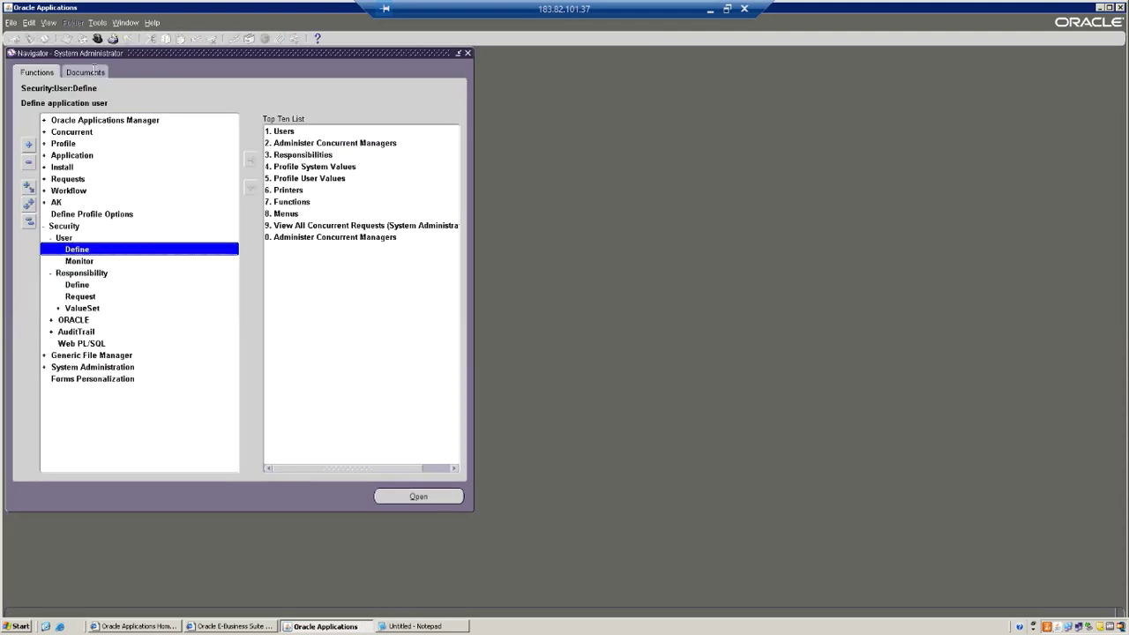
{"action": "left_click", "coordinate": [49, 22]}
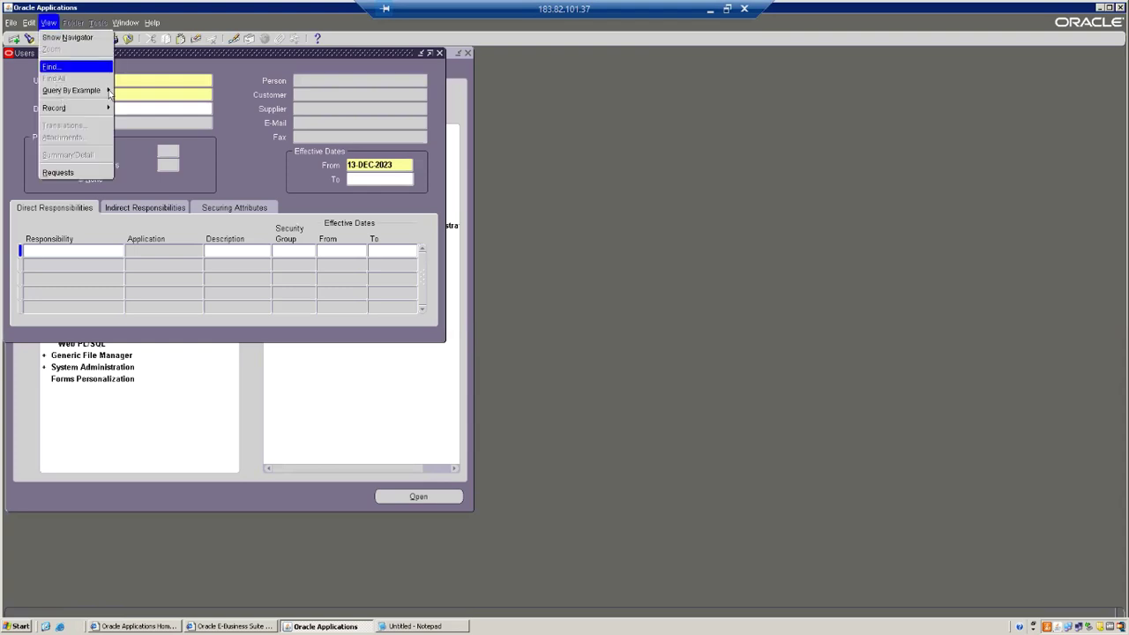
{"action": "left_click", "coordinate": [127, 86]}
{"action": "key", "text": "F11"}
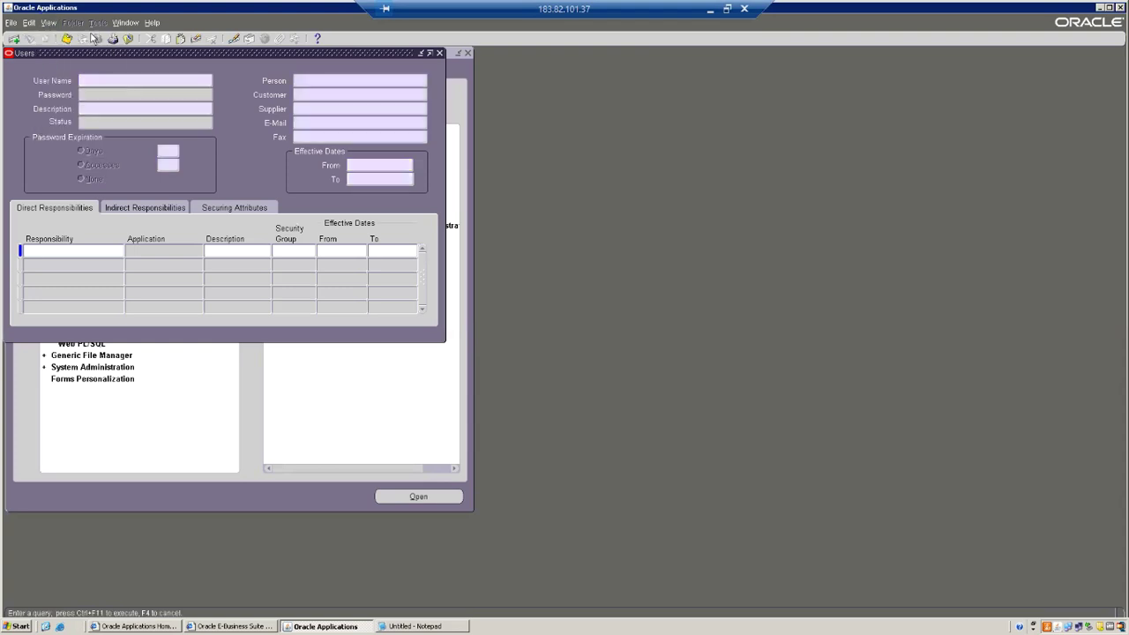
{"action": "type", "text": "OPERATIONS"}
{"action": "left_click", "coordinate": [50, 22]}
{"action": "left_click", "coordinate": [72, 89]}
{"action": "left_click", "coordinate": [163, 103]}
- Try to add RTL_GL Responsibility as a new direct responsibility of the OPERATIONS user
{"action": "left_click", "coordinate": [15, 39]}
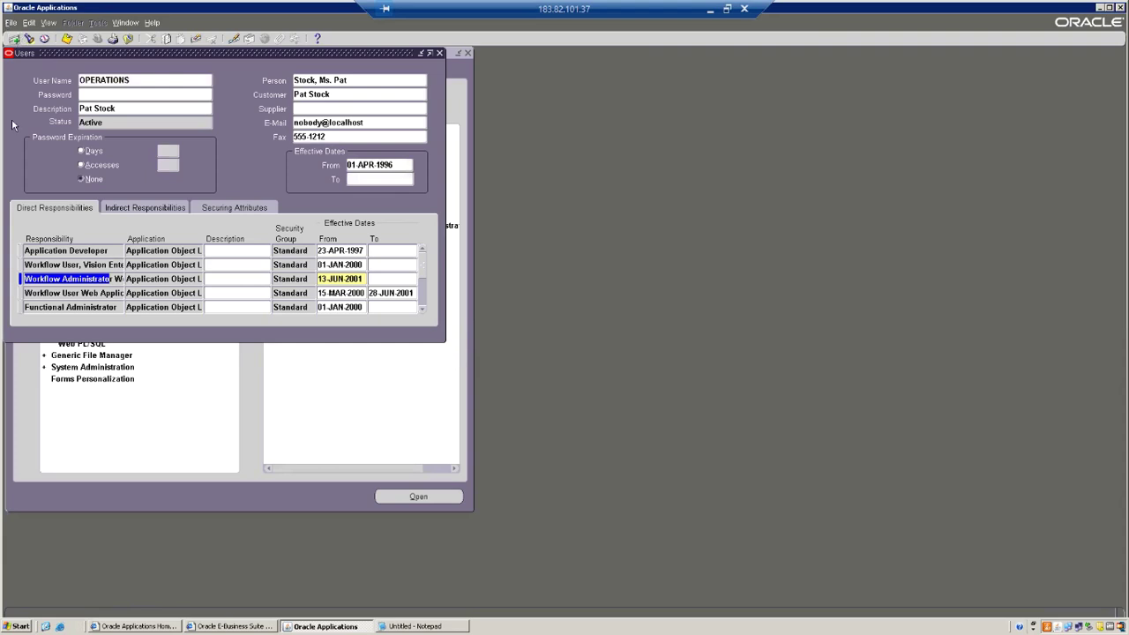
{"action": "key", "text": "ctrl+v"}
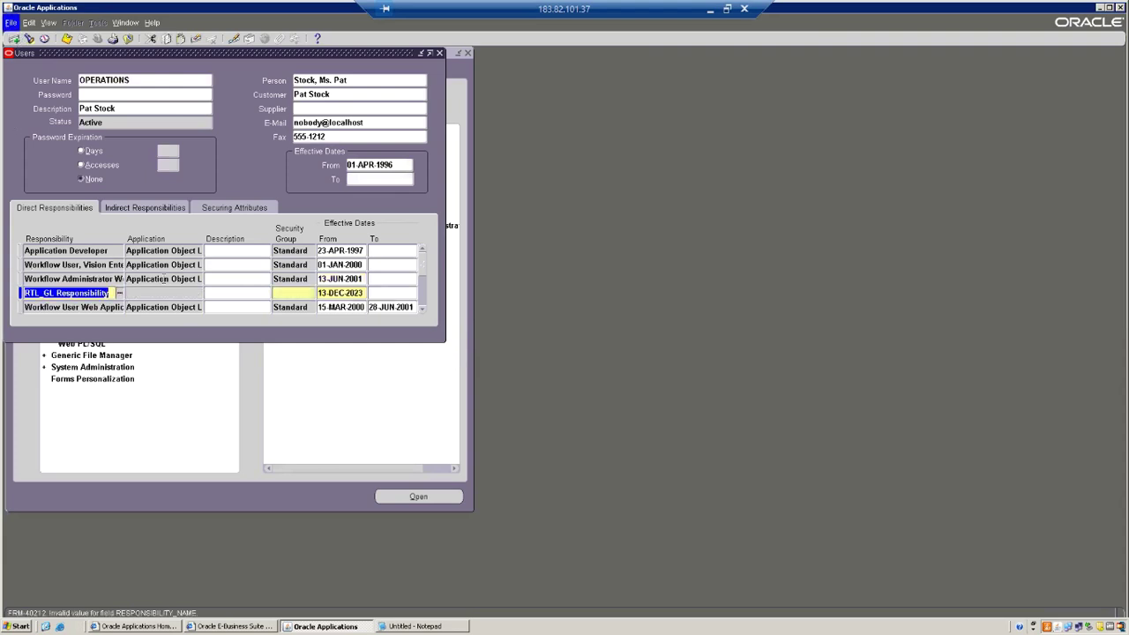
{"action": "left_click", "coordinate": [168, 288]}
{"action": "left_click", "coordinate": [118, 294]}
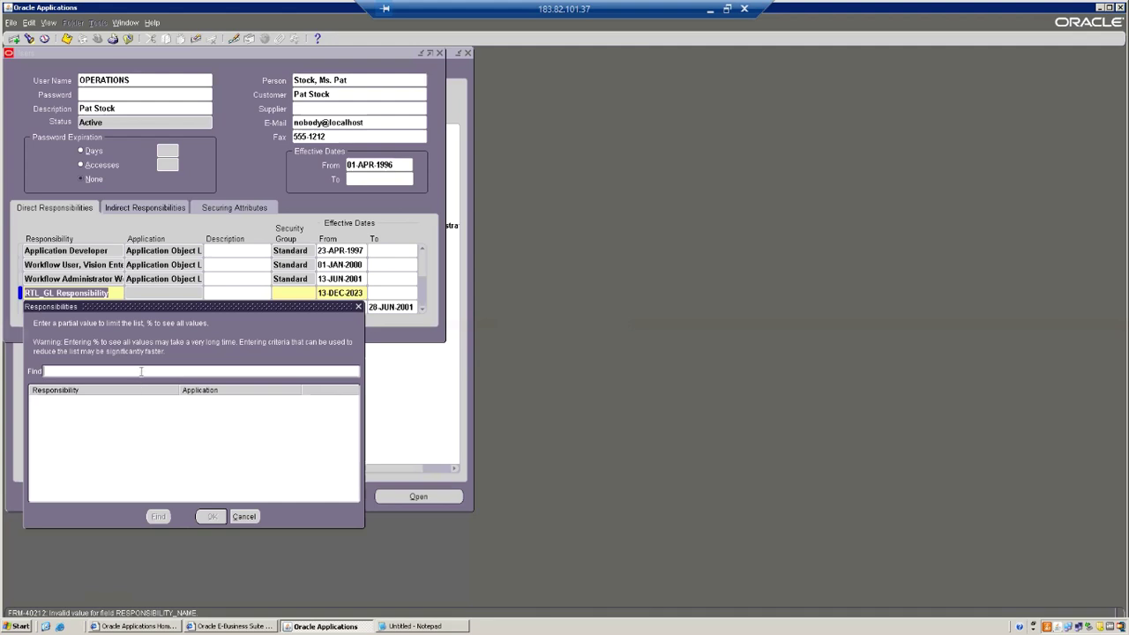
- Search the responsibilities list for RTL_PROFILE%, cancel the lookup and close the Users form
{"action": "type", "text": "RTL_PROFILE%"}
{"action": "key", "text": "Return"}
{"action": "left_click", "coordinate": [251, 518]}
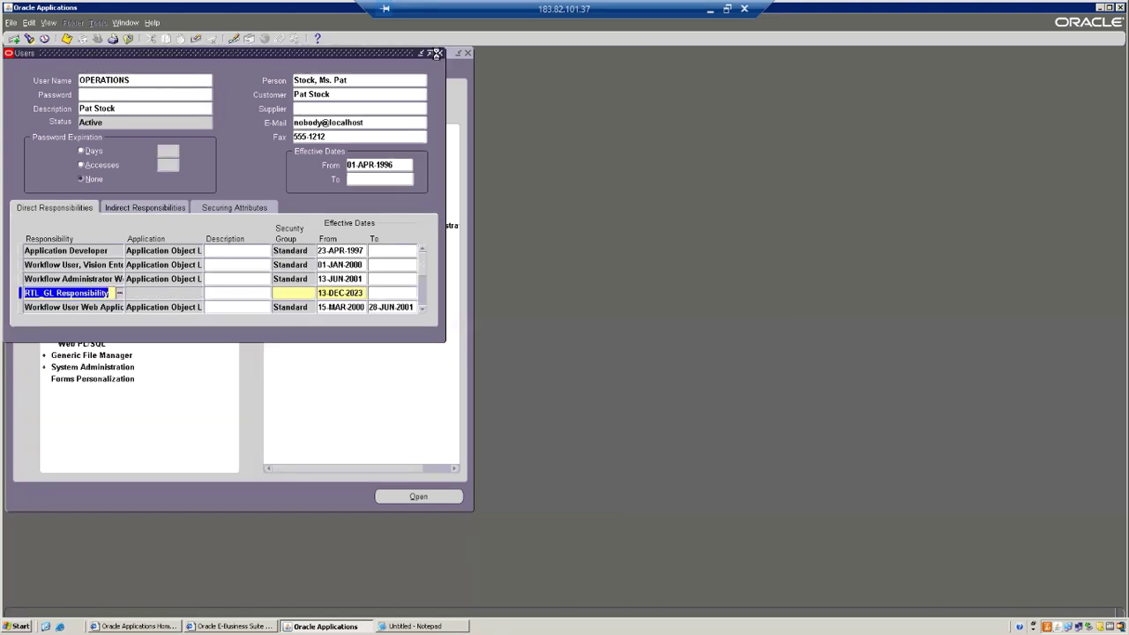
{"action": "left_click", "coordinate": [439, 53]}
{"action": "left_click", "coordinate": [570, 358]}
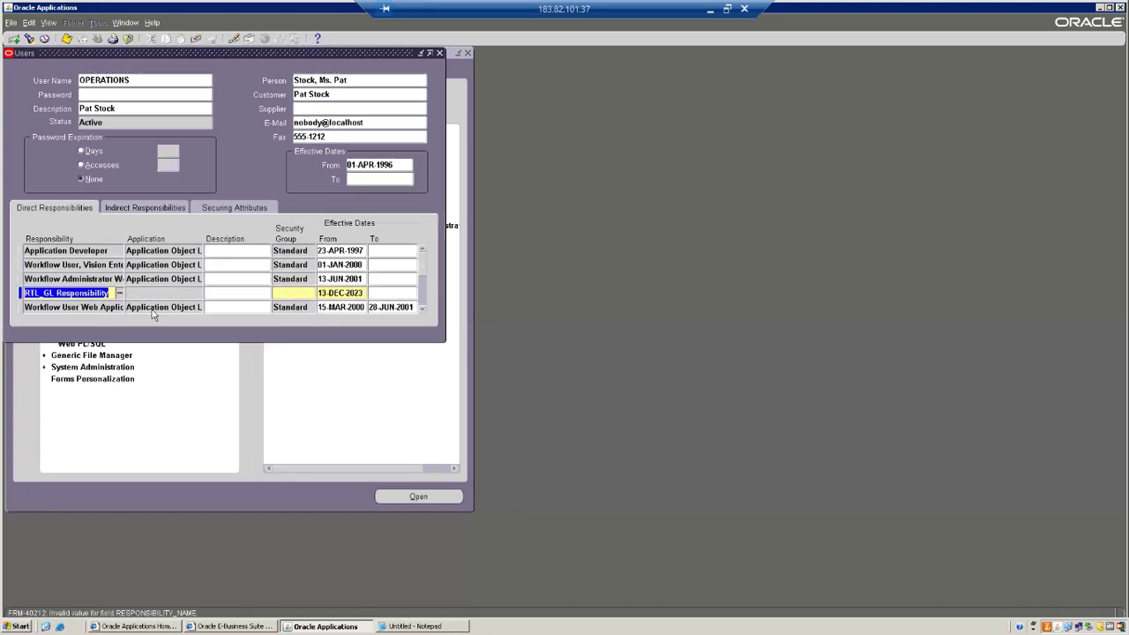
- Reopen the responsibility definition form and query the responsibilities whose names match RTL%
{"action": "double_click", "coordinate": [103, 282]}
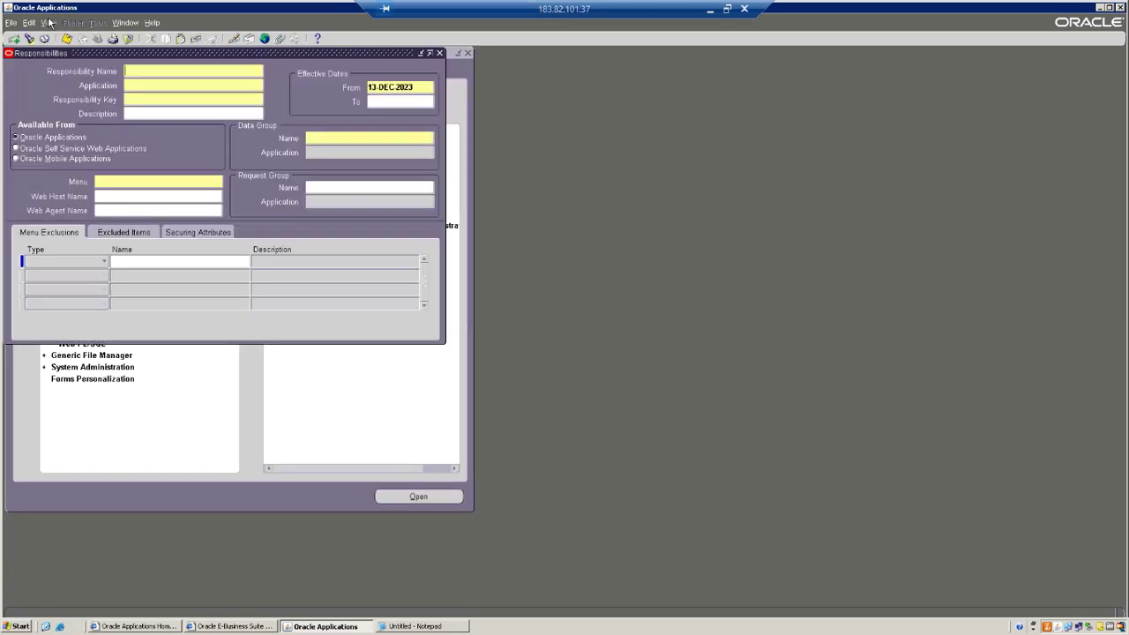
{"action": "left_click", "coordinate": [49, 22]}
{"action": "mouse_move", "coordinate": [75, 90]}
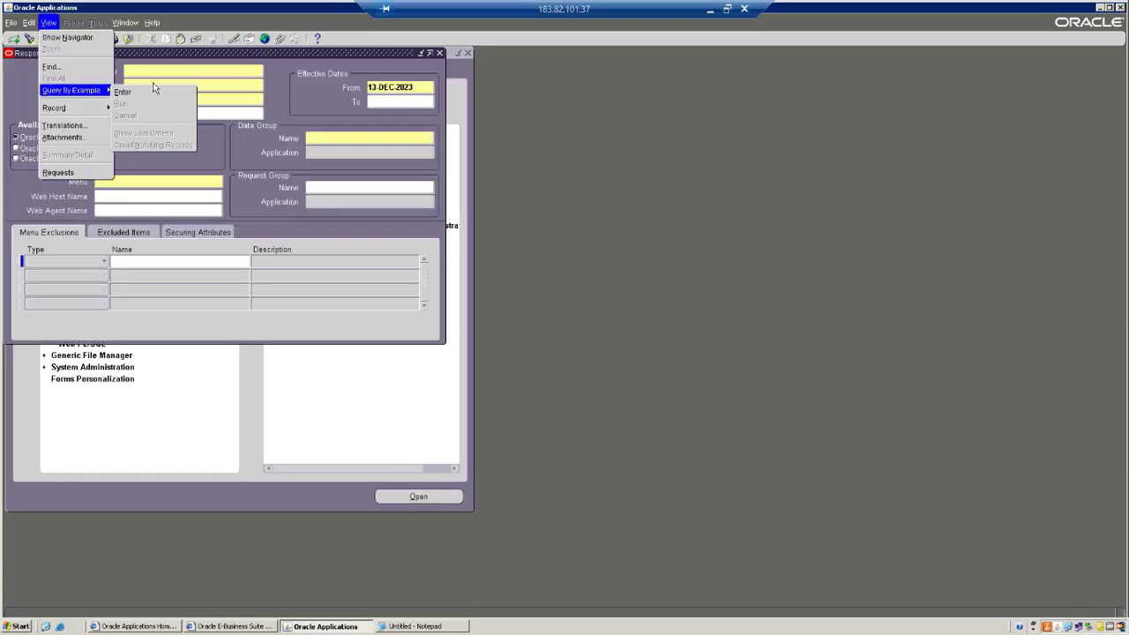
{"action": "left_click", "coordinate": [156, 91]}
{"action": "key", "text": "ctrl+v"}
{"action": "left_click_drag", "start_coordinate": [141, 71], "coordinate": [234, 64]}
{"action": "type", "text": "%"}
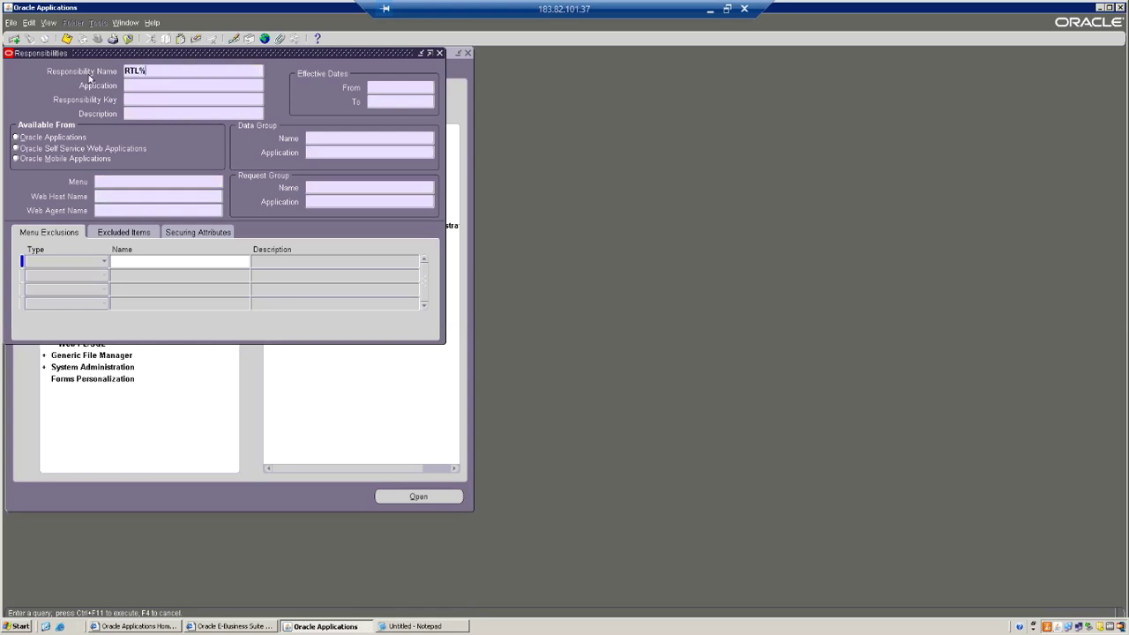
{"action": "key", "text": "alt+v"}
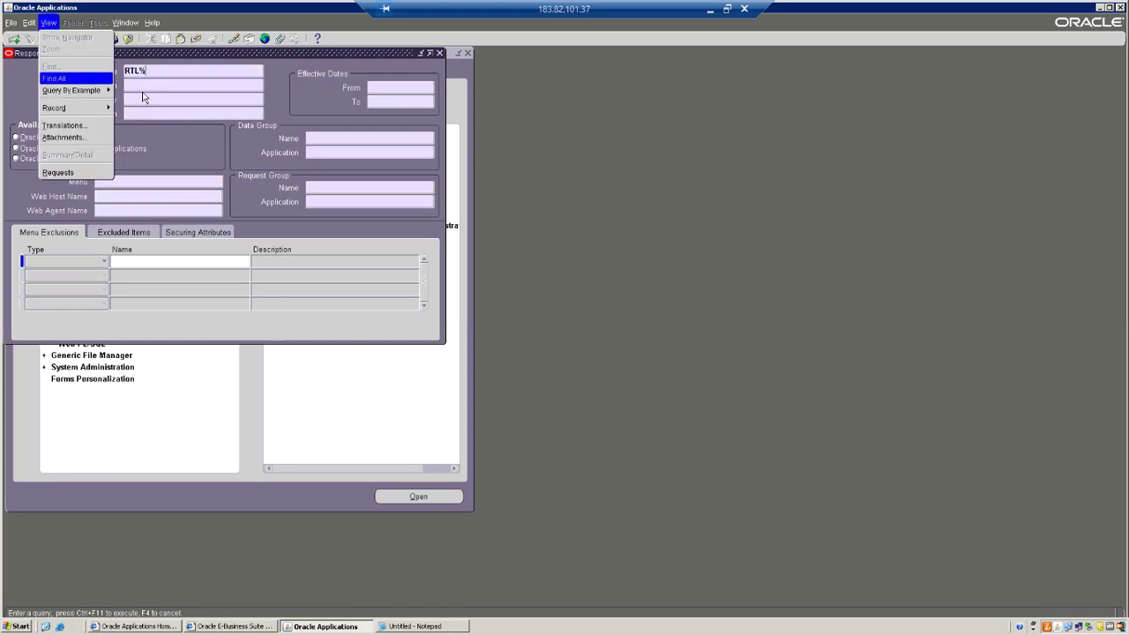
{"action": "key", "text": "q"}
{"action": "left_click", "coordinate": [139, 102]}
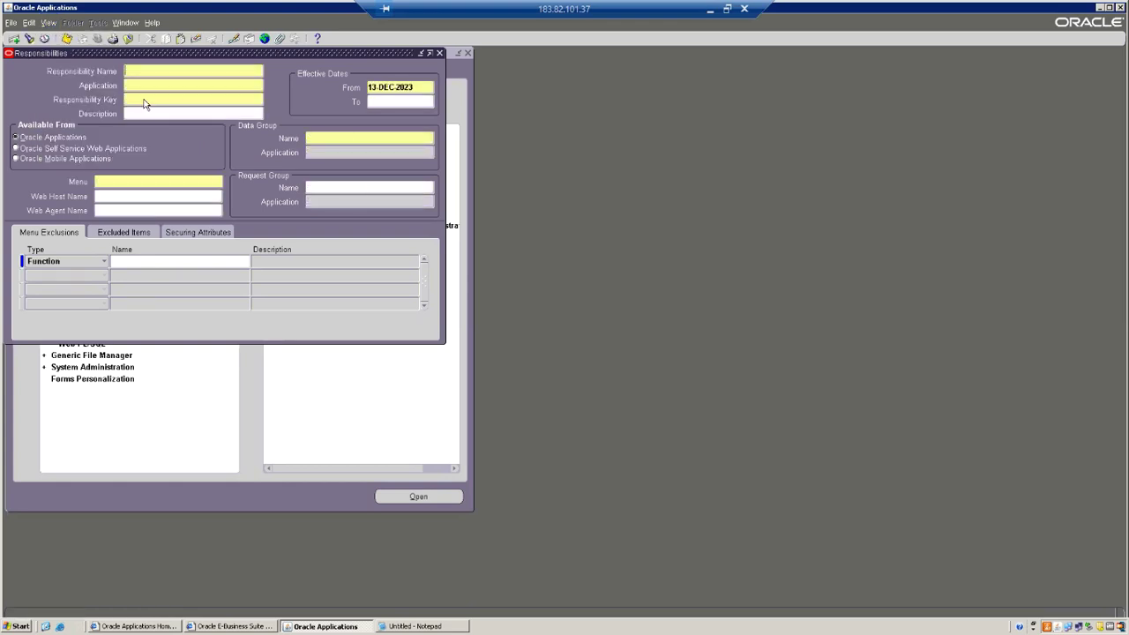
- Start a new responsibility named RTL_GL Responsibility for the General Ledger application with the key ASAFDSGD
{"action": "left_click", "coordinate": [13, 38]}
{"action": "key", "text": "ctrl+v"}
{"action": "left_click", "coordinate": [188, 85]}
{"action": "type", "text": "gene"}
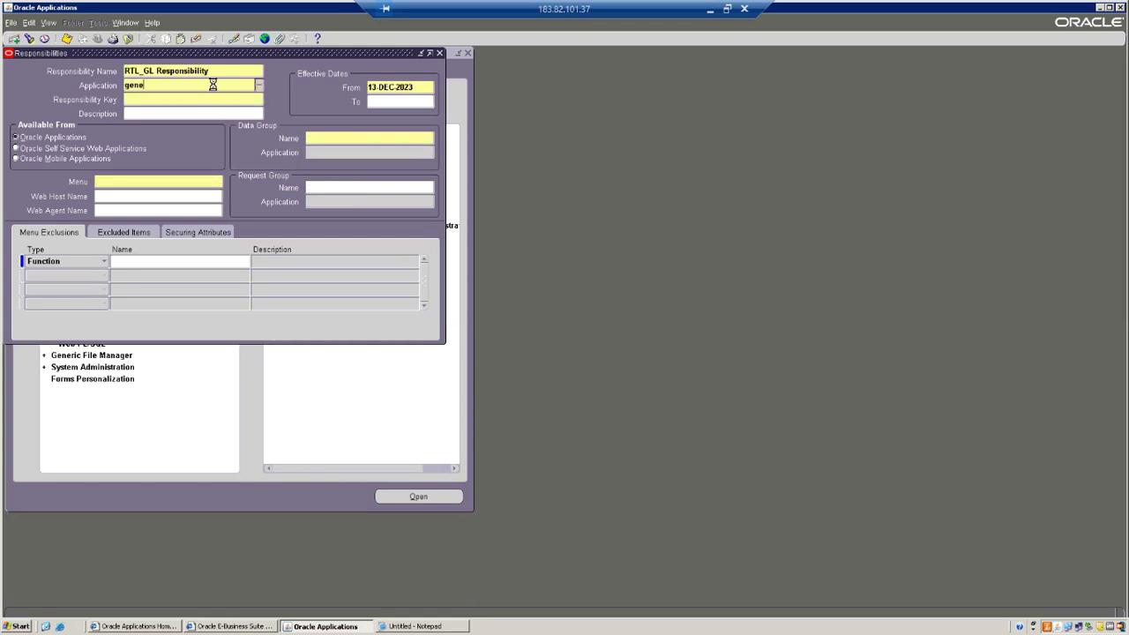
{"action": "key", "text": "Tab"}
{"action": "double_click", "coordinate": [155, 166]}
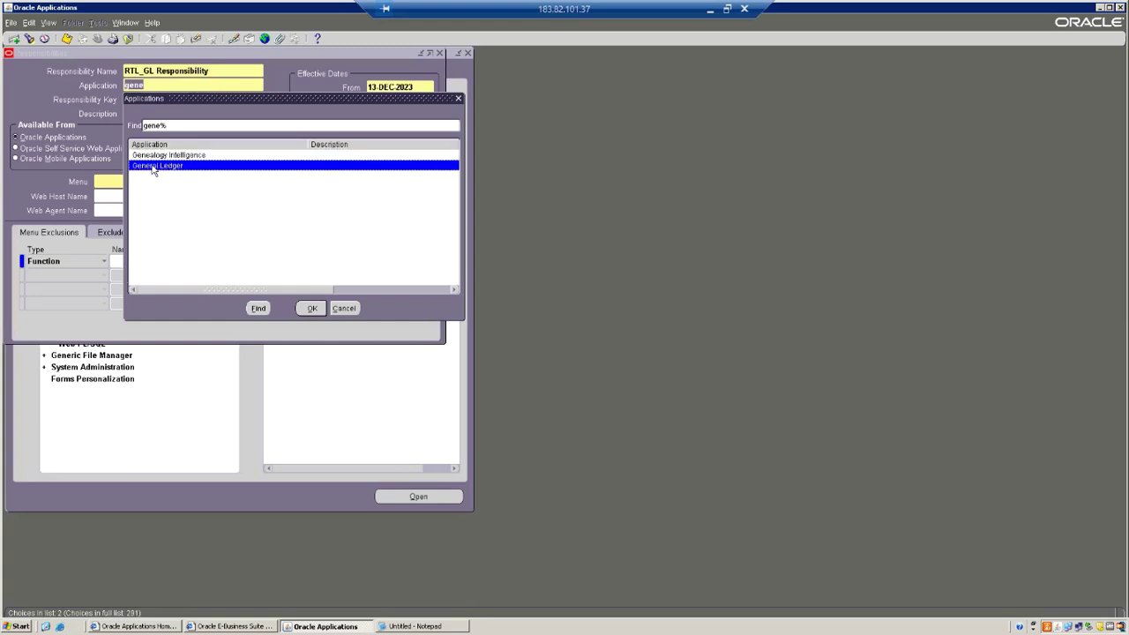
{"action": "left_click", "coordinate": [159, 100]}
{"action": "type", "text": "ASAFDSGD"}
- Set the data group to Standard with application General Ledger and fill in the menu GL_SUPERUSER copied from Notepad
{"action": "left_click", "coordinate": [390, 139]}
{"action": "key", "text": "alt+Tab"}
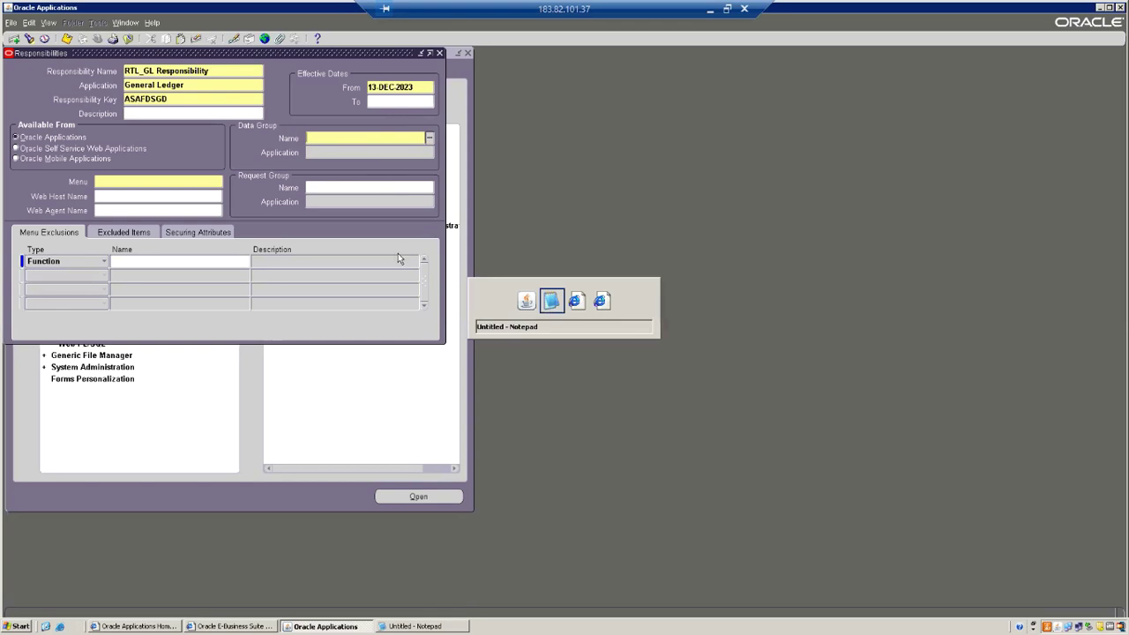
{"action": "left_click_drag", "start_coordinate": [172, 79], "coordinate": [5, 74]}
{"action": "key", "text": "ctrl+c"}
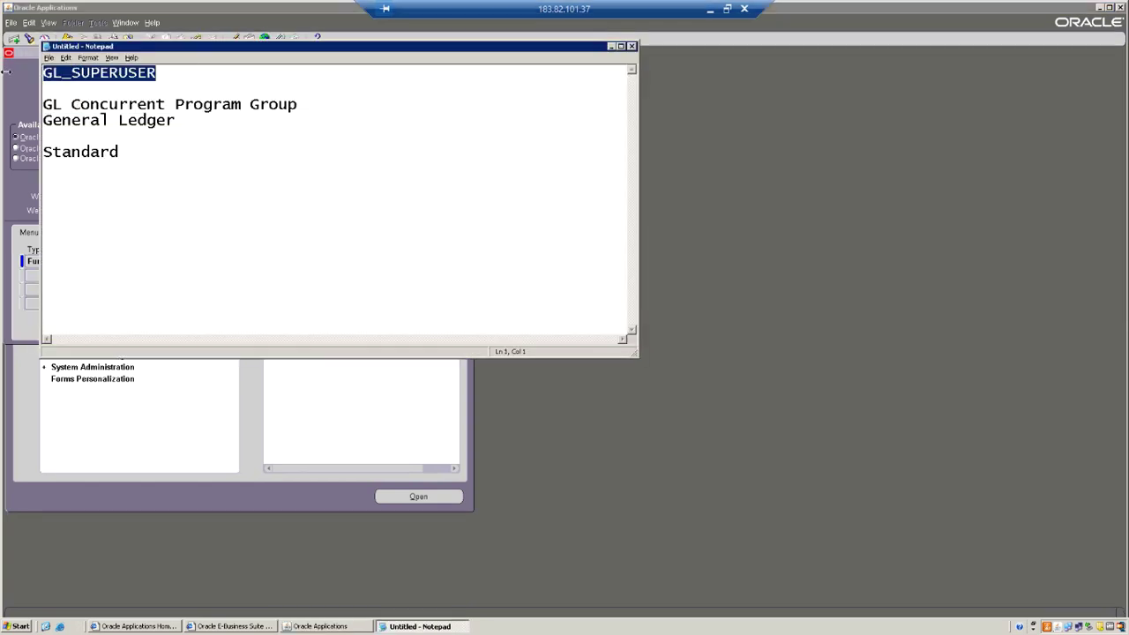
{"action": "key", "text": "alt+Tab"}
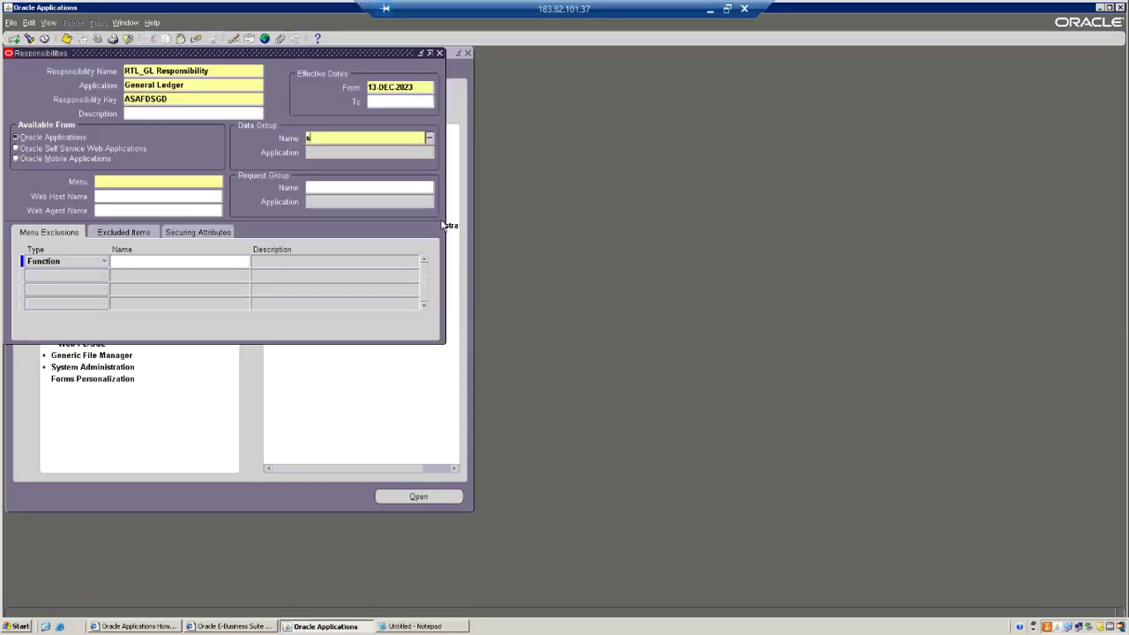
{"action": "key", "text": "Tab"}
{"action": "type", "text": "gen"}
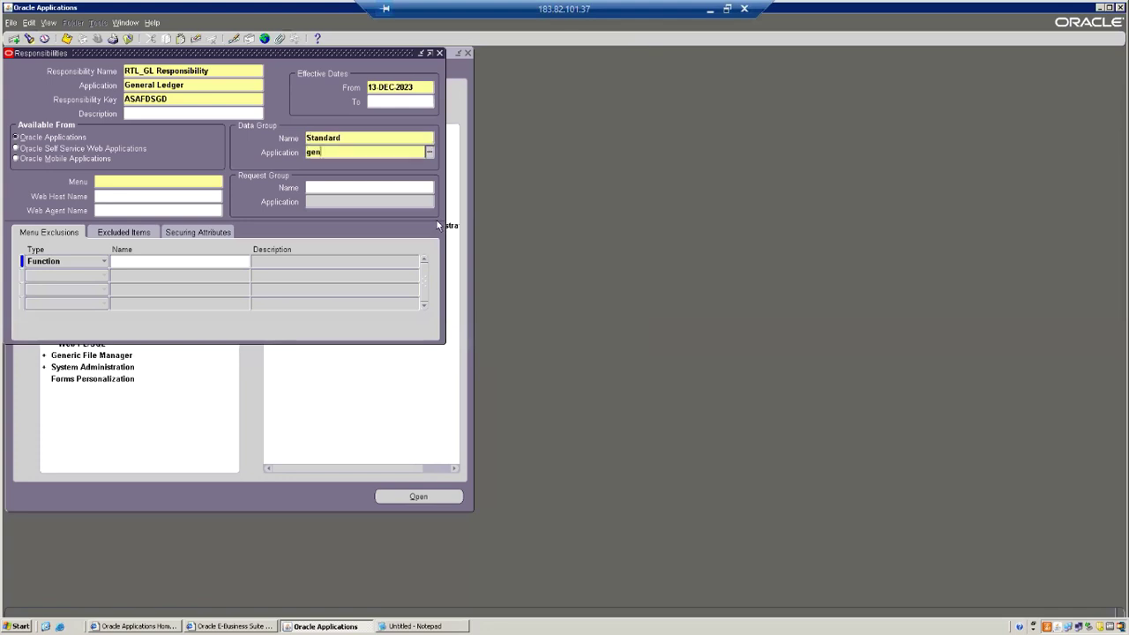
{"action": "key", "text": "Tab"}
{"action": "key", "text": "ctrl+v"}
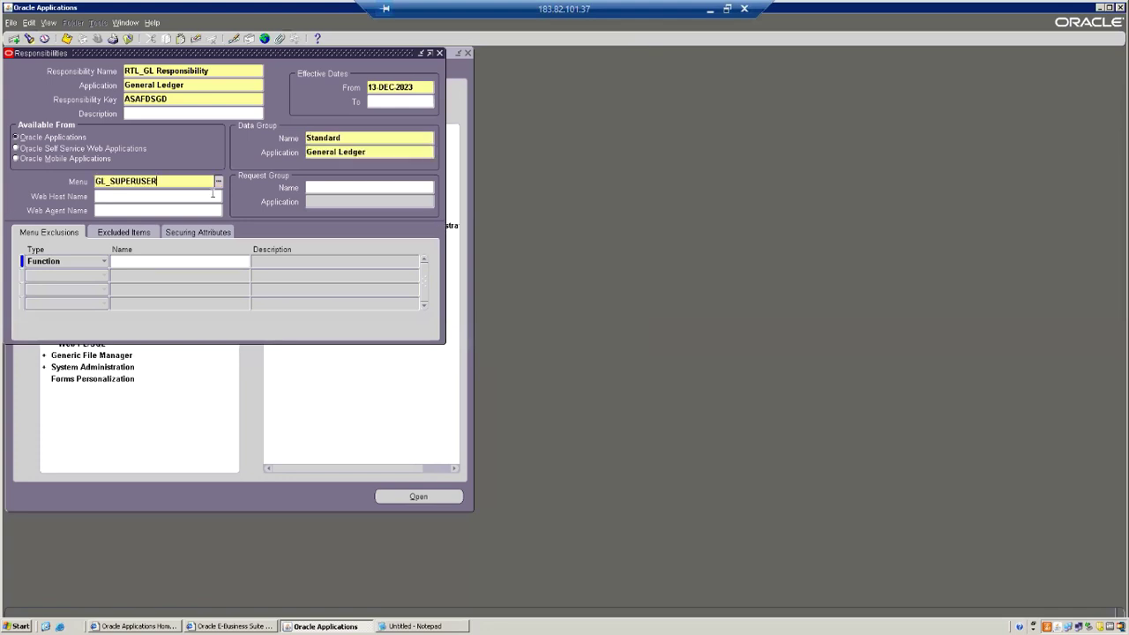
- Fill in the request group GL Concurrent Program Group, copied from Notepad, and save the responsibility
{"action": "left_click", "coordinate": [400, 183]}
{"action": "key", "text": "alt+Tab"}
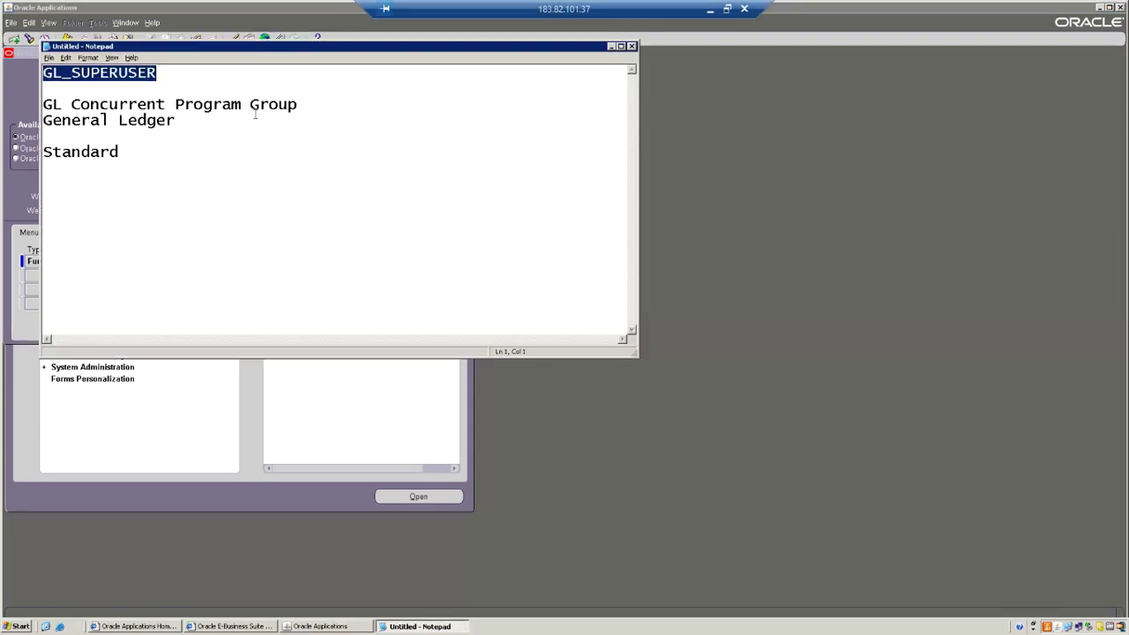
{"action": "left_click_drag", "start_coordinate": [297, 104], "coordinate": [32, 104]}
{"action": "key", "text": "alt+Tab"}
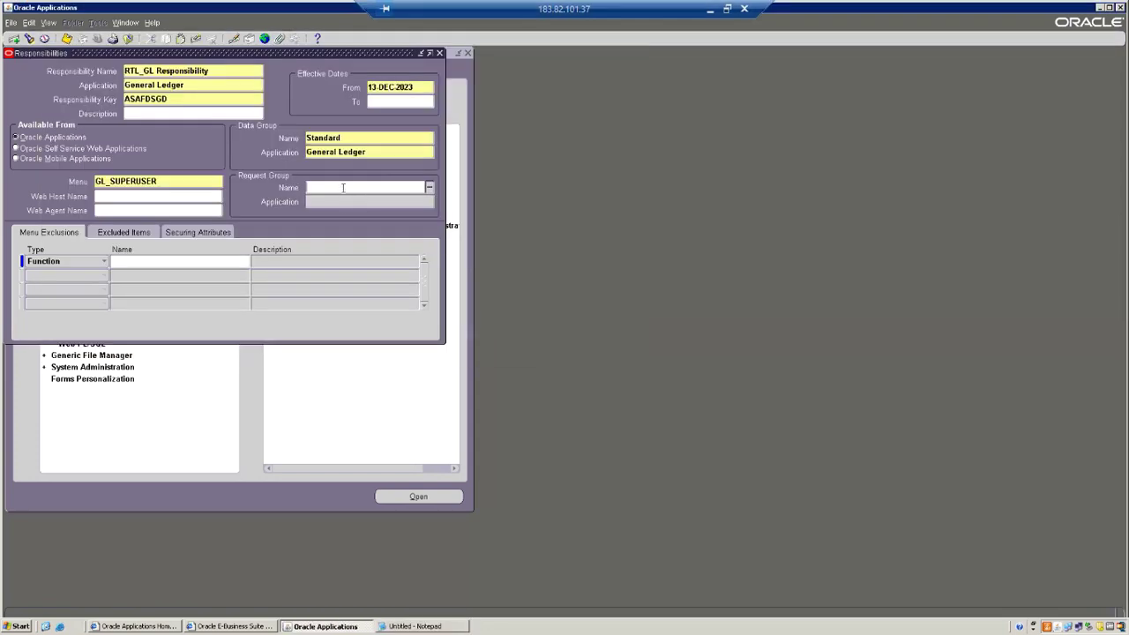
{"action": "key", "text": "alt+Tab"}
{"action": "left_click", "coordinate": [253, 131]}
{"action": "left_click_drag", "start_coordinate": [297, 104], "coordinate": [6, 100]}
{"action": "key", "text": "ctrl+c"}
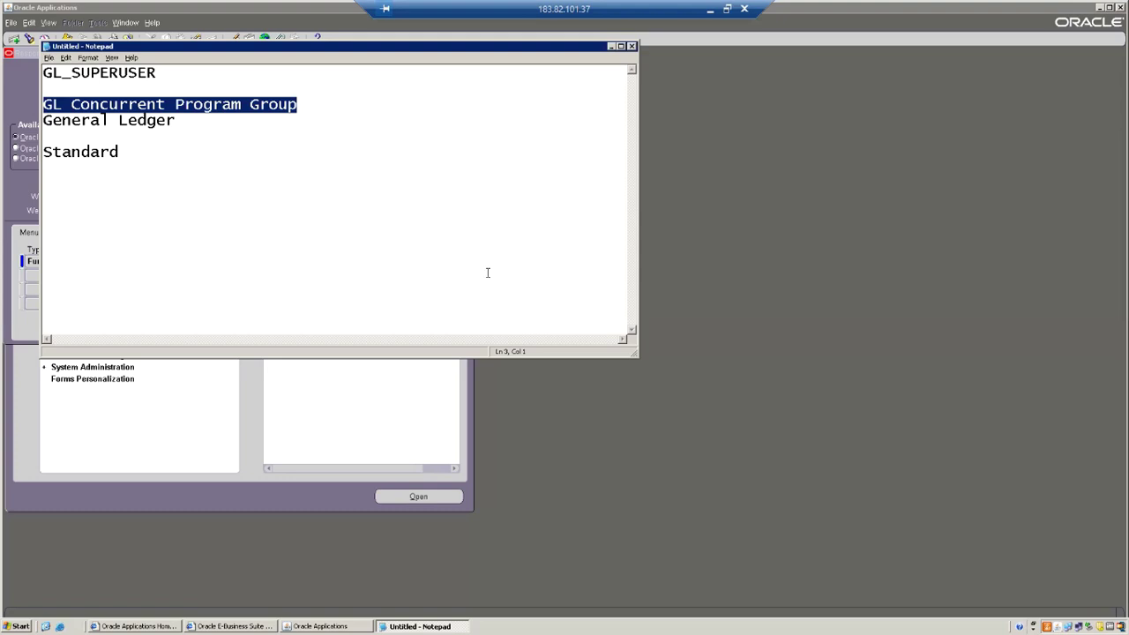
{"action": "key", "text": "alt+Tab"}
{"action": "key", "text": "ctrl+v"}
{"action": "key", "text": "Tab"}
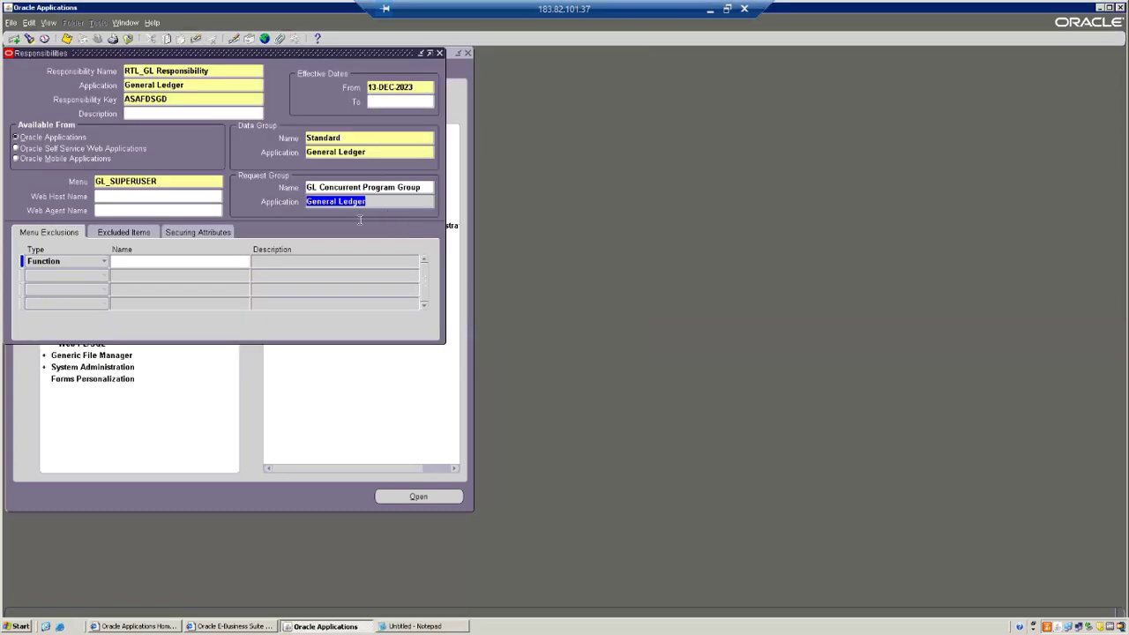
{"action": "key", "text": "alt+f"}
{"action": "key", "text": "s"}
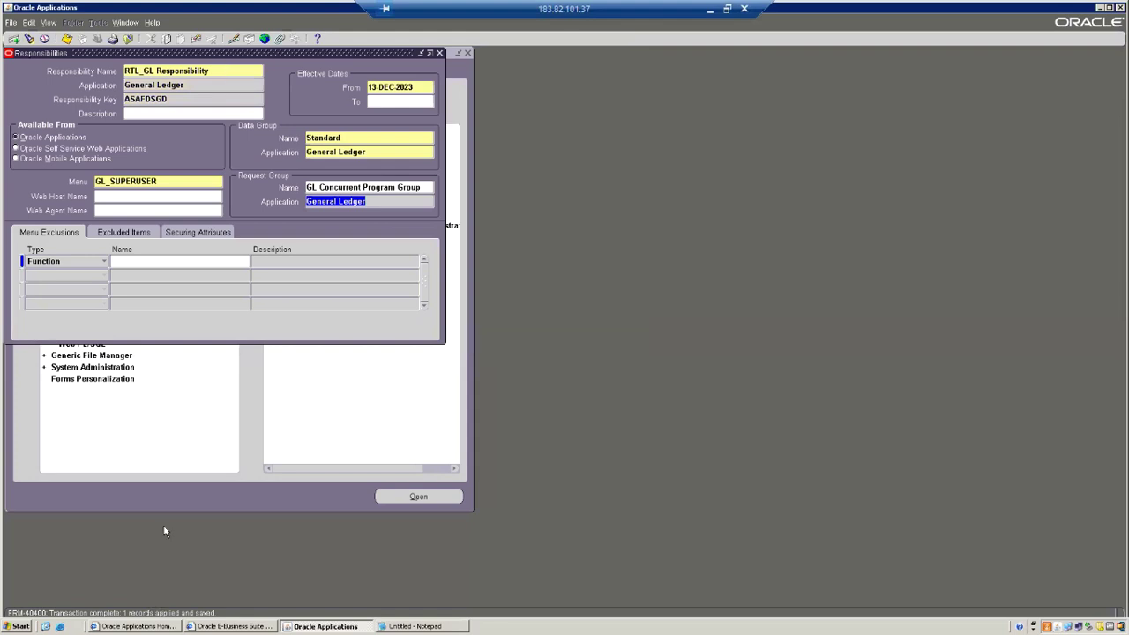
- Copy the saved responsibility's name, close its form and open the user definition form
{"action": "left_click", "coordinate": [214, 70]}
{"action": "key", "text": "ctrl+c"}
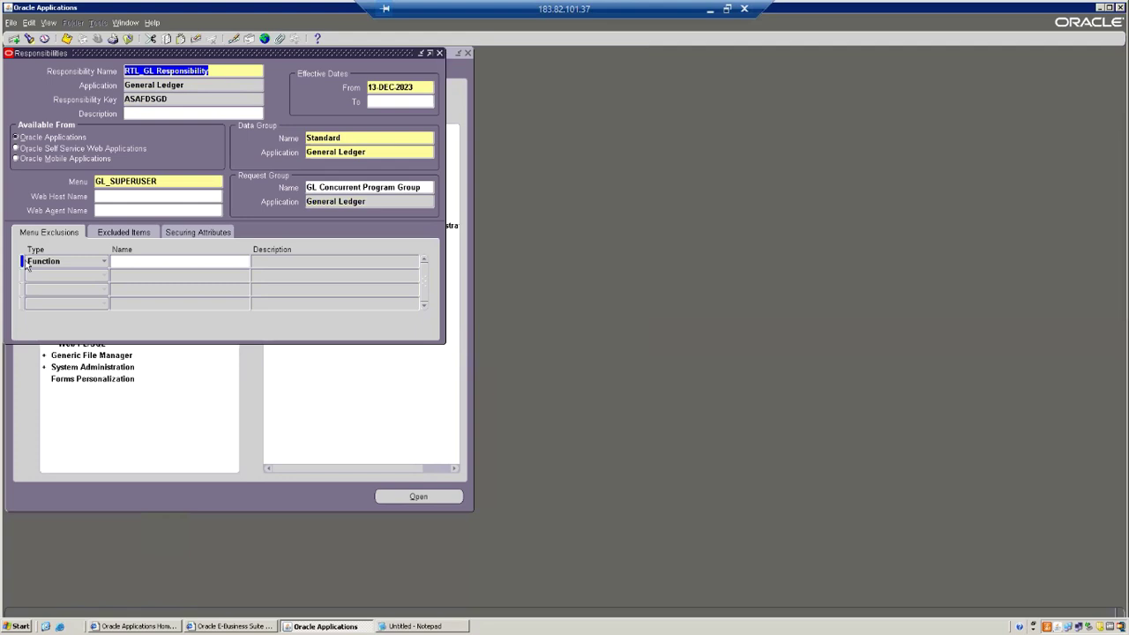
{"action": "left_click", "coordinate": [439, 53]}
{"action": "double_click", "coordinate": [76, 250]}
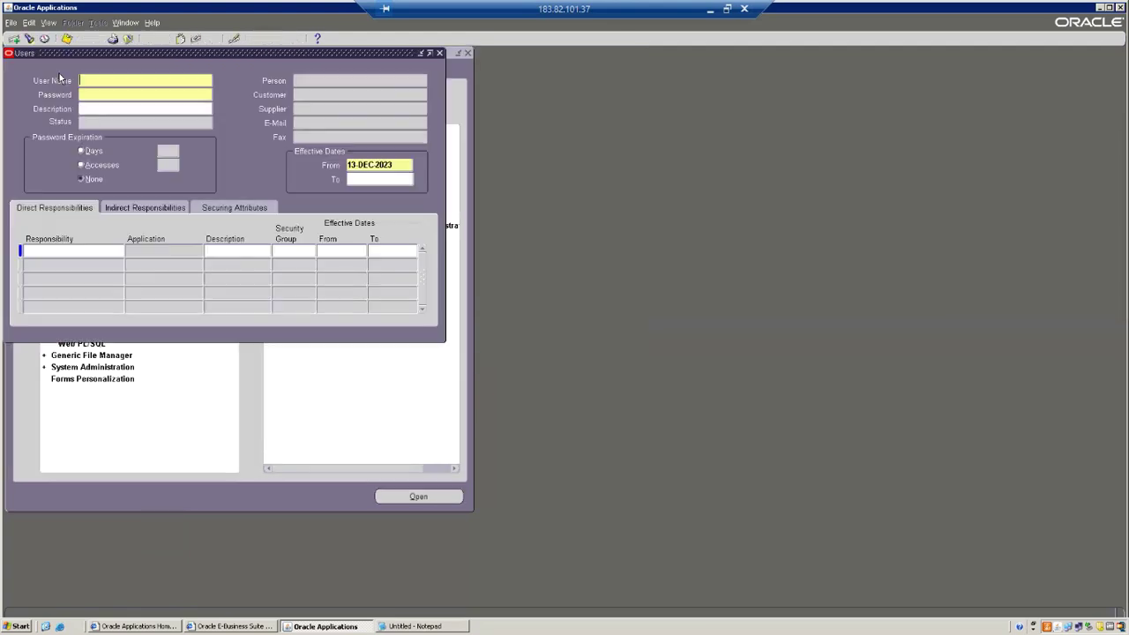
- Query the user definition form for the existing user OPERATIONS
{"action": "key", "text": "alt+v"}
{"action": "mouse_move", "coordinate": [67, 89]}
{"action": "left_click", "coordinate": [131, 88]}
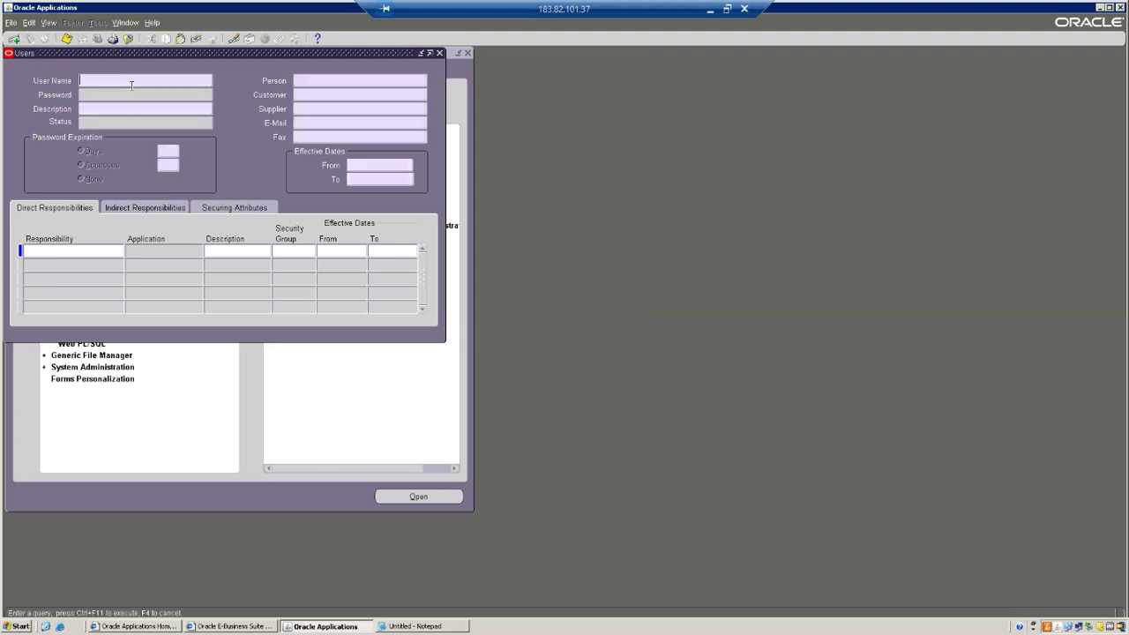
{"action": "type", "text": "OPERATIONS"}
{"action": "key", "text": "alt+v"}
{"action": "mouse_move", "coordinate": [67, 89]}
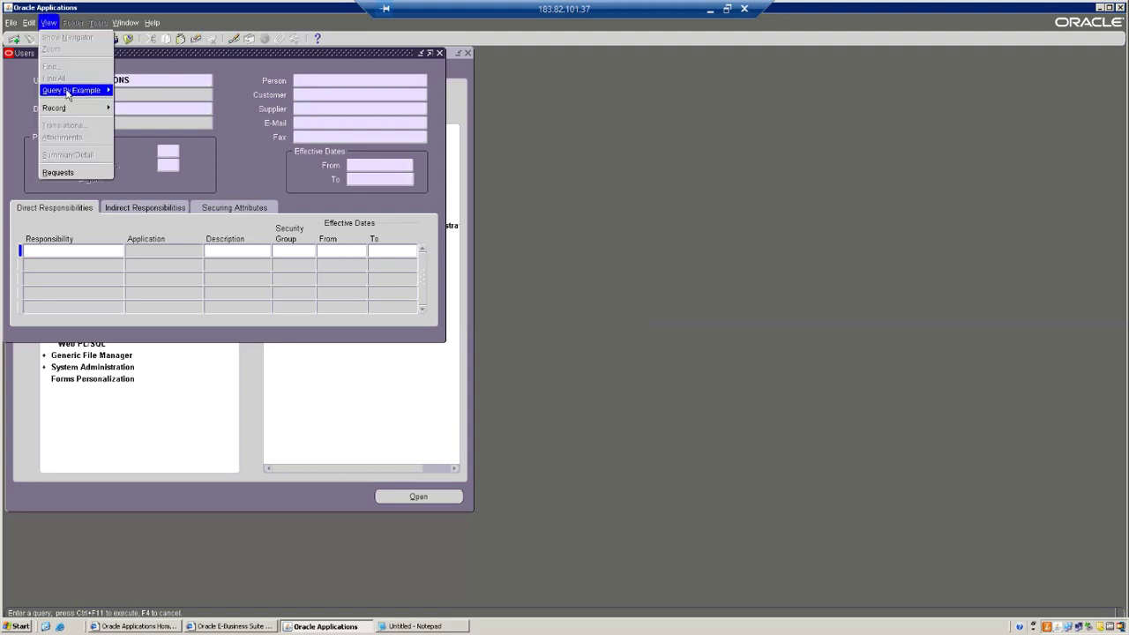
{"action": "left_click", "coordinate": [123, 106]}
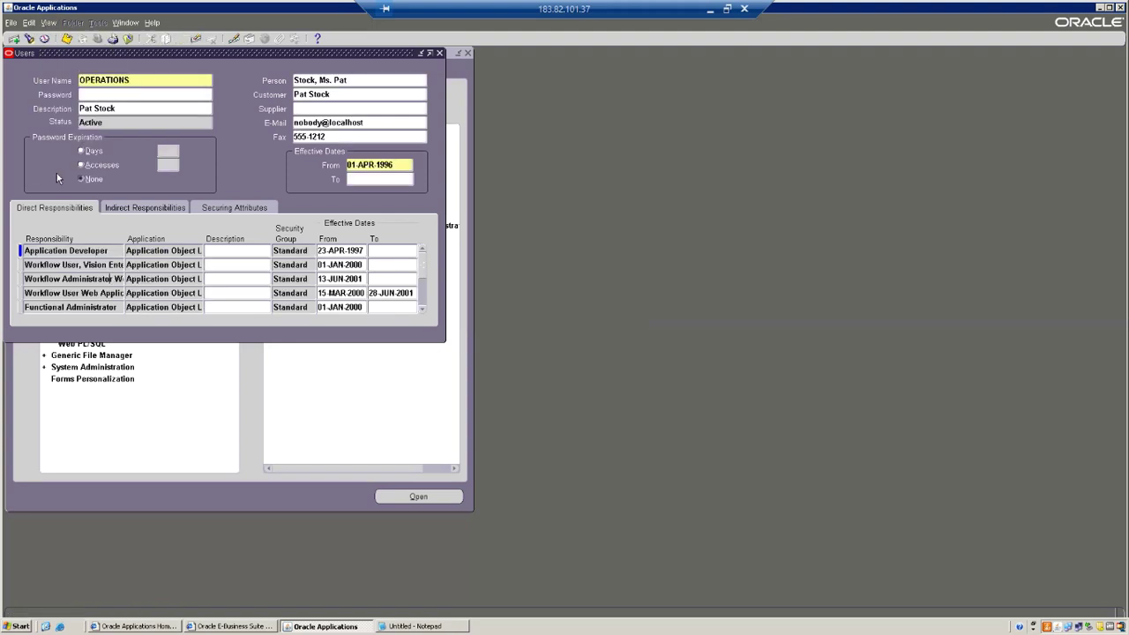
- Add the copied RTL_GL Responsibility as a new direct responsibility of the OPERATIONS user, save it and close the form
{"action": "left_click", "coordinate": [111, 279]}
{"action": "key", "text": "ctrl+Down"}
{"action": "key", "text": "ctrl+v"}
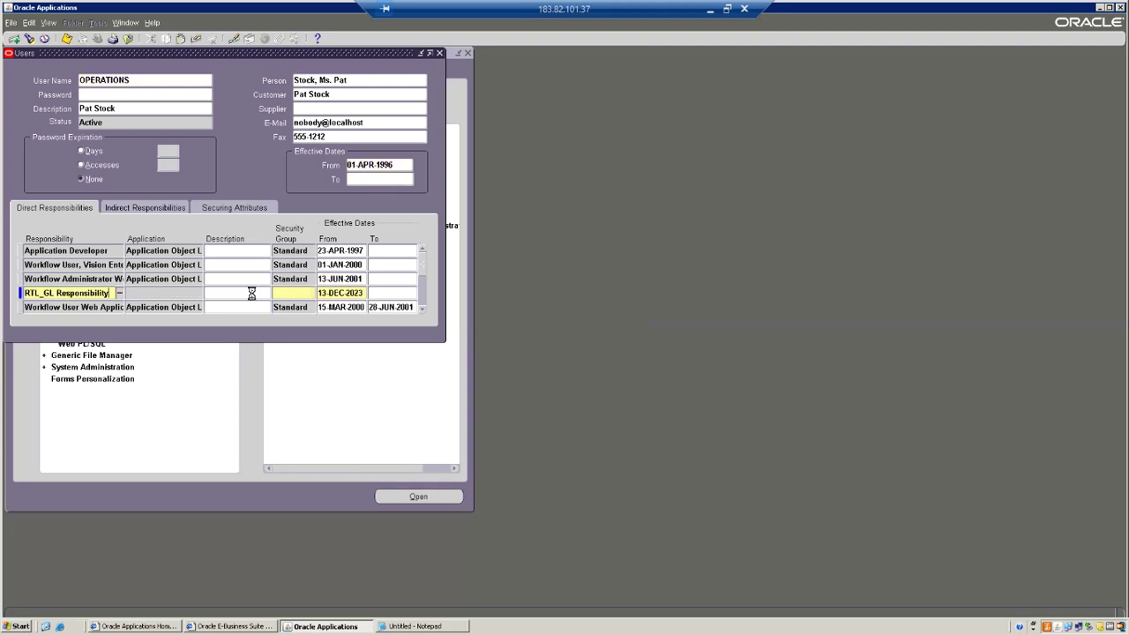
{"action": "key", "text": "ctrl+s"}
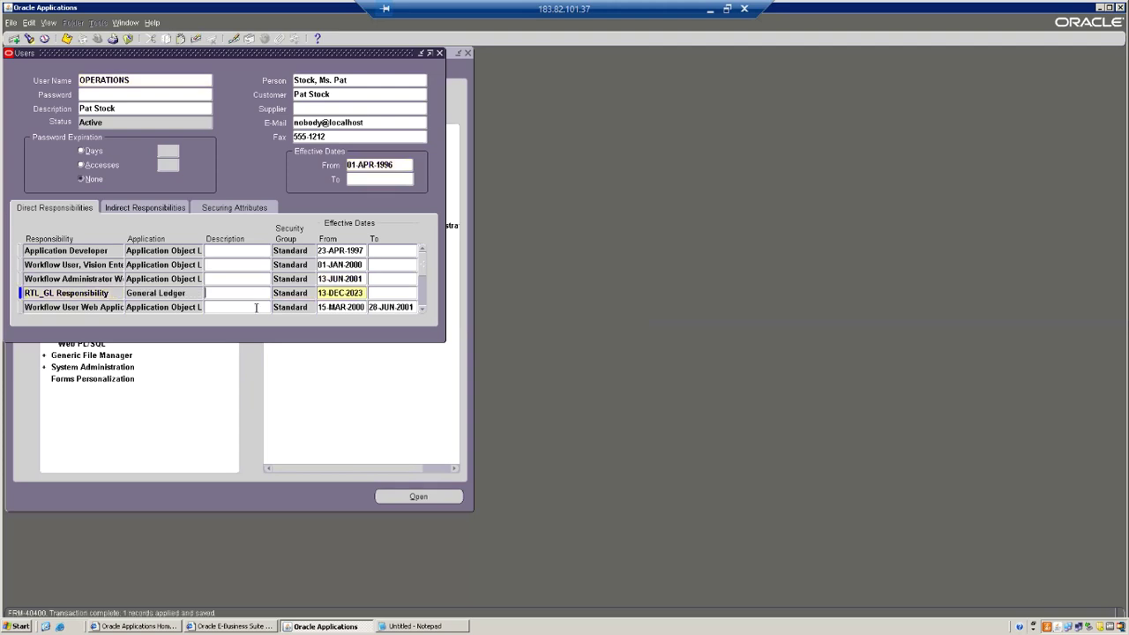
{"action": "key", "text": "F4"}
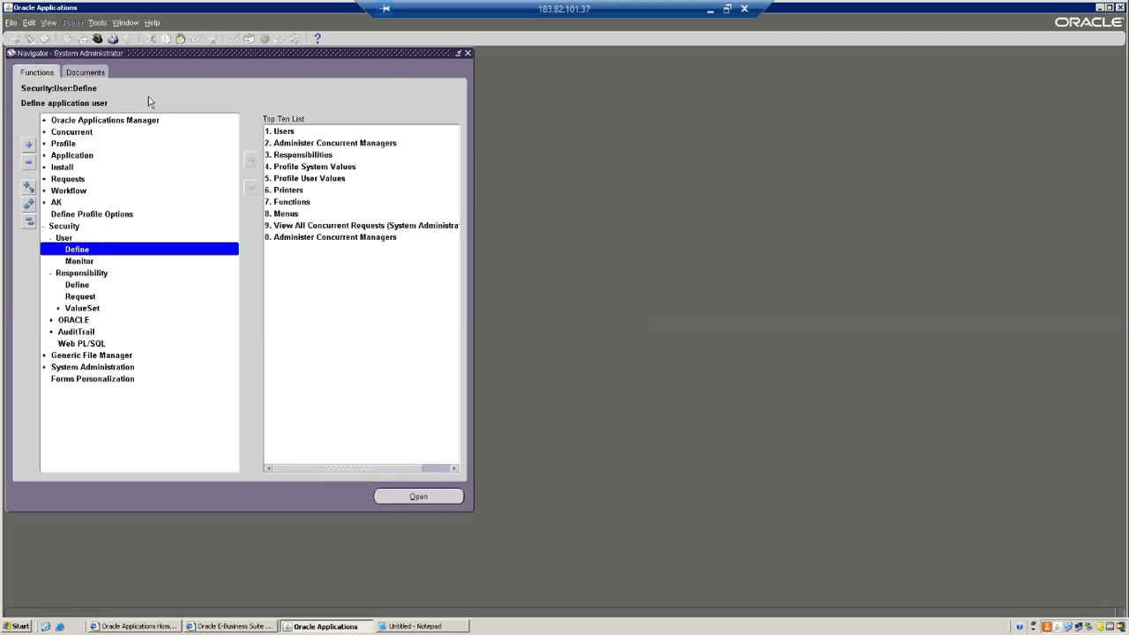
- Open the system profile values search and restrict it to the responsibility level for RTL_GL Responsibility
{"action": "double_click", "coordinate": [79, 143]}
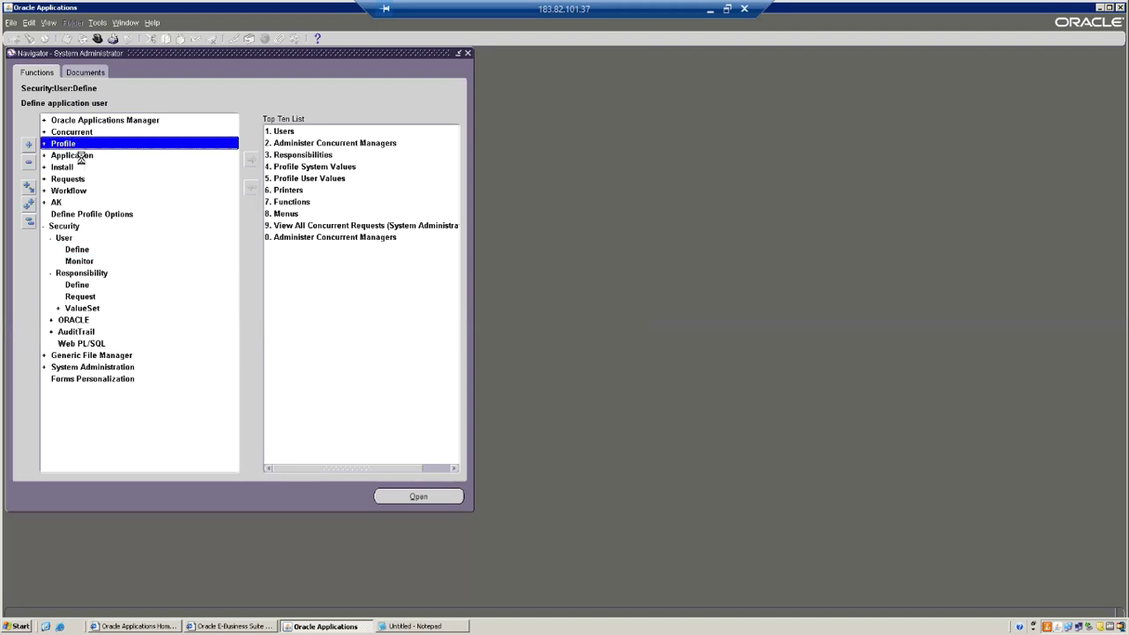
{"action": "left_click", "coordinate": [80, 155]}
{"action": "key", "text": "Return"}
{"action": "left_click", "coordinate": [181, 109]}
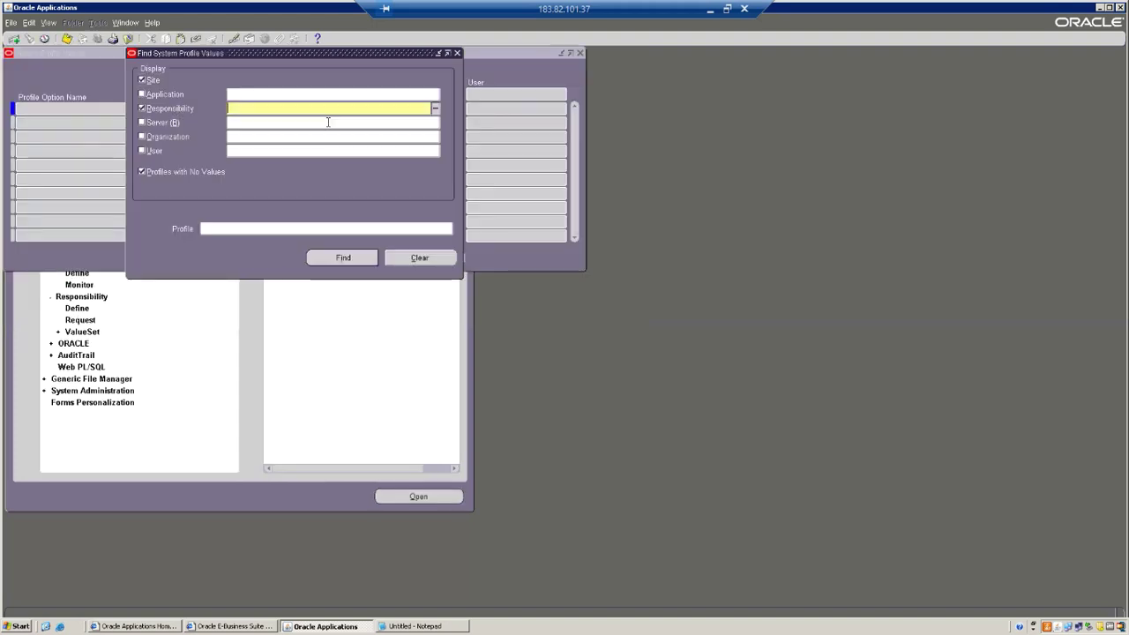
{"action": "key", "text": "ctrl+v"}
- Choose the profile GL Ledger Name from the profile list and run the system profile search
{"action": "left_click", "coordinate": [286, 227]}
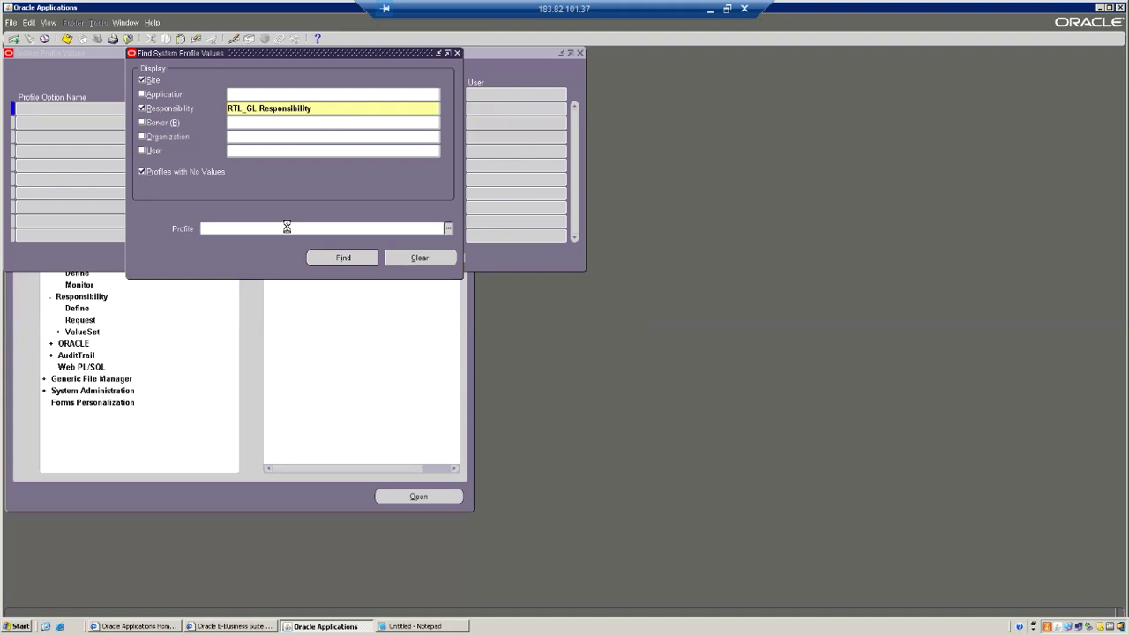
{"action": "type", "text": "gl%le"}
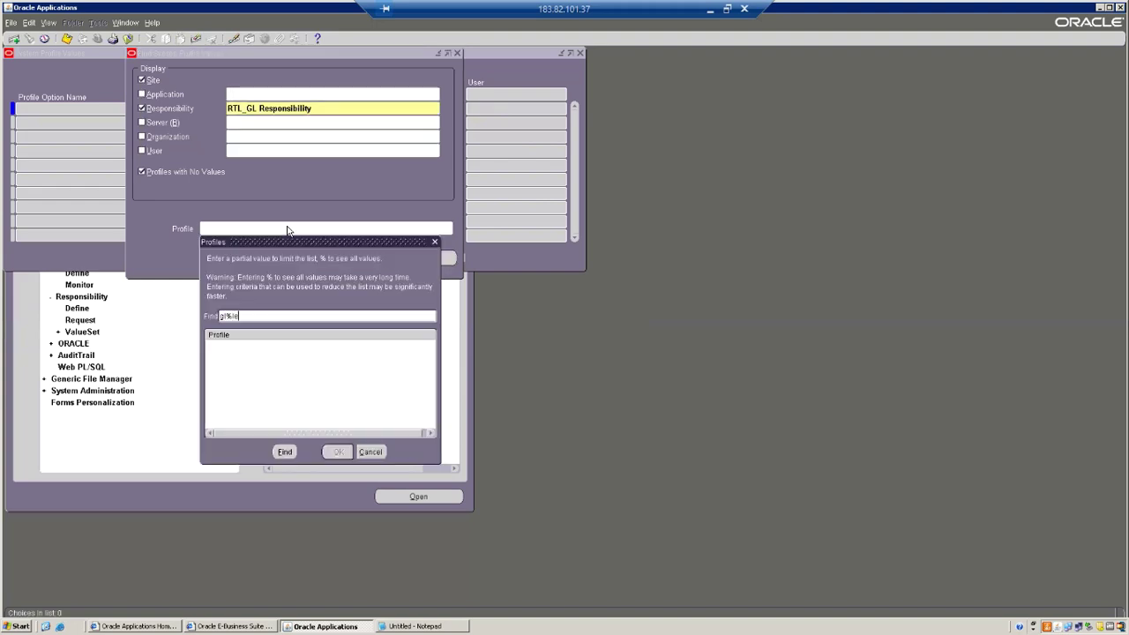
{"action": "key", "text": "Return"}
{"action": "left_click", "coordinate": [299, 321]}
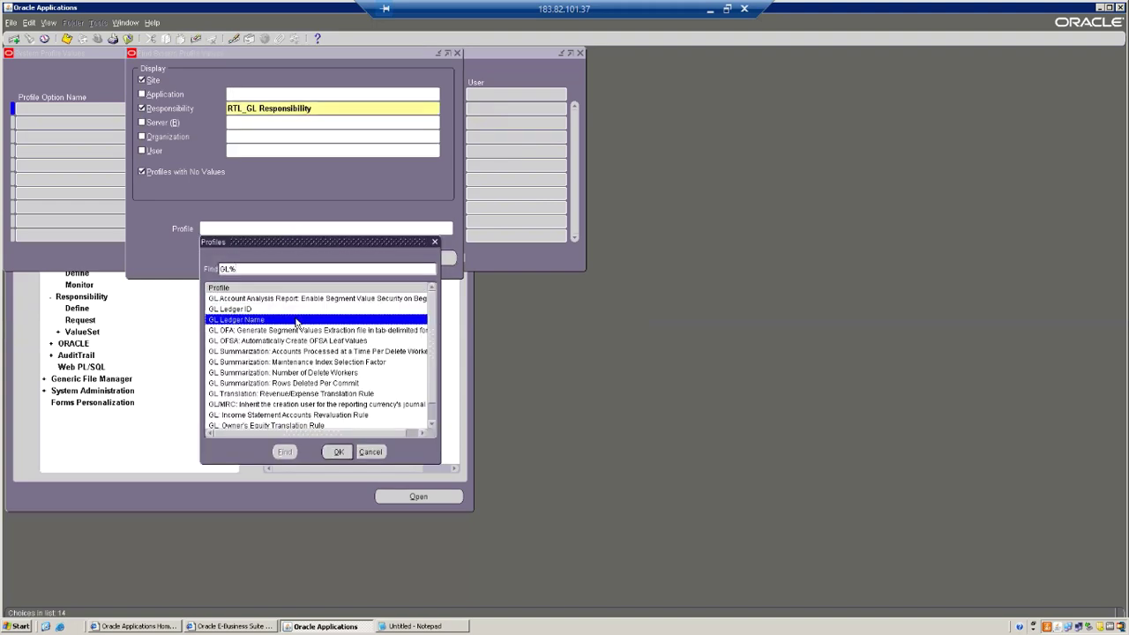
{"action": "key", "text": "Return"}
{"action": "key", "text": "Return"}
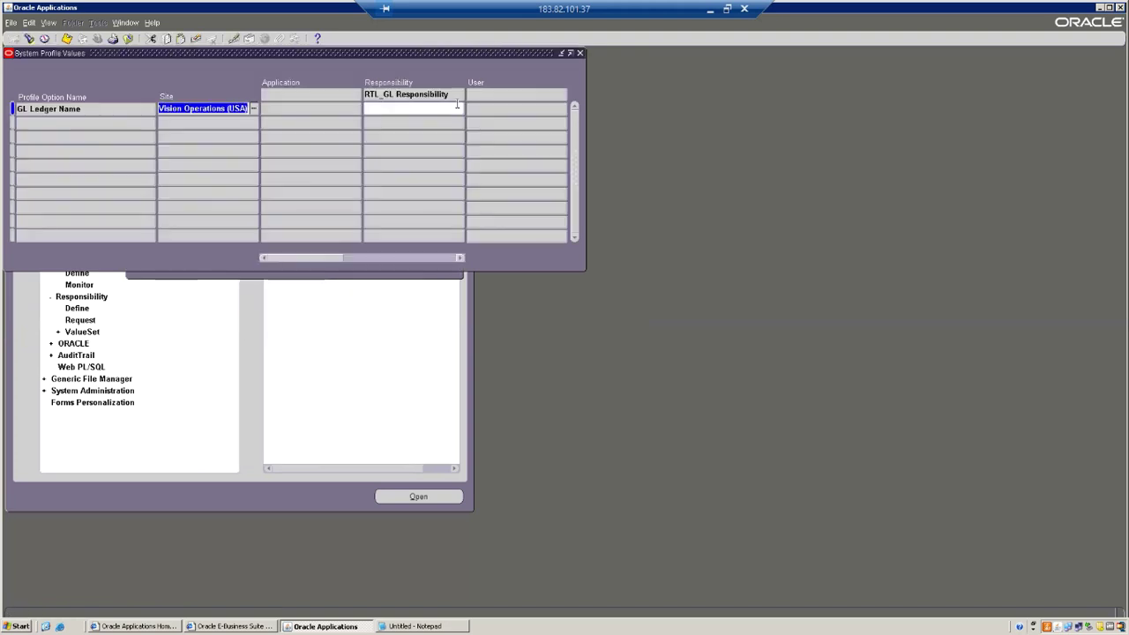
- Set GL Ledger Name to Vision Operations (USA) for RTL_GL Responsibility, save it and close the profile form
{"action": "left_click", "coordinate": [433, 110]}
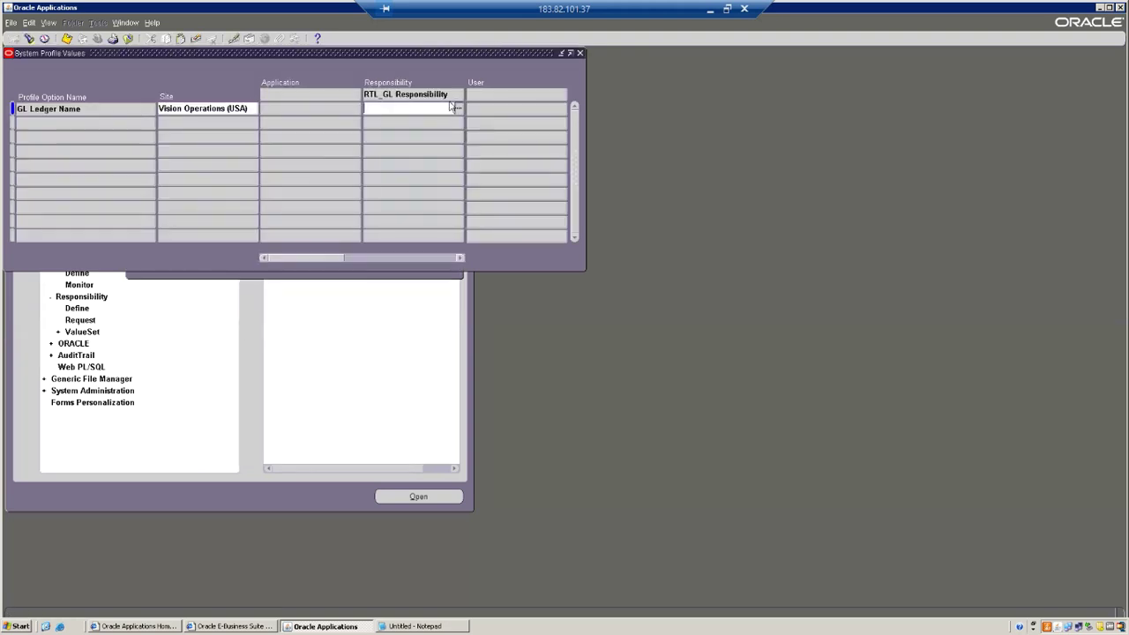
{"action": "type", "text": "vision"}
{"action": "left_click", "coordinate": [456, 107]}
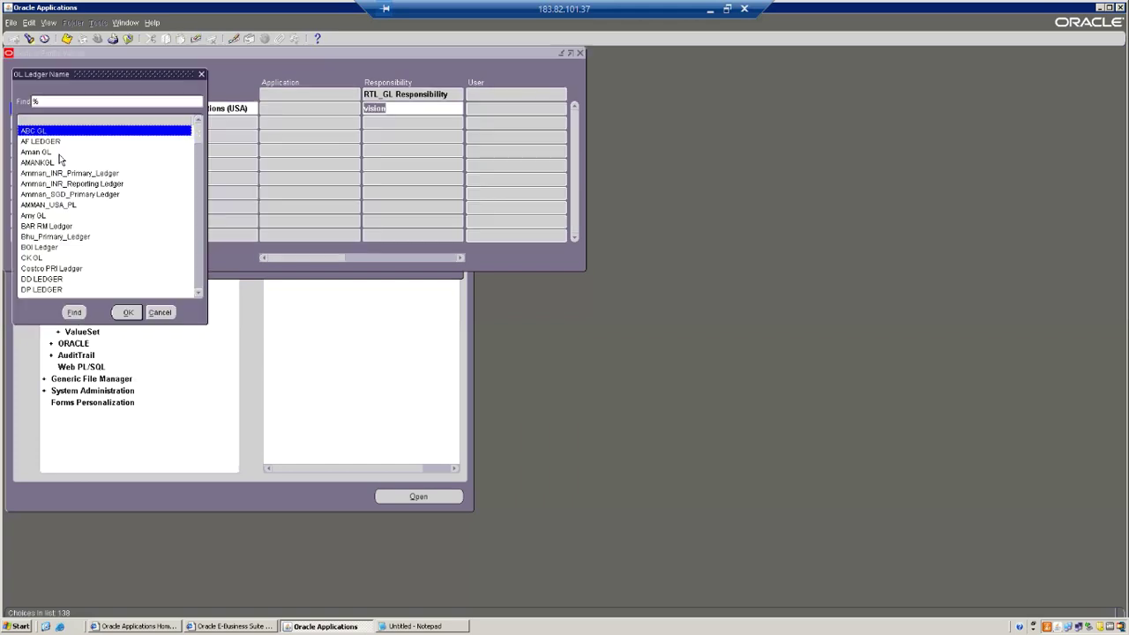
{"action": "type", "text": "vision"}
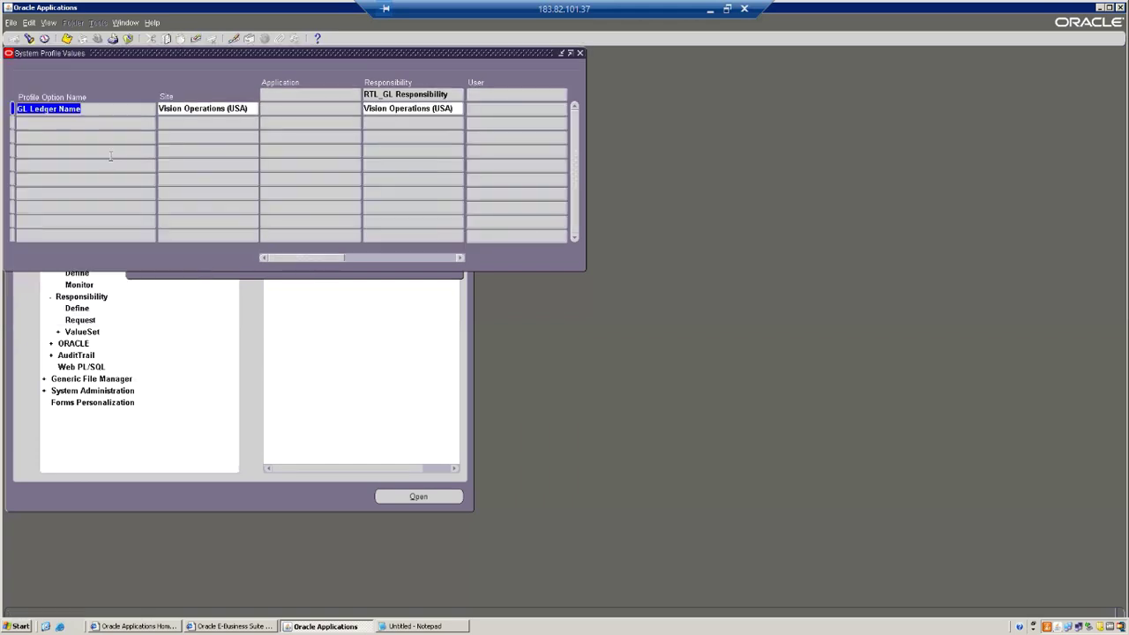
{"action": "key", "text": "ctrl+s"}
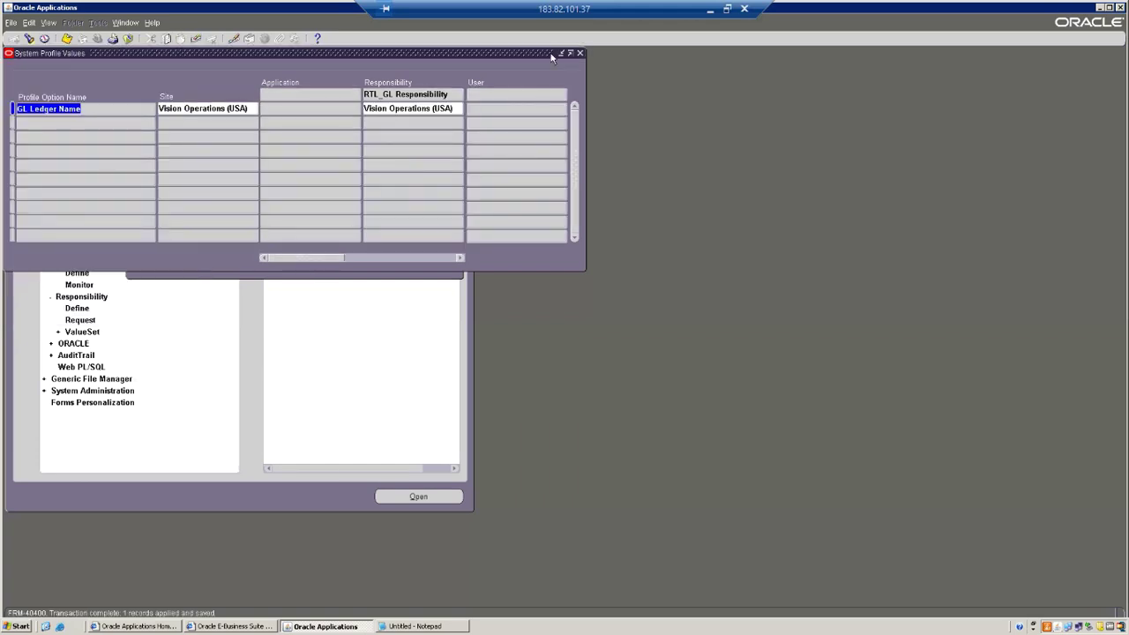
{"action": "left_click", "coordinate": [125, 38]}
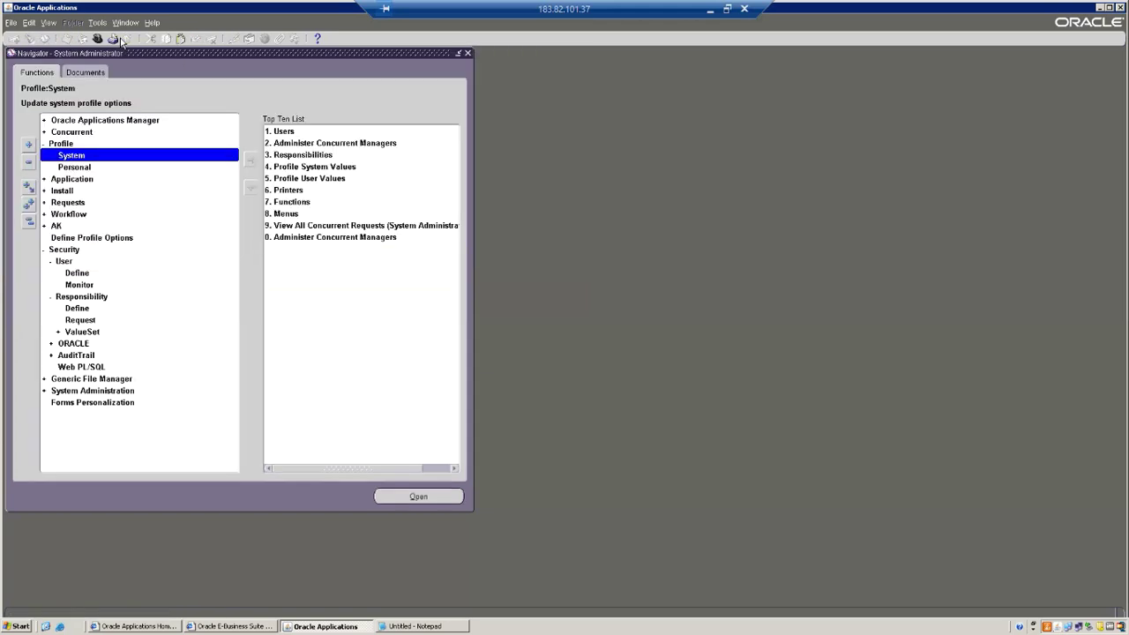
- Switch the session from System Administrator to RTL_GL Responsibility
{"action": "left_click", "coordinate": [136, 207]}
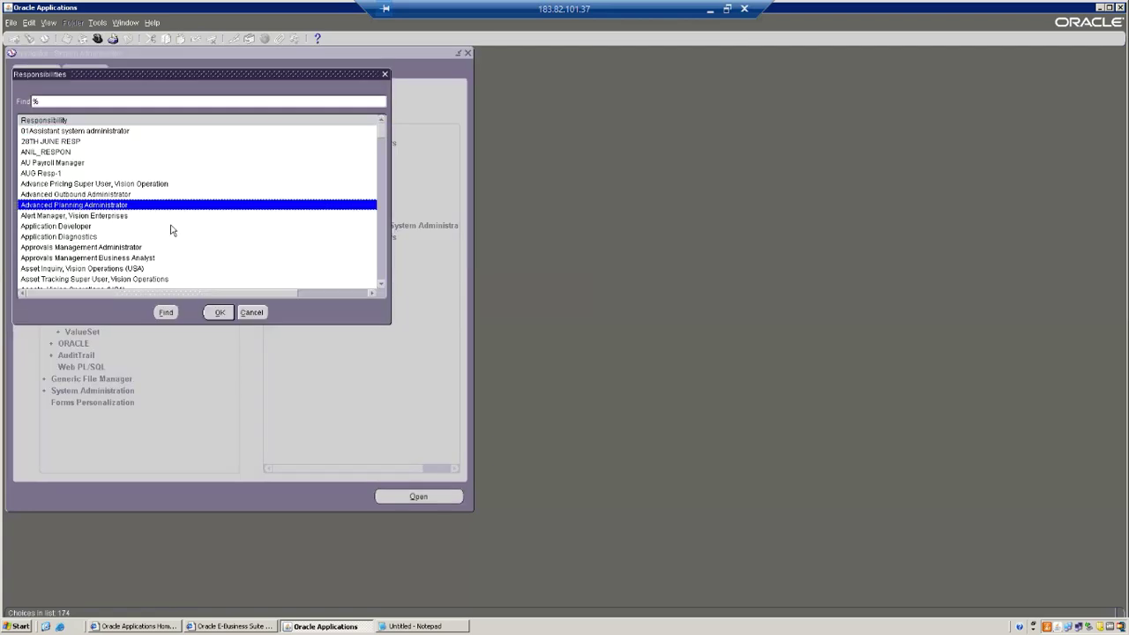
{"action": "type", "text": "r"}
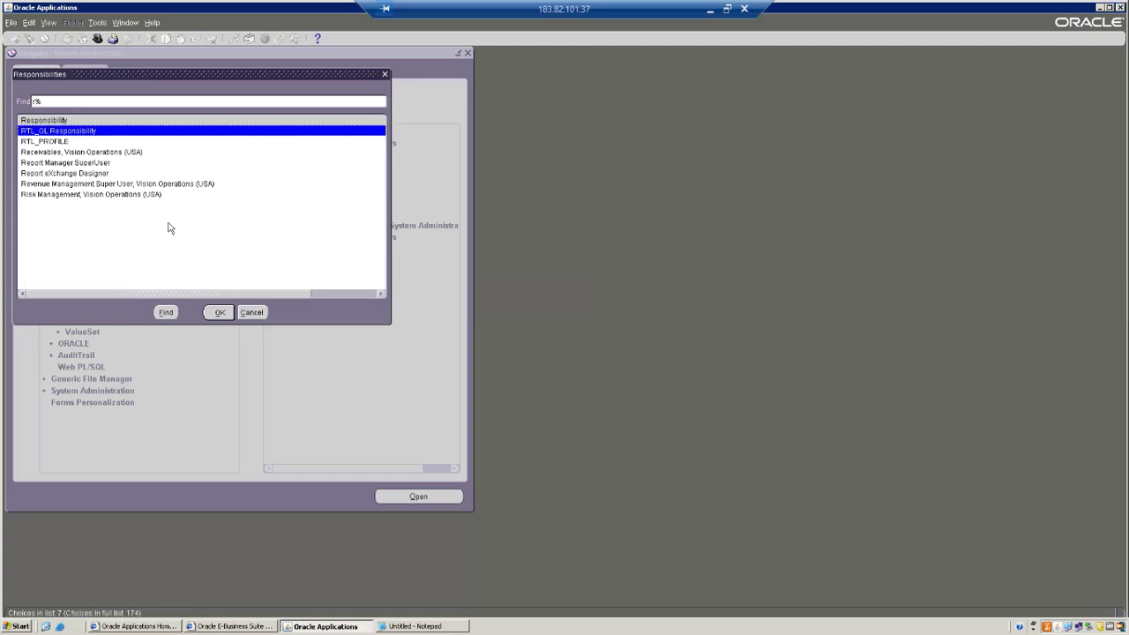
{"action": "left_click", "coordinate": [216, 317]}
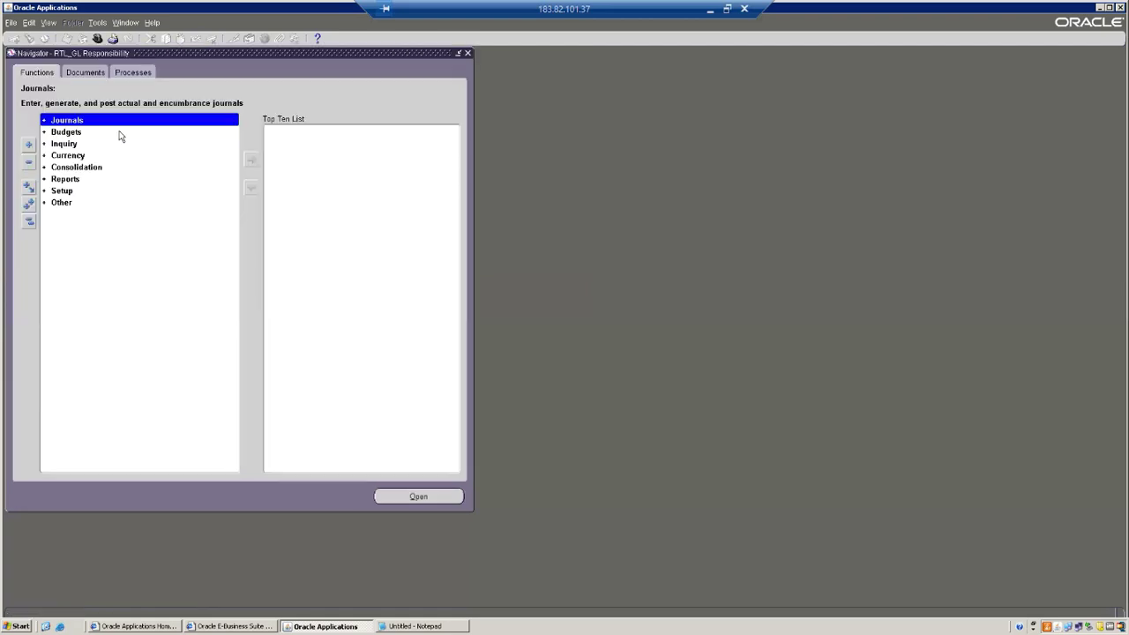
- View the journal entry form under Journals, close it and collapse the function tree
{"action": "left_click", "coordinate": [75, 132]}
{"action": "double_click", "coordinate": [75, 132]}
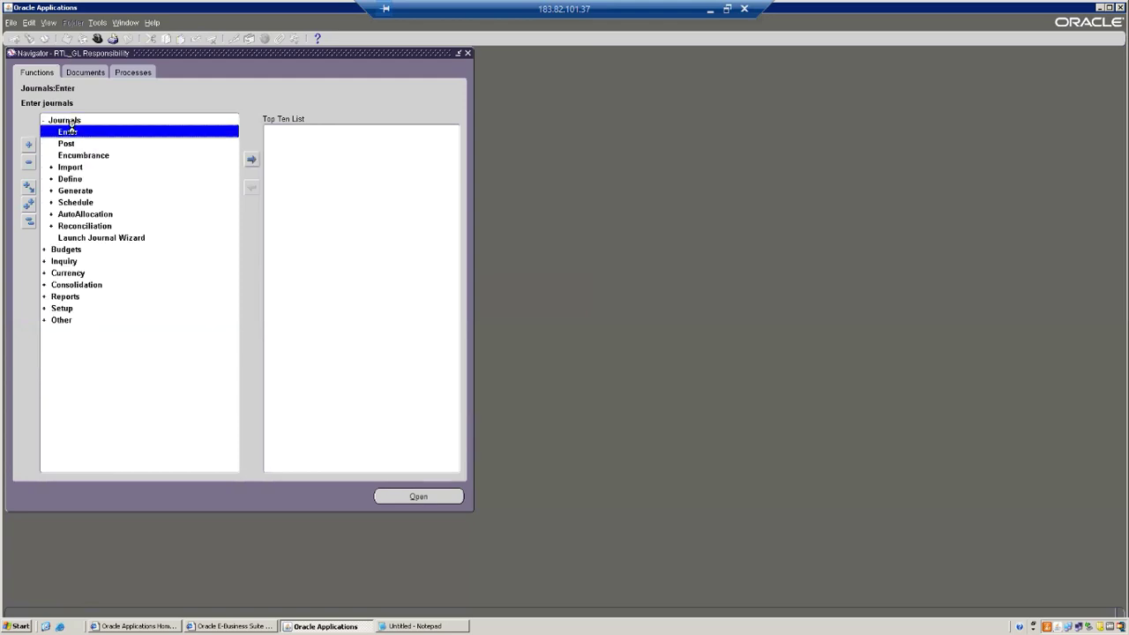
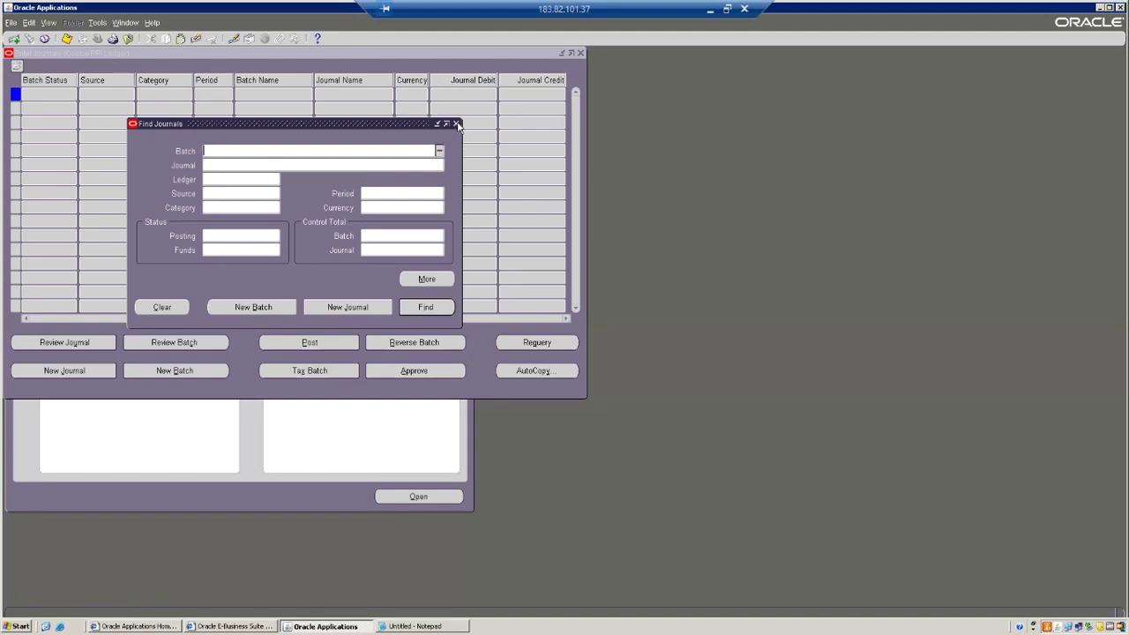
{"action": "left_click", "coordinate": [12, 37]}
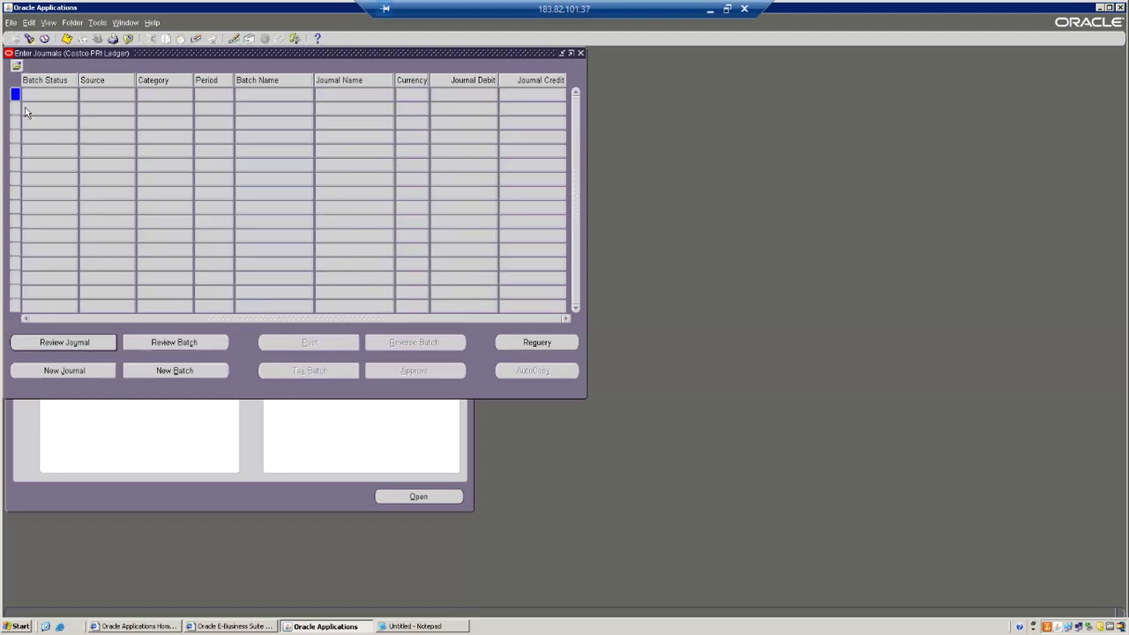
{"action": "left_click", "coordinate": [11, 22]}
{"action": "left_click", "coordinate": [27, 179]}
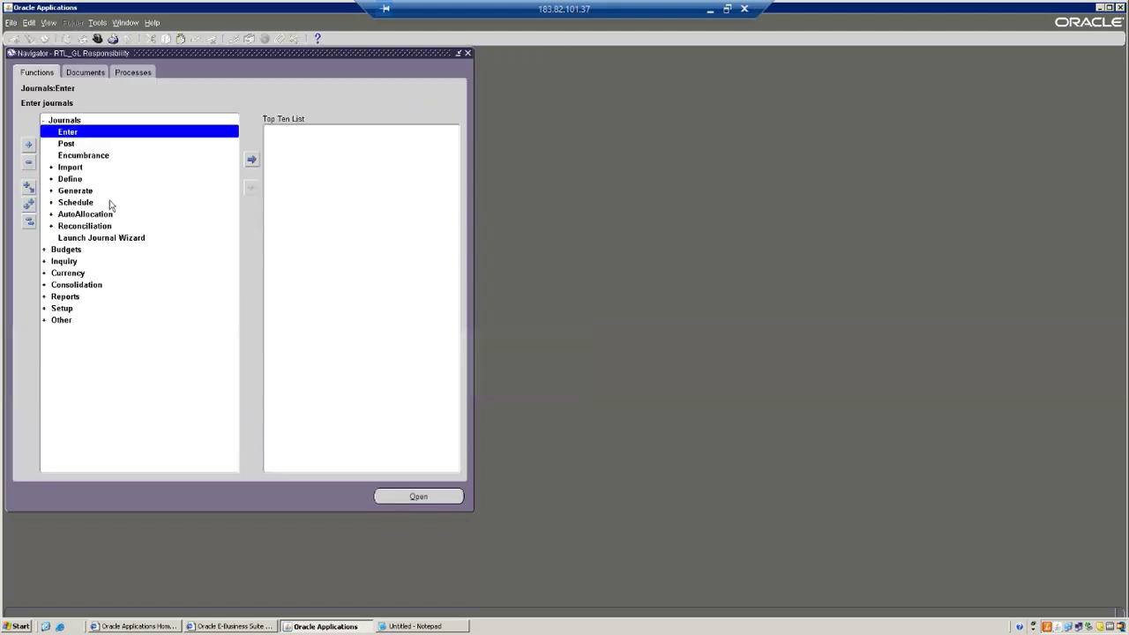
{"action": "left_click", "coordinate": [28, 223]}
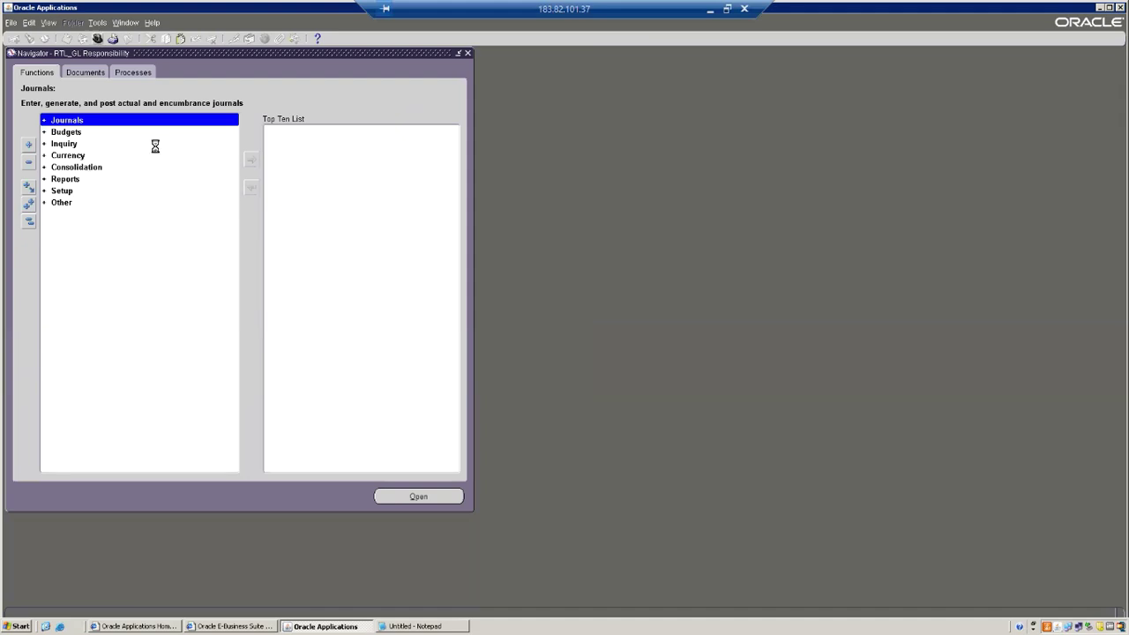
{"action": "left_click", "coordinate": [139, 216]}
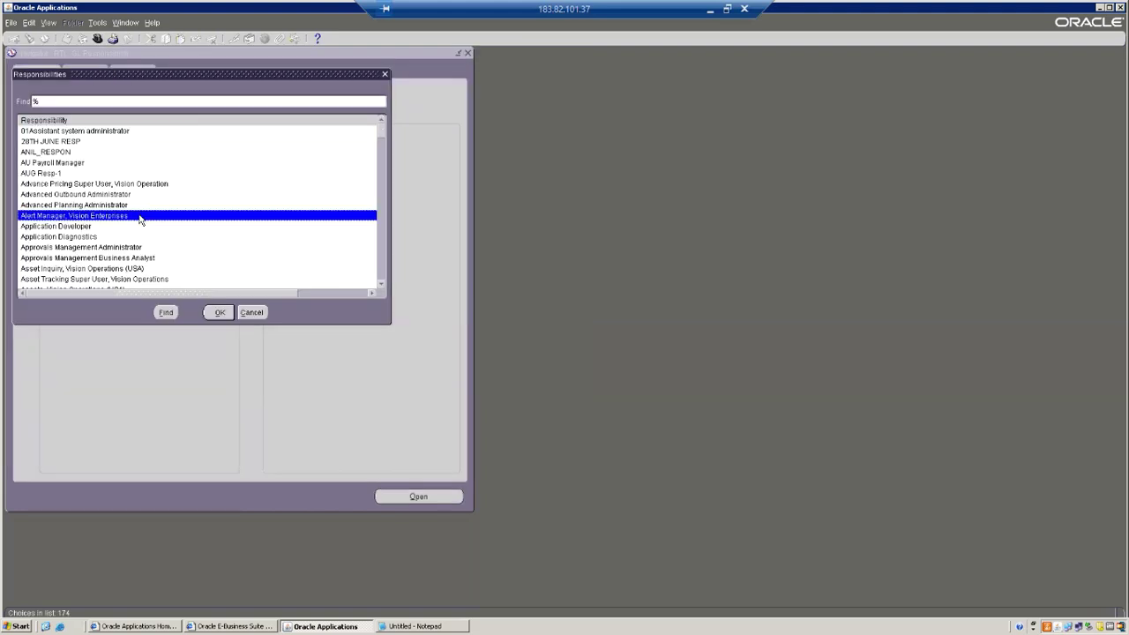
{"action": "type", "text": "system Administrat"}
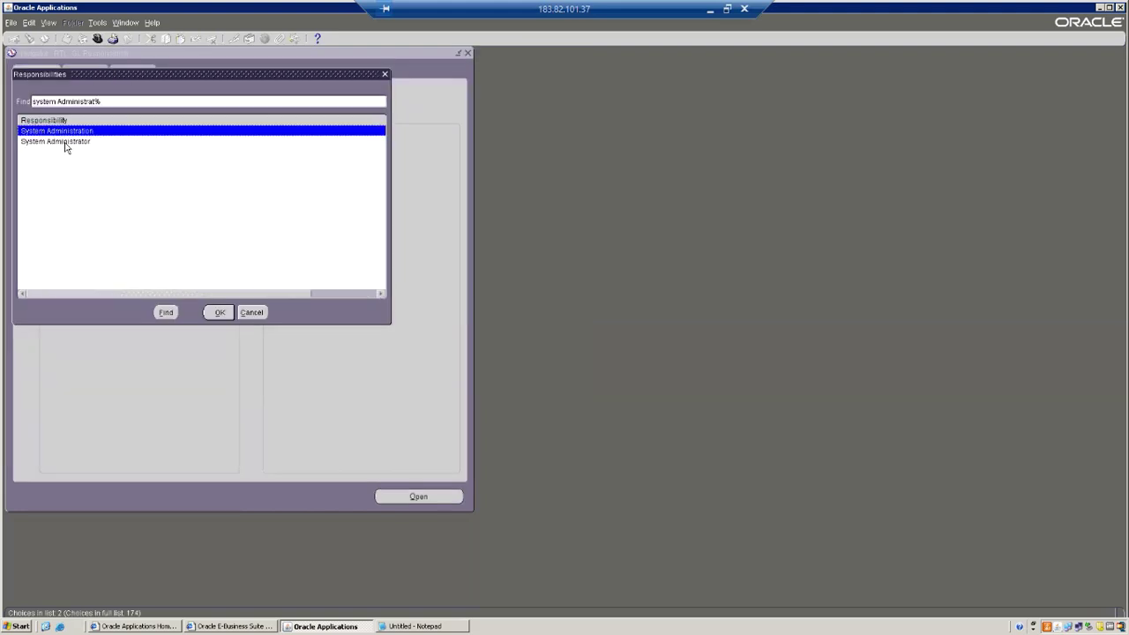
{"action": "left_click", "coordinate": [64, 143]}
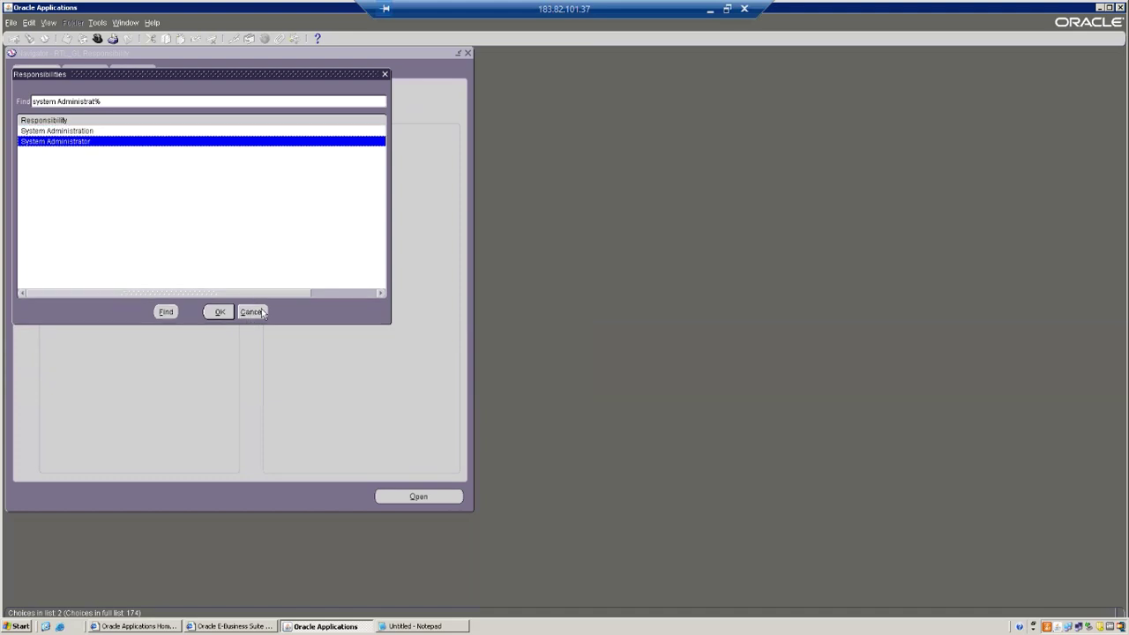
{"action": "left_click", "coordinate": [253, 314]}
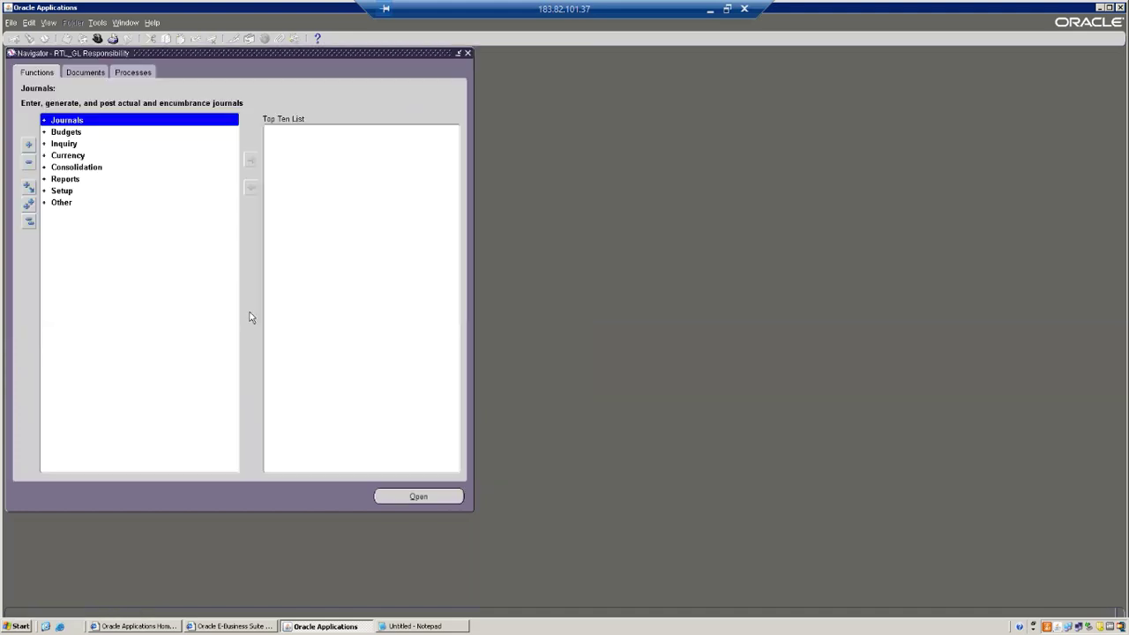
- Review the top-level functions of RTL_GL Responsibility, including Budgets, Consolidation, Reports, Other and Setup
{"action": "left_click", "coordinate": [64, 131]}
{"action": "left_click", "coordinate": [68, 144]}
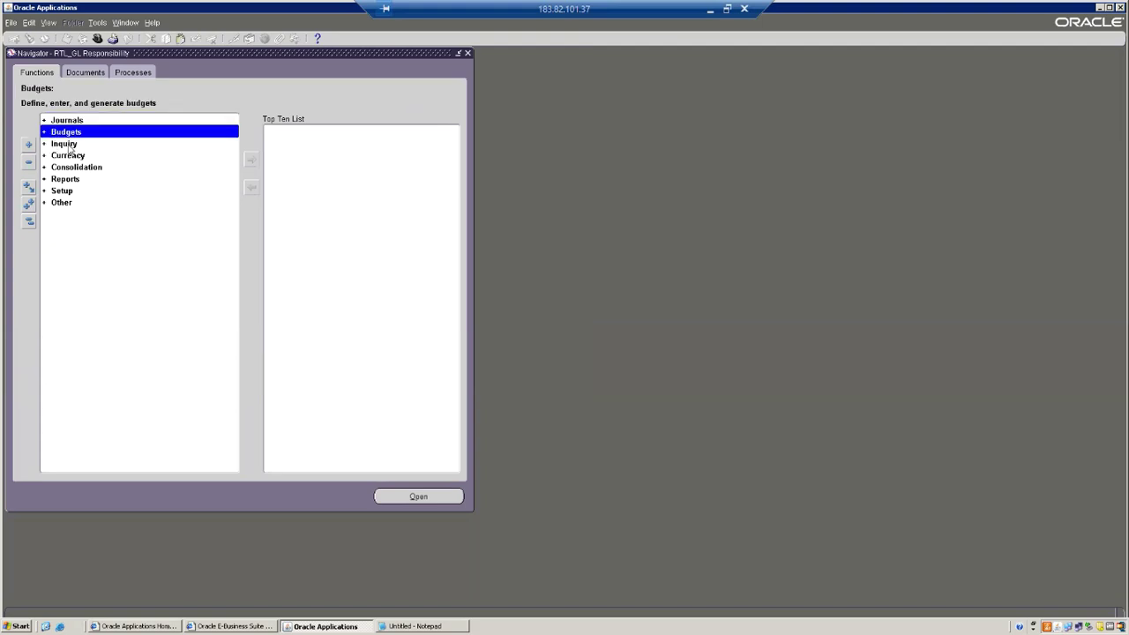
{"action": "left_click", "coordinate": [76, 168]}
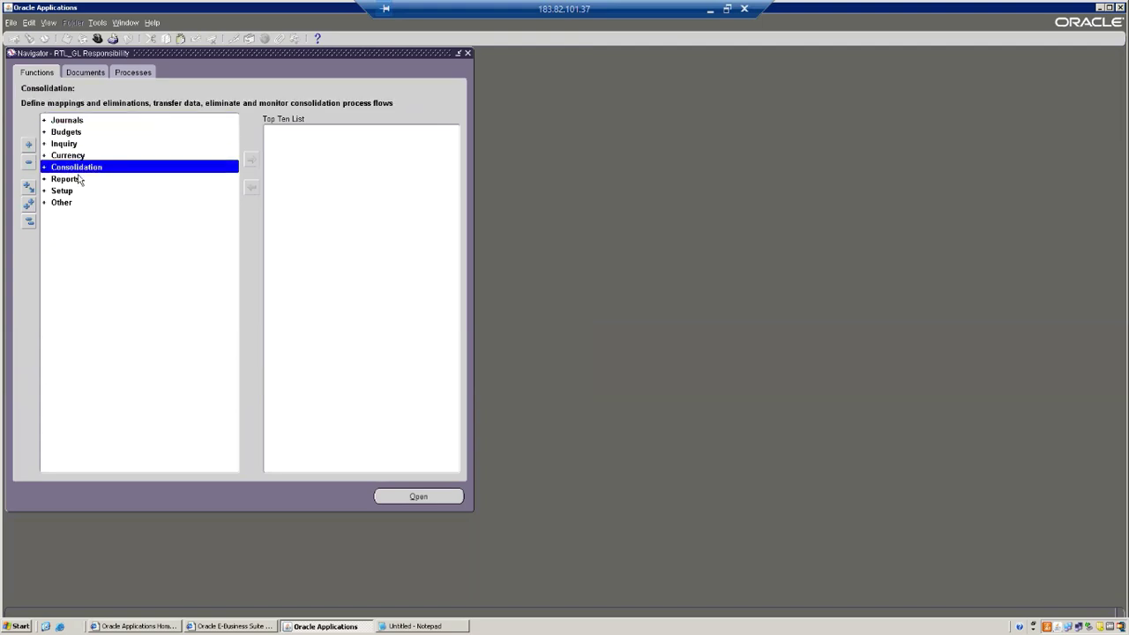
{"action": "left_click", "coordinate": [79, 180]}
{"action": "left_click", "coordinate": [77, 205]}
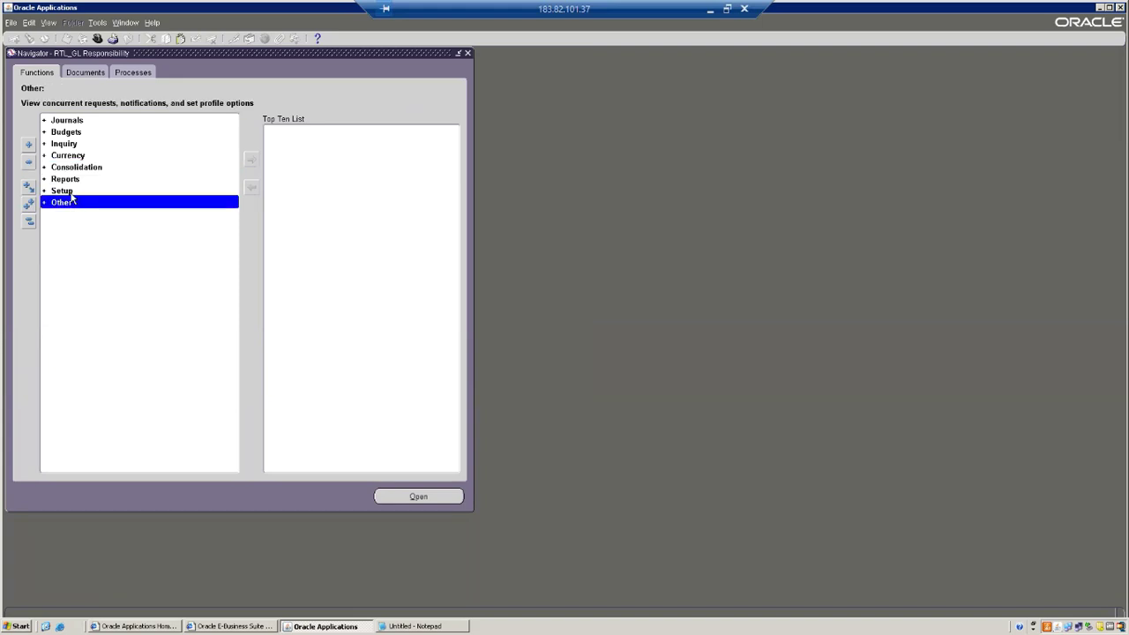
{"action": "left_click", "coordinate": [71, 196]}
{"action": "left_click", "coordinate": [83, 197]}
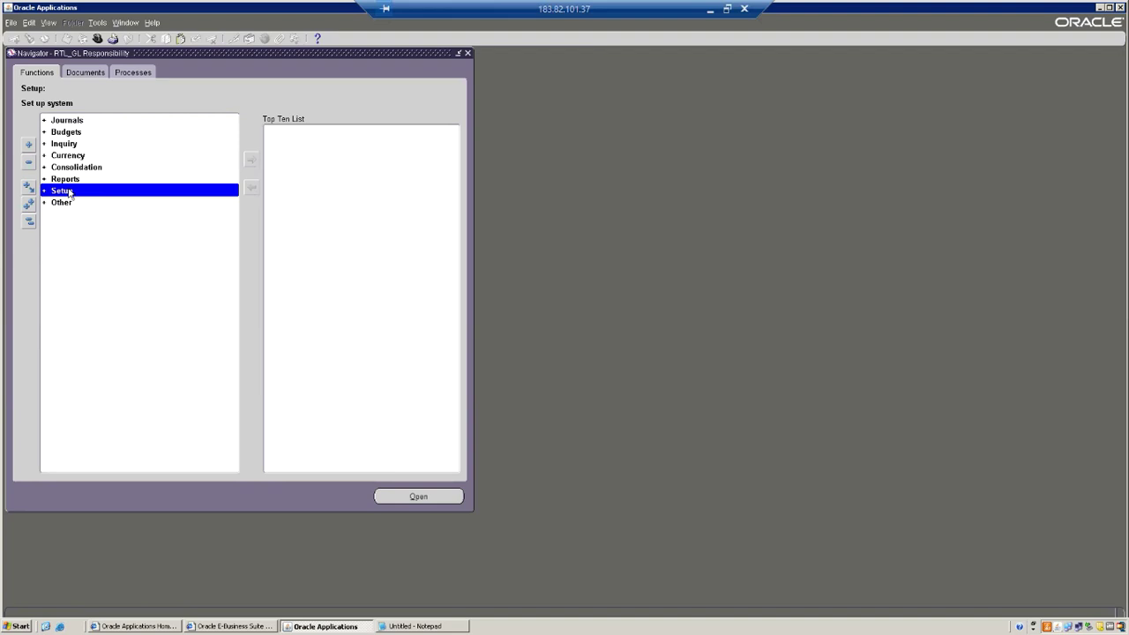
- Switch to Notepad and copy the menu name GL_SUPERUSER
{"action": "key", "text": "alt+Tab"}
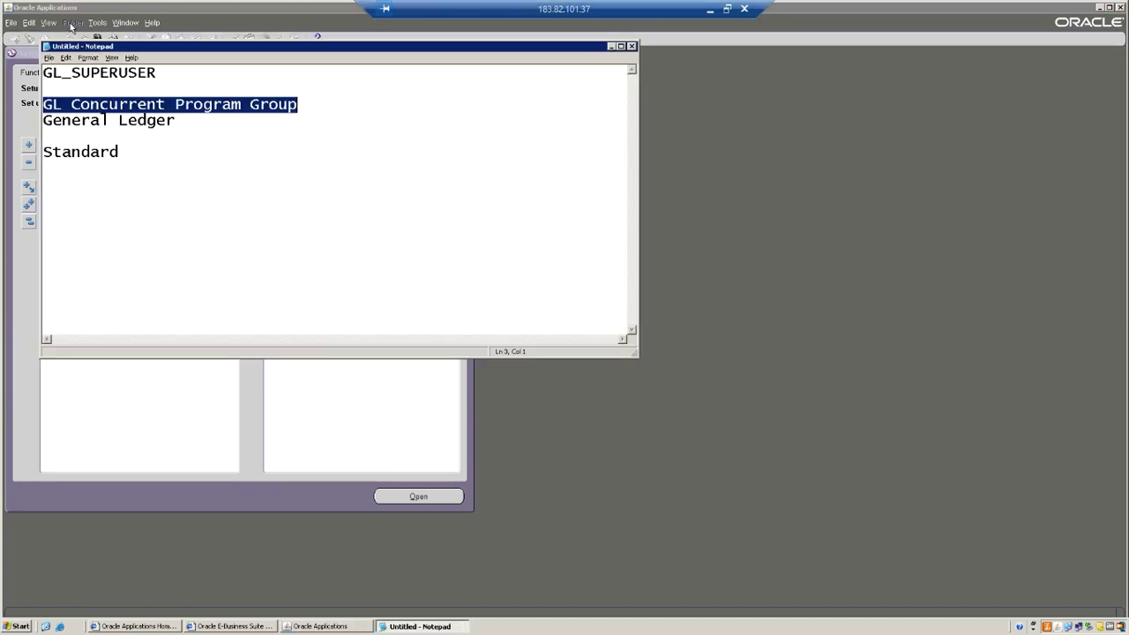
{"action": "left_click", "coordinate": [159, 72]}
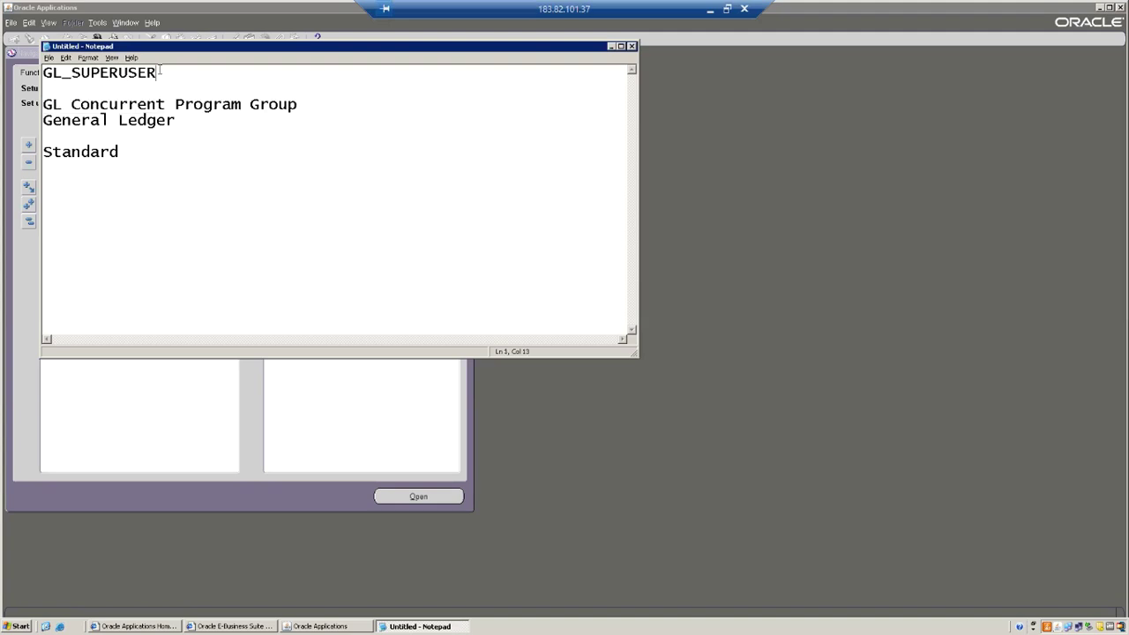
{"action": "left_click", "coordinate": [44, 72], "text": "shift"}
{"action": "key", "text": "ctrl+c"}
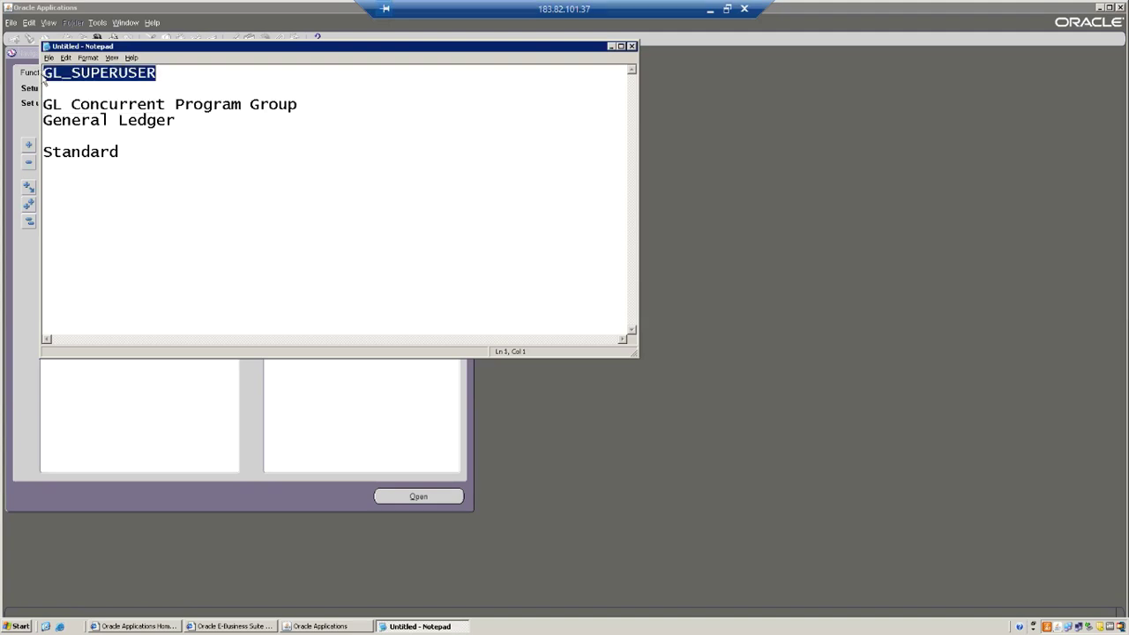
- Return to Oracle Applications and switch the session to the Application Developer responsibility
{"action": "key", "text": "alt+Tab"}
{"action": "left_click", "coordinate": [11, 23]}
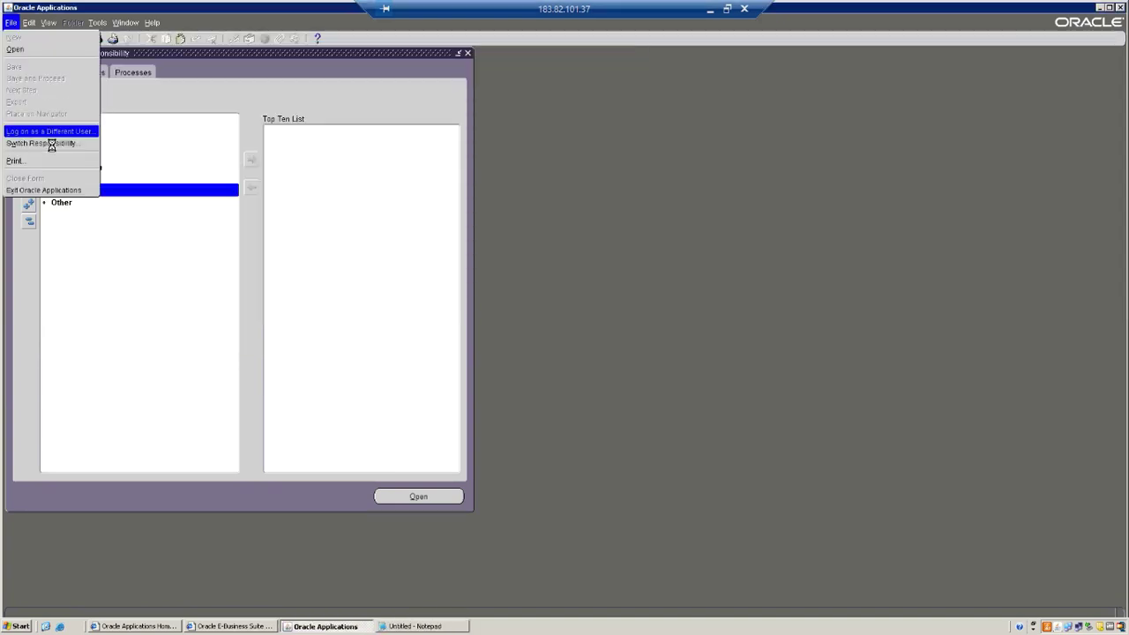
{"action": "left_click", "coordinate": [51, 139]}
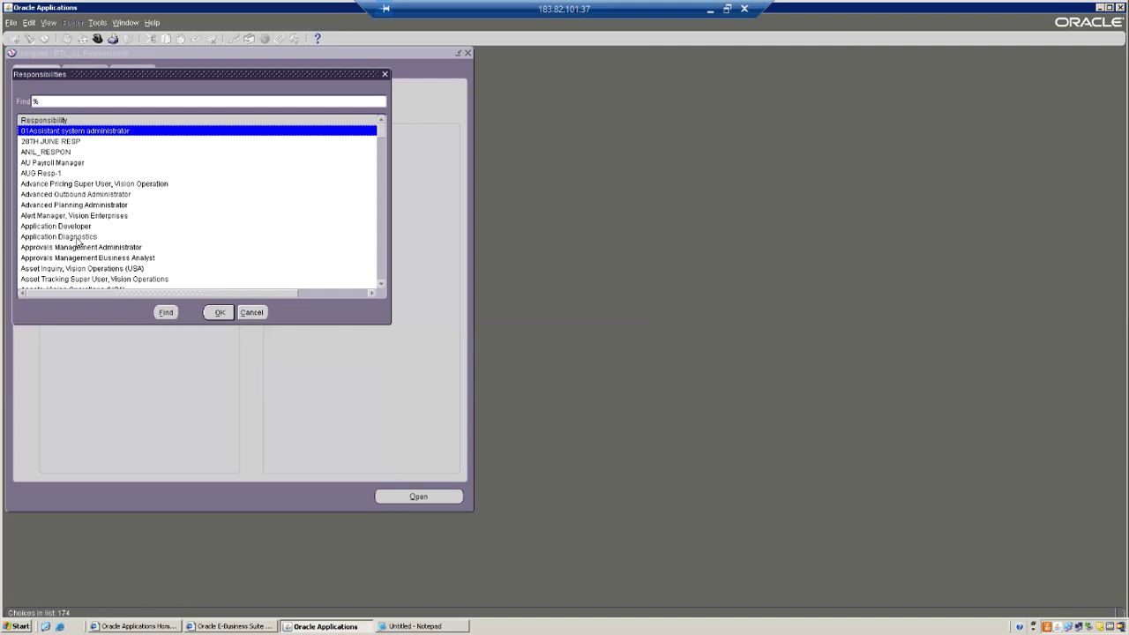
{"action": "left_click", "coordinate": [84, 228]}
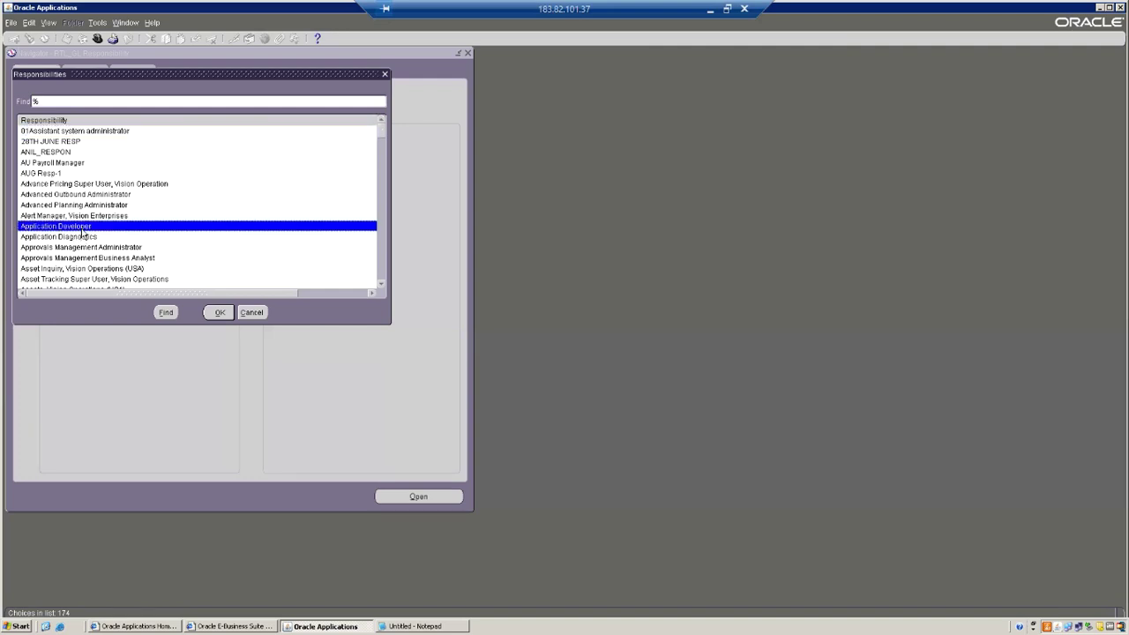
{"action": "left_click", "coordinate": [218, 313]}
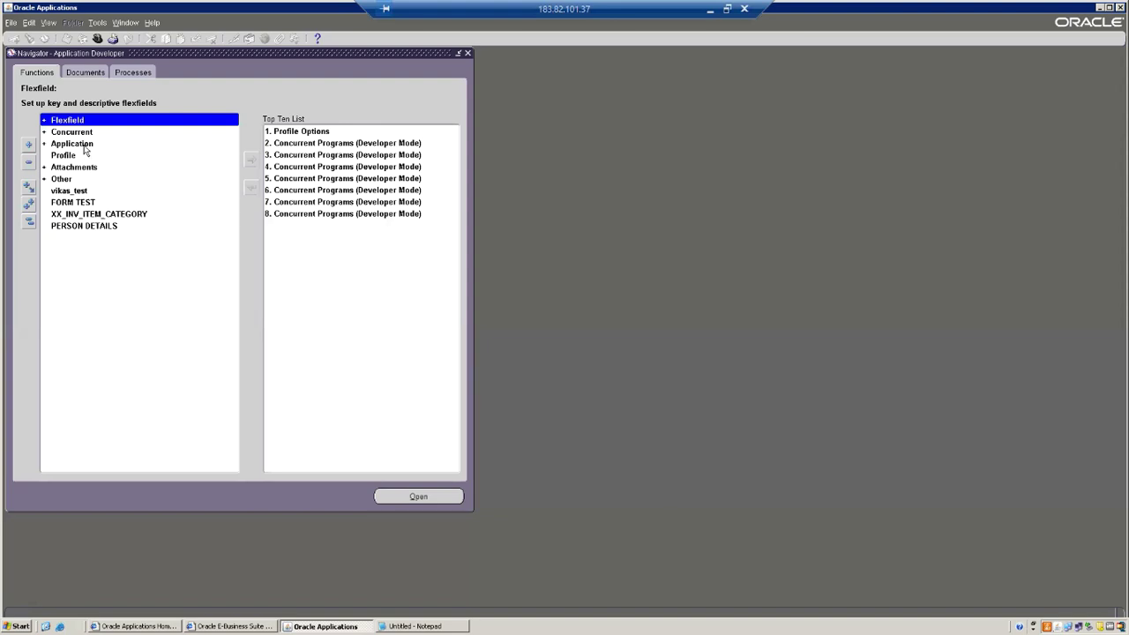
- Open the Menus form under Application and query the GL_SUPERUSER menu
{"action": "double_click", "coordinate": [85, 145]}
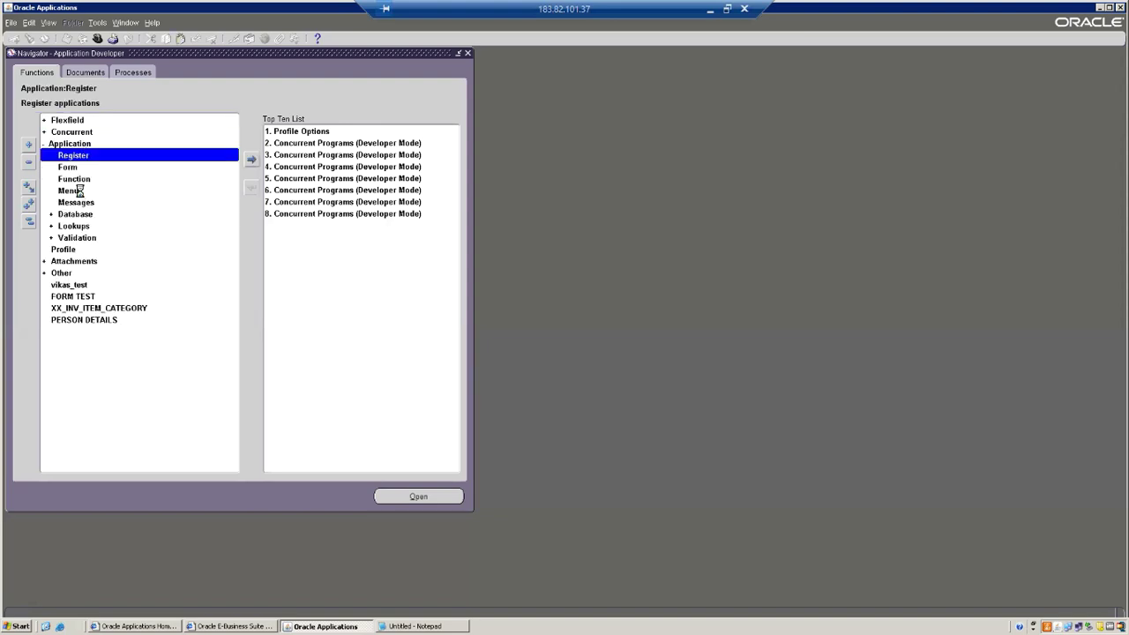
{"action": "double_click", "coordinate": [80, 191]}
{"action": "left_click", "coordinate": [48, 22]}
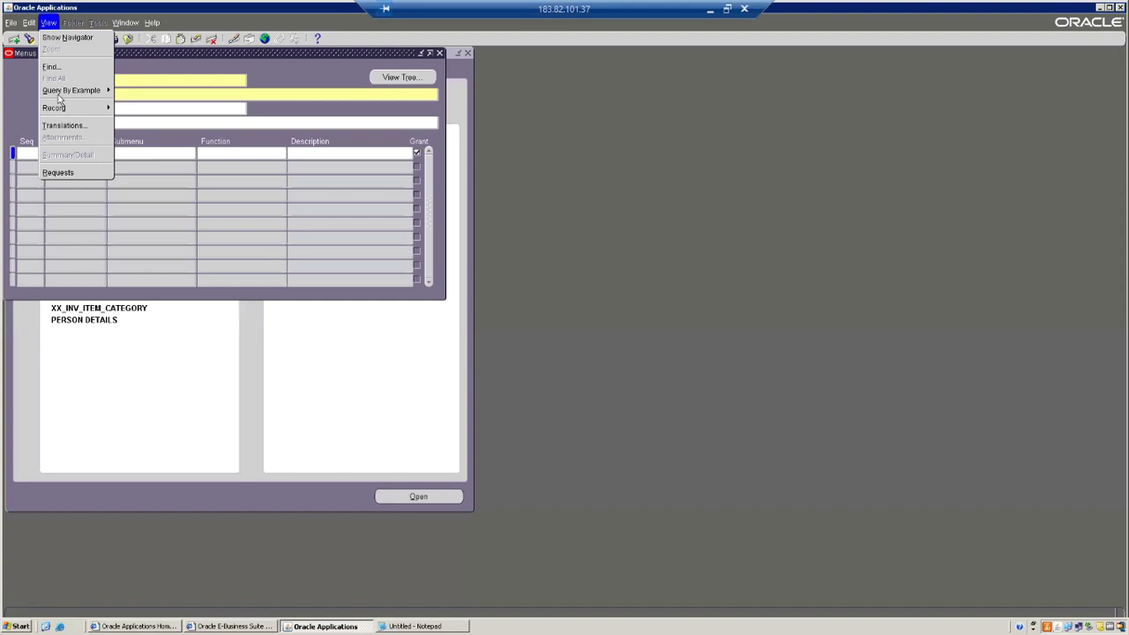
{"action": "left_click", "coordinate": [142, 86]}
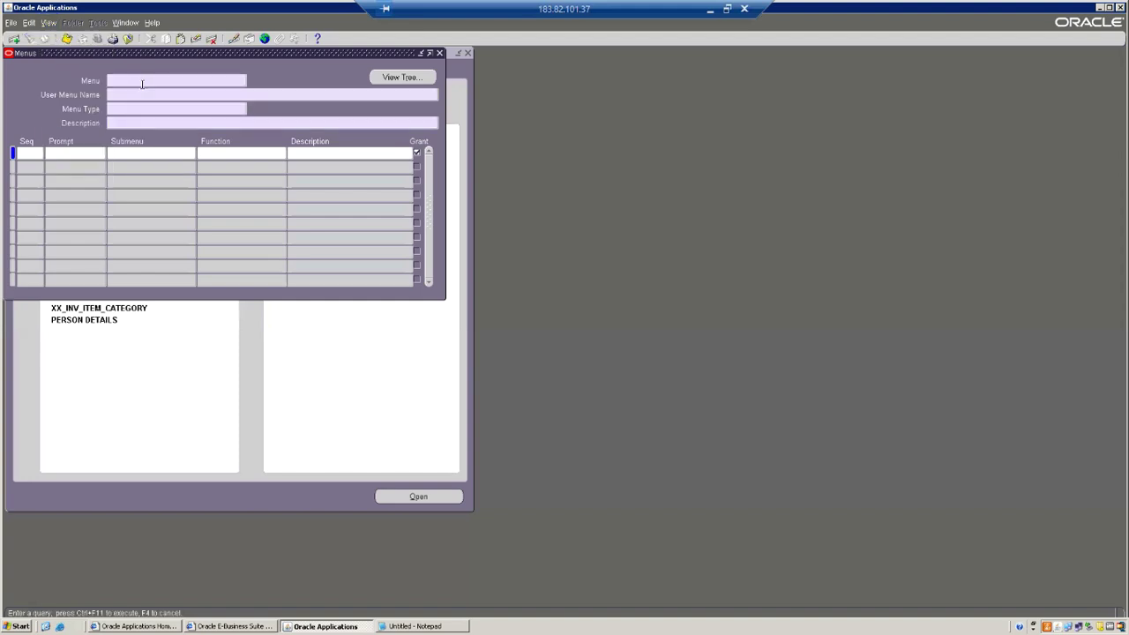
{"action": "key", "text": "ctrl+v"}
{"action": "left_click", "coordinate": [49, 22]}
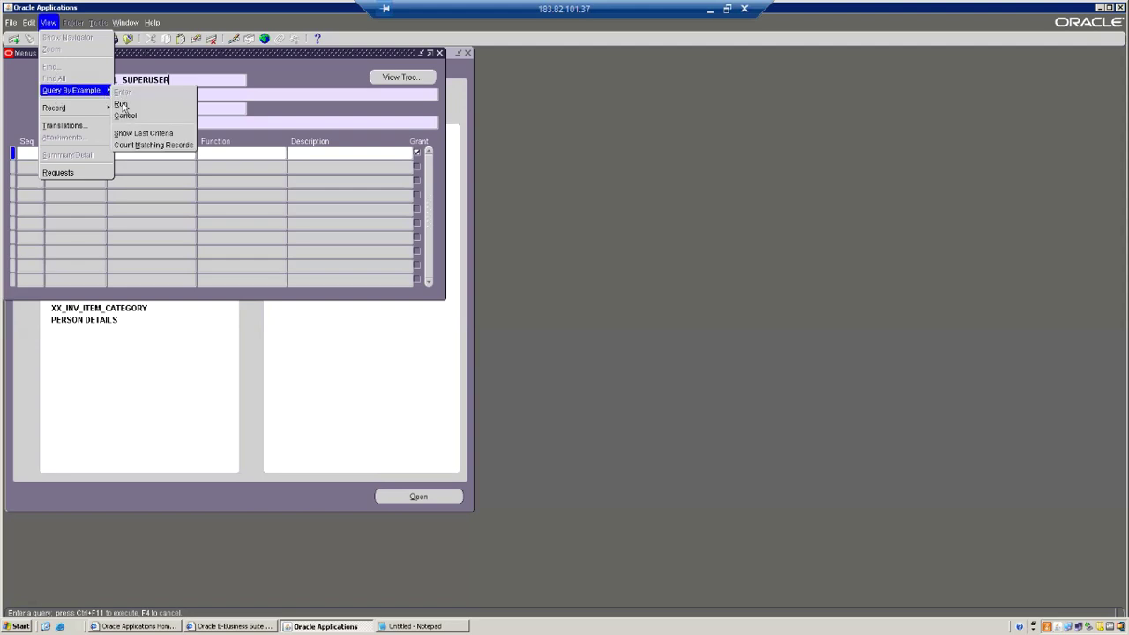
{"action": "left_click", "coordinate": [124, 103]}
- Try removing the Setup entry from the GL_SUPERUSER menu and close the form without saving
{"action": "left_click", "coordinate": [62, 237]}
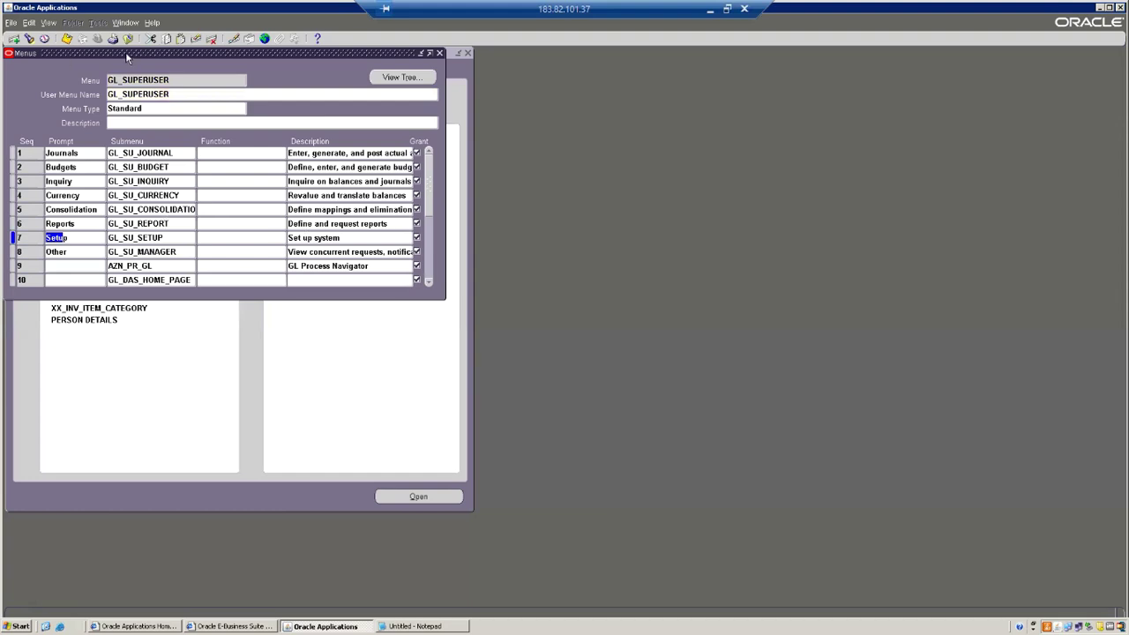
{"action": "key", "text": "ctrl+Up"}
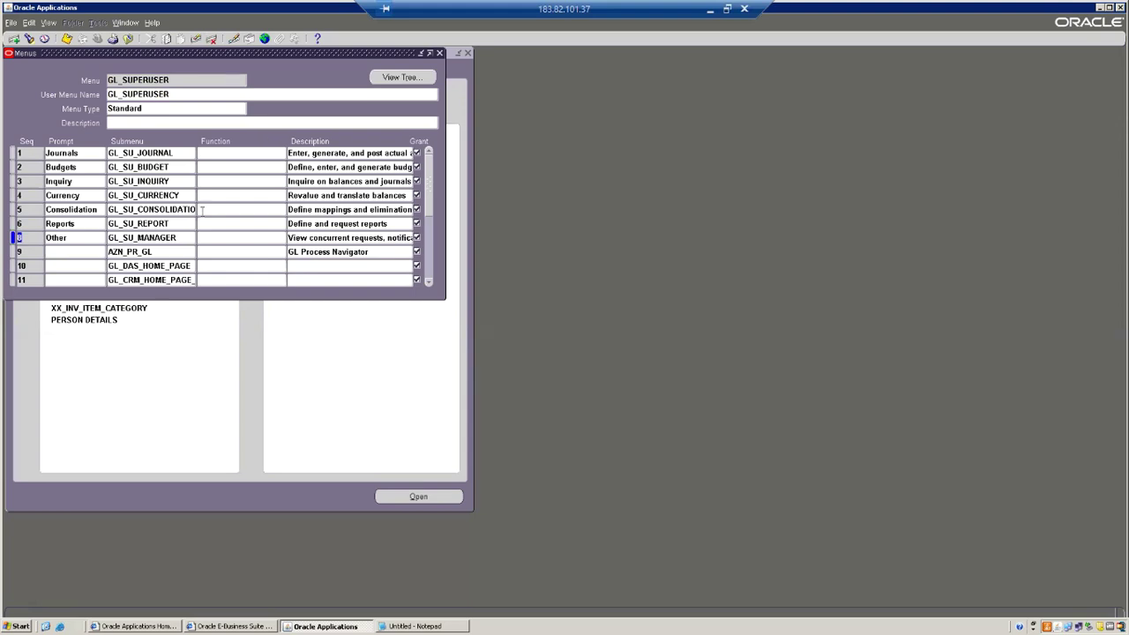
{"action": "left_click_drag", "start_coordinate": [31, 56], "coordinate": [75, 144]}
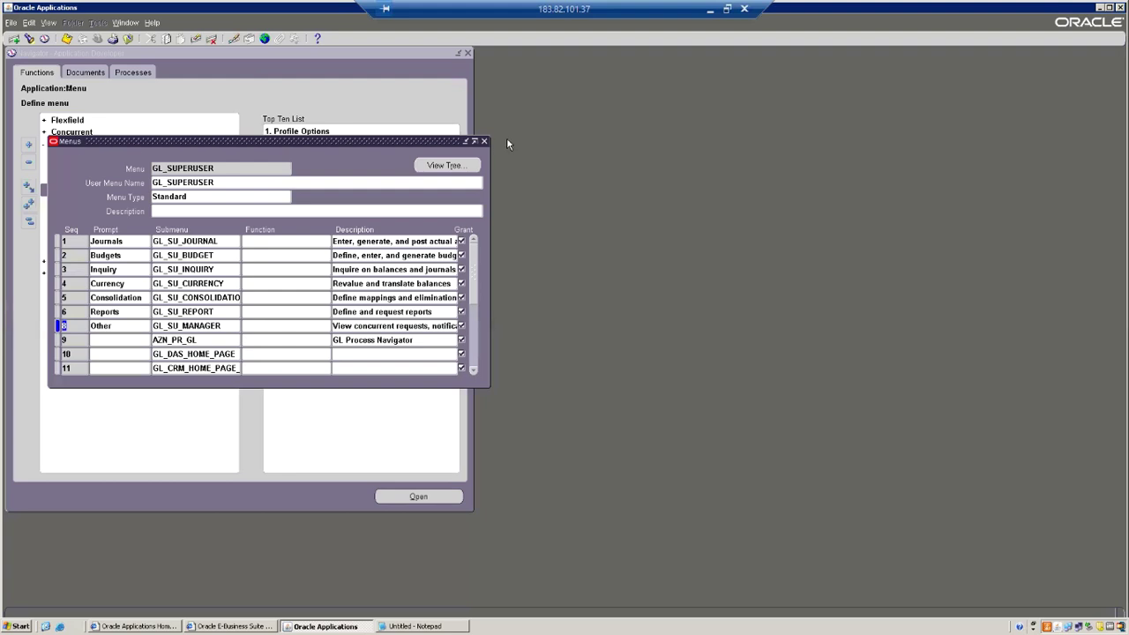
{"action": "double_click", "coordinate": [232, 182]}
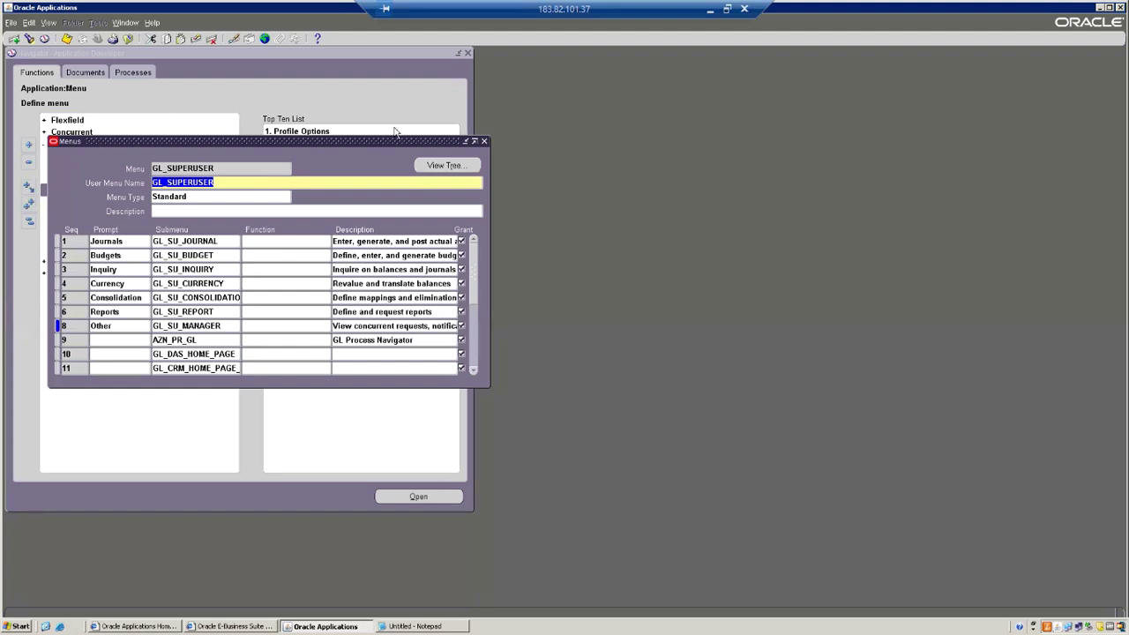
{"action": "left_click", "coordinate": [483, 142]}
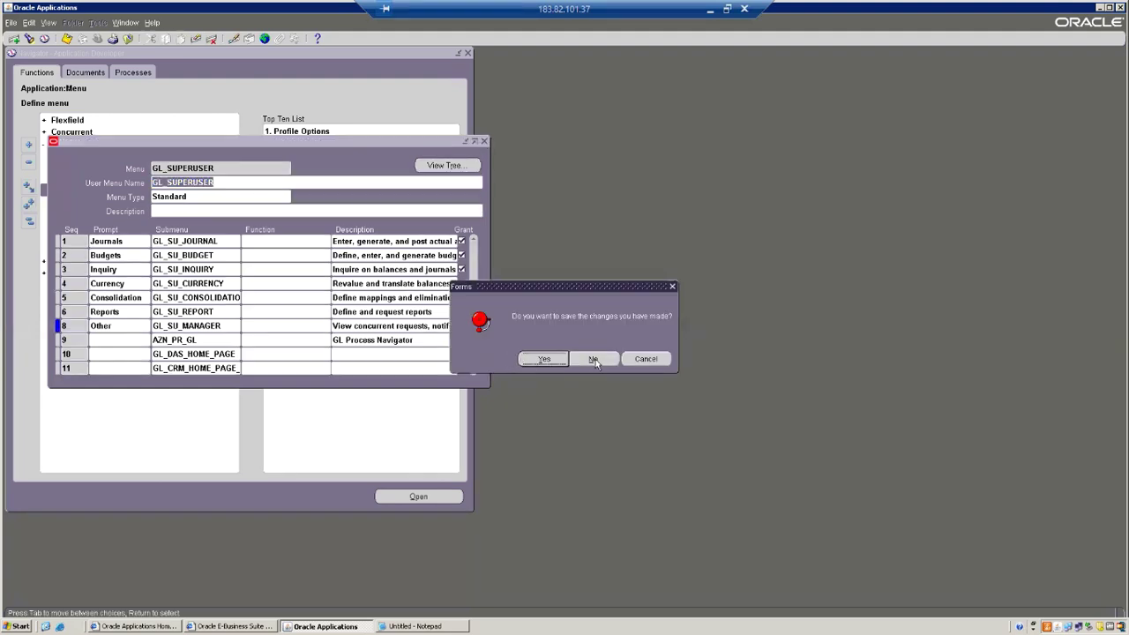
{"action": "left_click", "coordinate": [591, 360]}
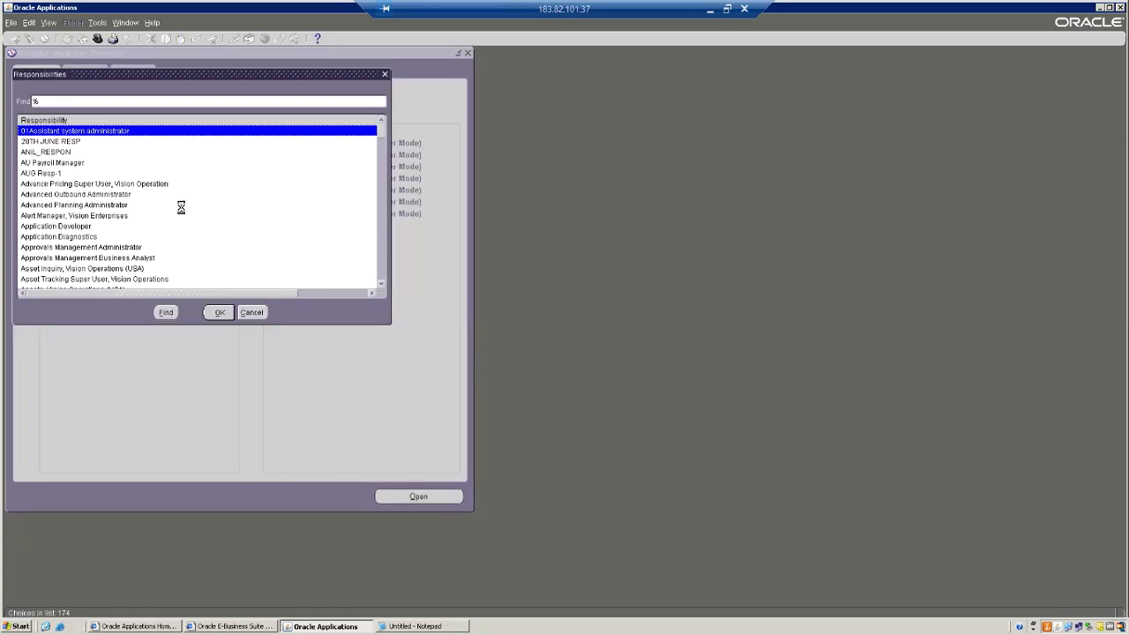
- Switch the session to the General Ledger, Vision Operations (USA) responsibility to view its functions
{"action": "type", "text": "g"}
{"action": "key", "text": "Down"}
{"action": "key", "text": "Down"}
{"action": "key", "text": "Down"}
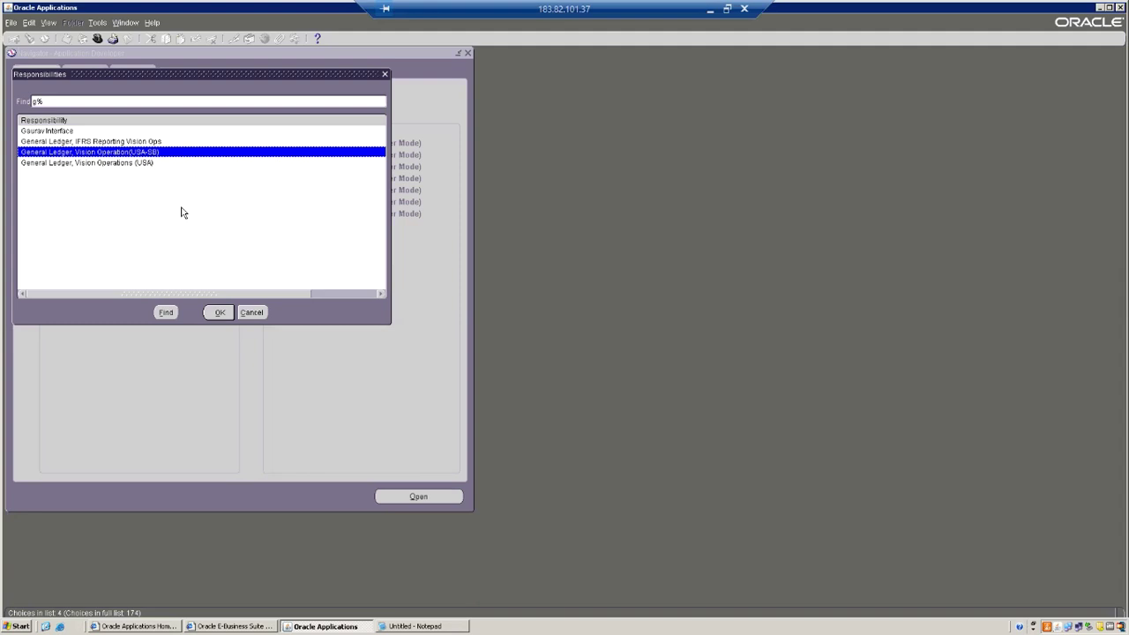
{"action": "key", "text": "Return"}
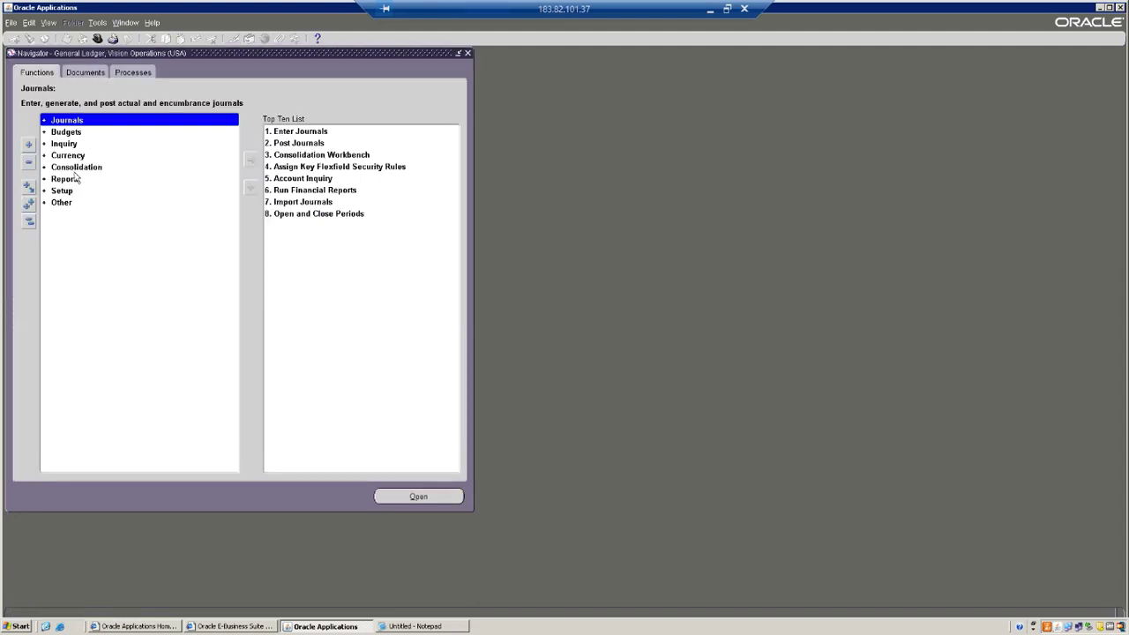
- Switch the session to RTL_GL Responsibility and select its Setup function
{"action": "left_click", "coordinate": [97, 38]}
{"action": "type", "text": "RTL_%"}
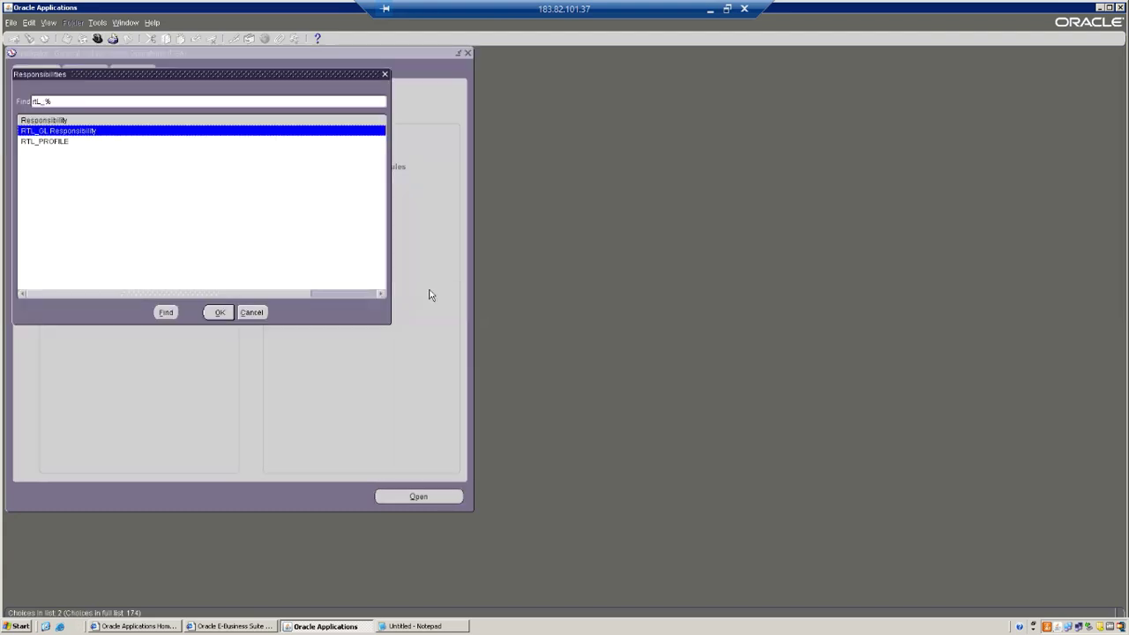
{"action": "left_click", "coordinate": [209, 315]}
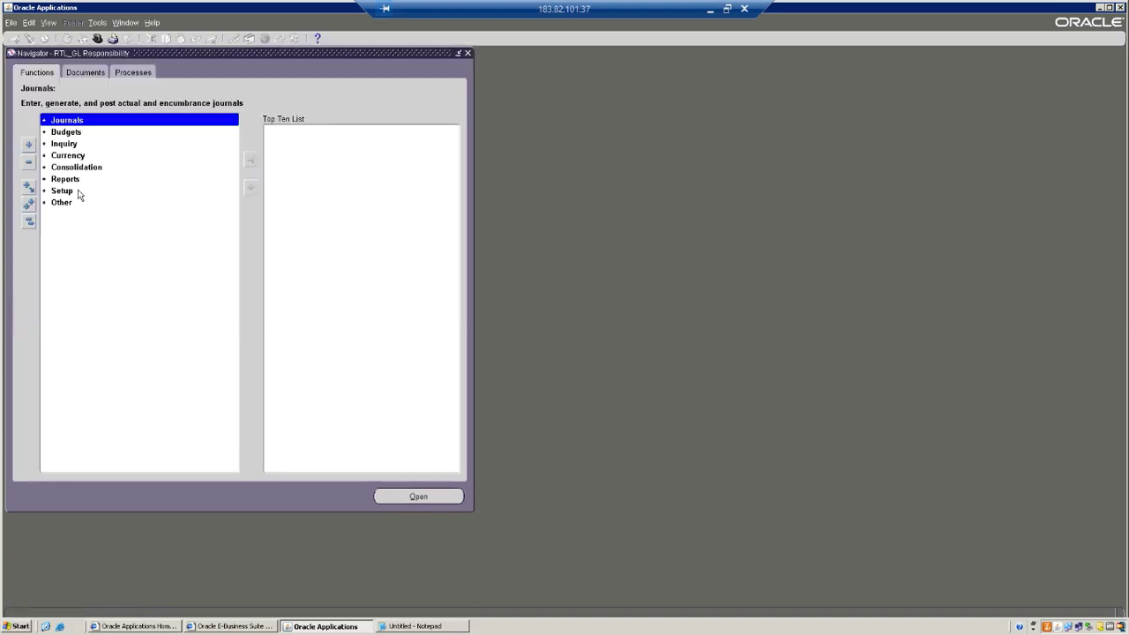
{"action": "left_click", "coordinate": [63, 190]}
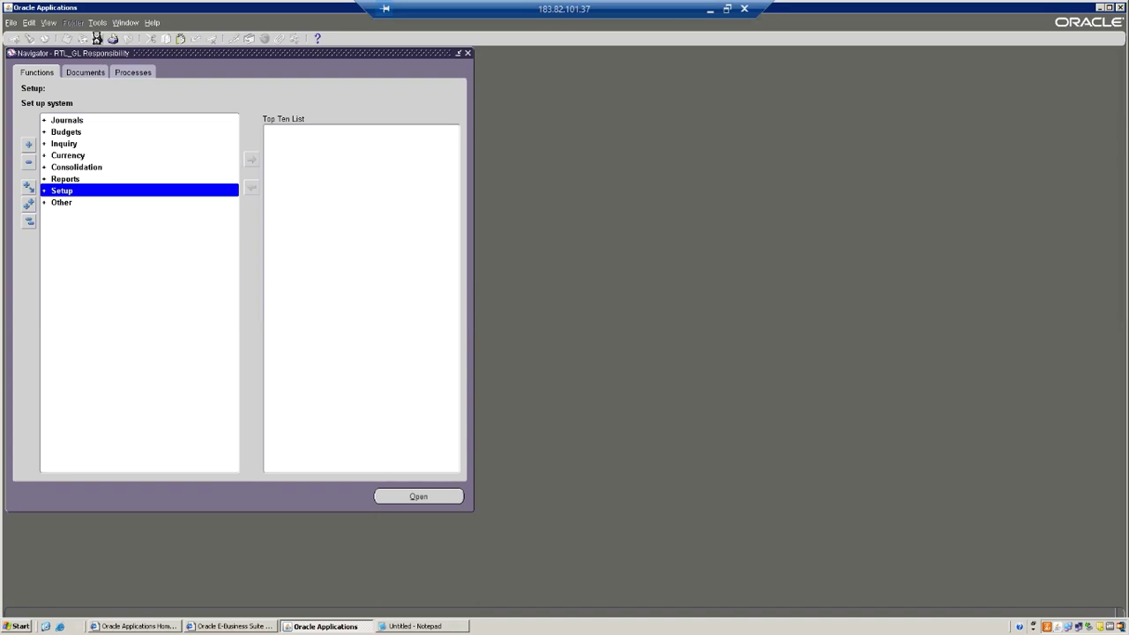
- Switch the session to the System Administrator responsibility
{"action": "left_click", "coordinate": [97, 39]}
{"action": "type", "text": "system Administrat%"}
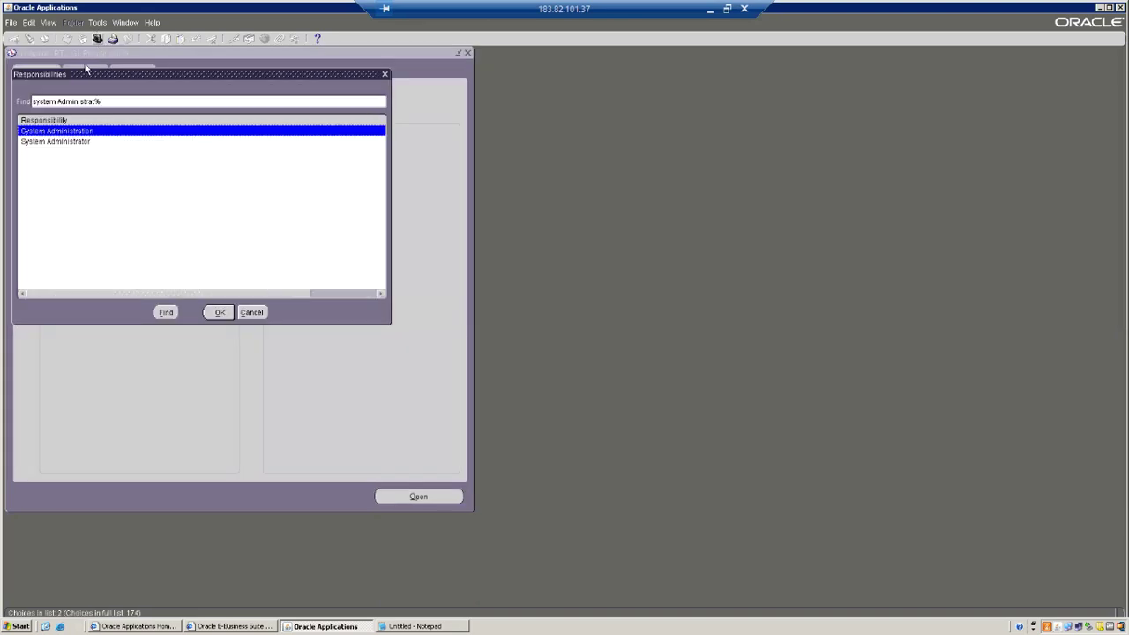
{"action": "double_click", "coordinate": [49, 143]}
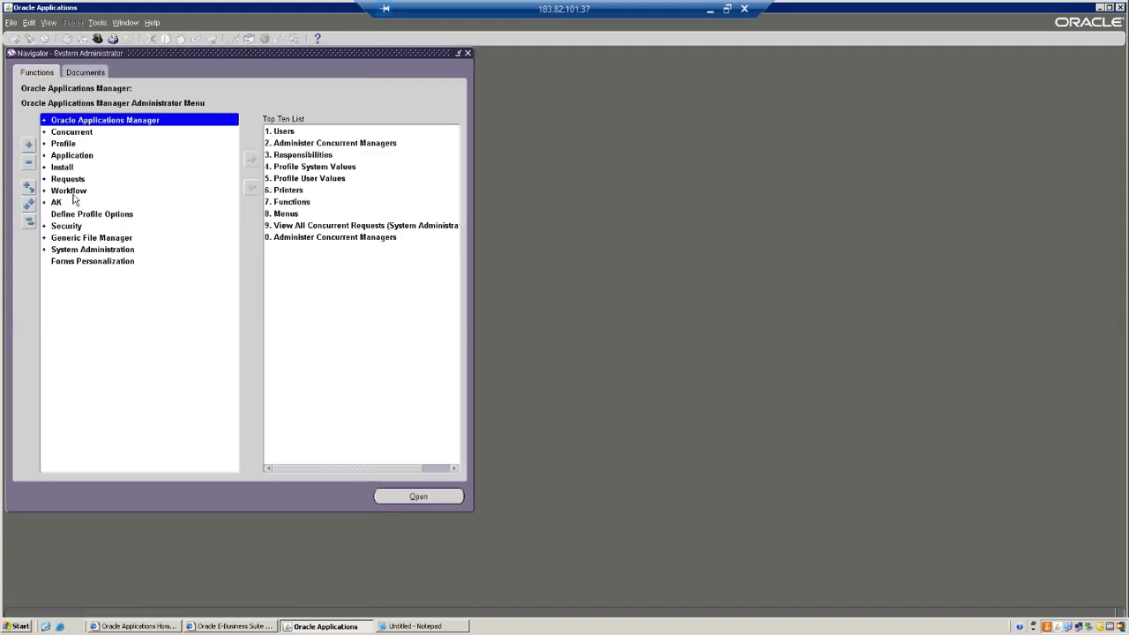
- Open the form for defining responsibilities under Security
{"action": "double_click", "coordinate": [78, 227]}
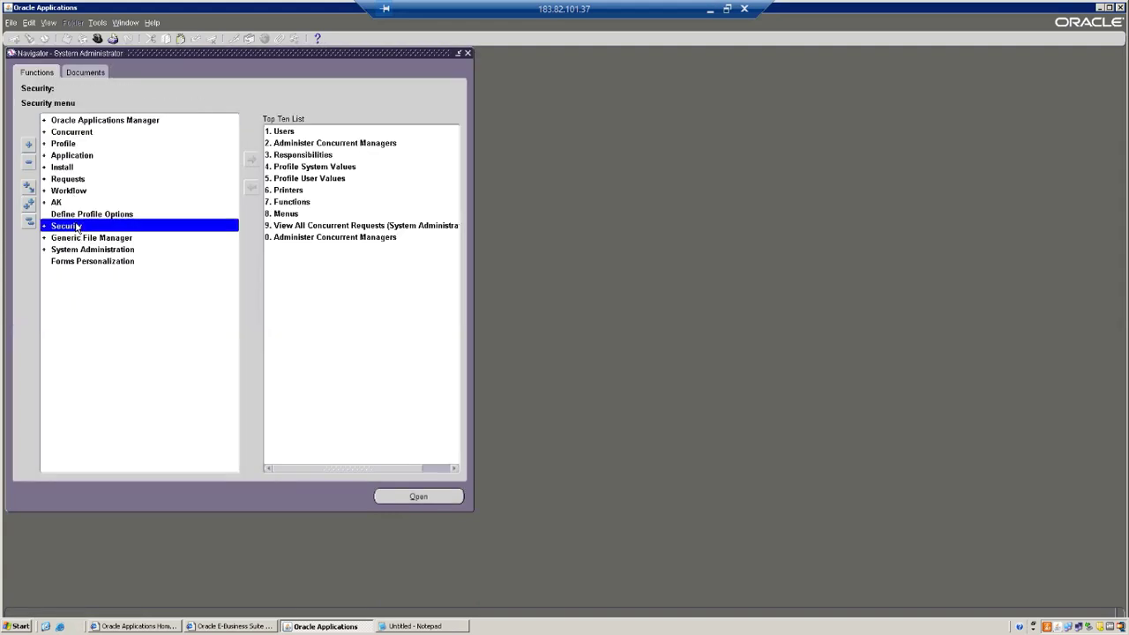
{"action": "left_click", "coordinate": [80, 251]}
{"action": "double_click", "coordinate": [80, 251]}
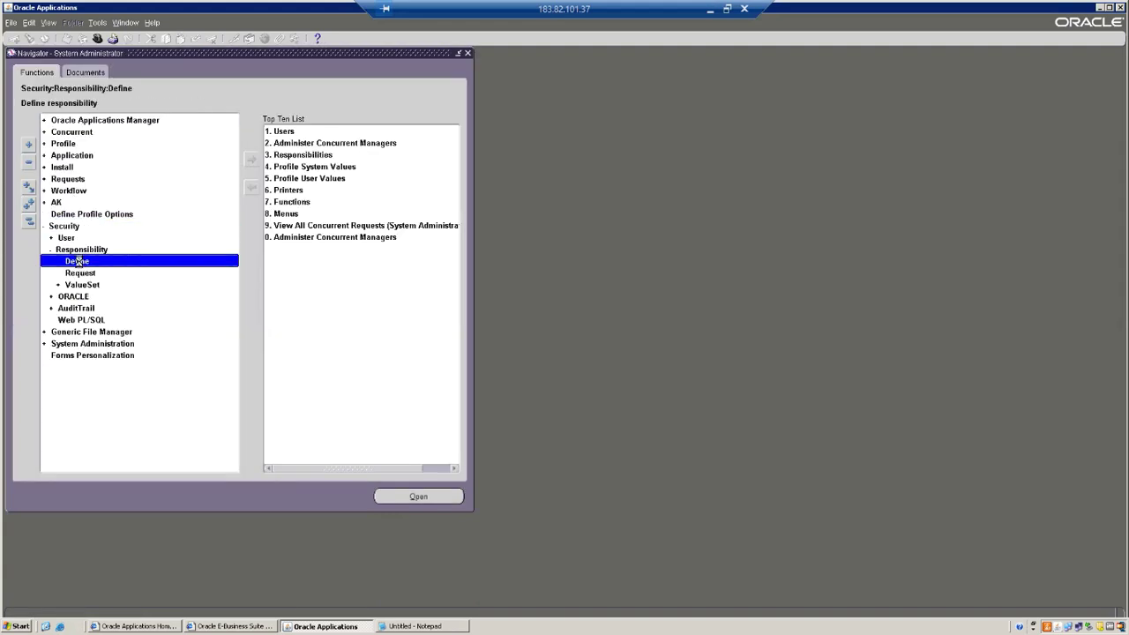
{"action": "double_click", "coordinate": [79, 262]}
- Query the responsibilities by the name RTL% to retrieve RTL_GL Responsibility
{"action": "left_click", "coordinate": [48, 22]}
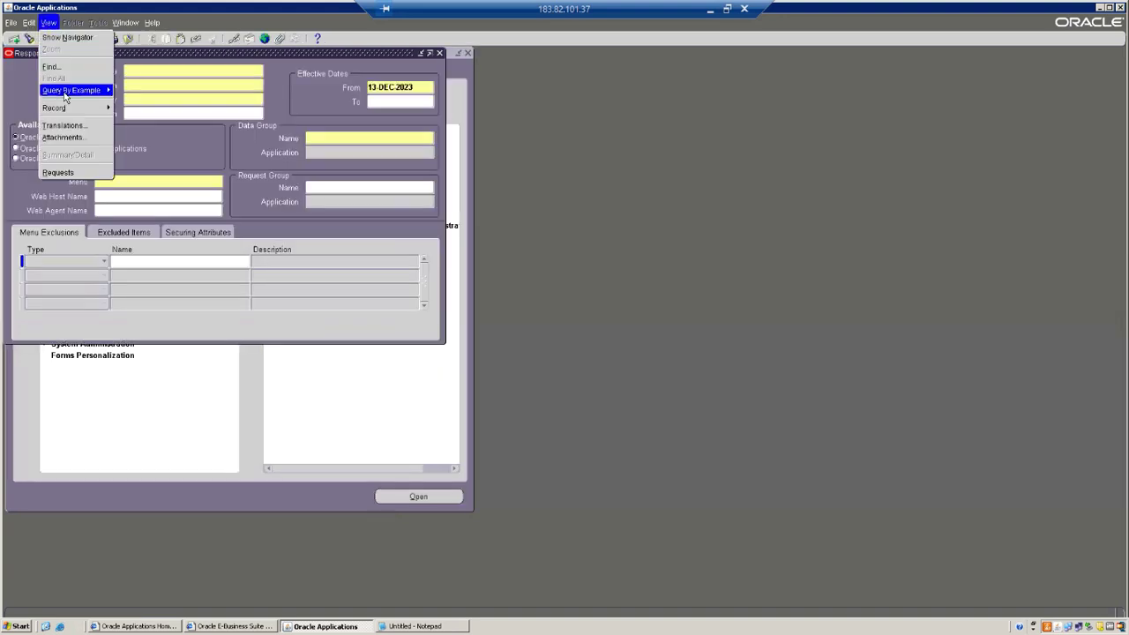
{"action": "mouse_move", "coordinate": [75, 90]}
{"action": "left_click", "coordinate": [165, 95]}
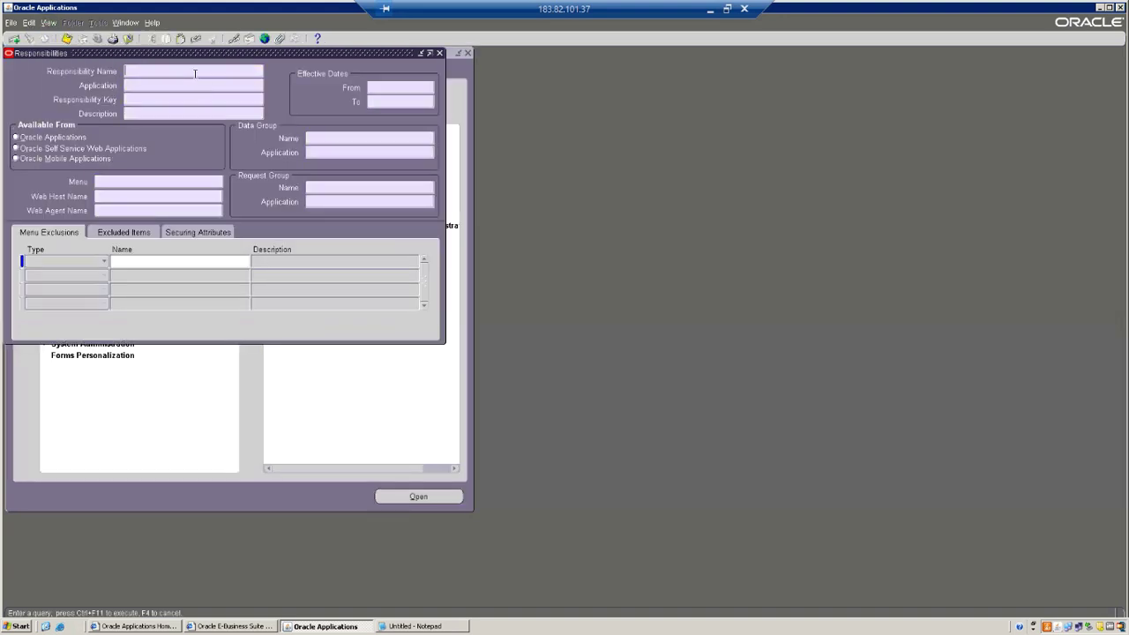
{"action": "type", "text": "RTL%"}
{"action": "left_click", "coordinate": [48, 22]}
{"action": "mouse_move", "coordinate": [62, 90]}
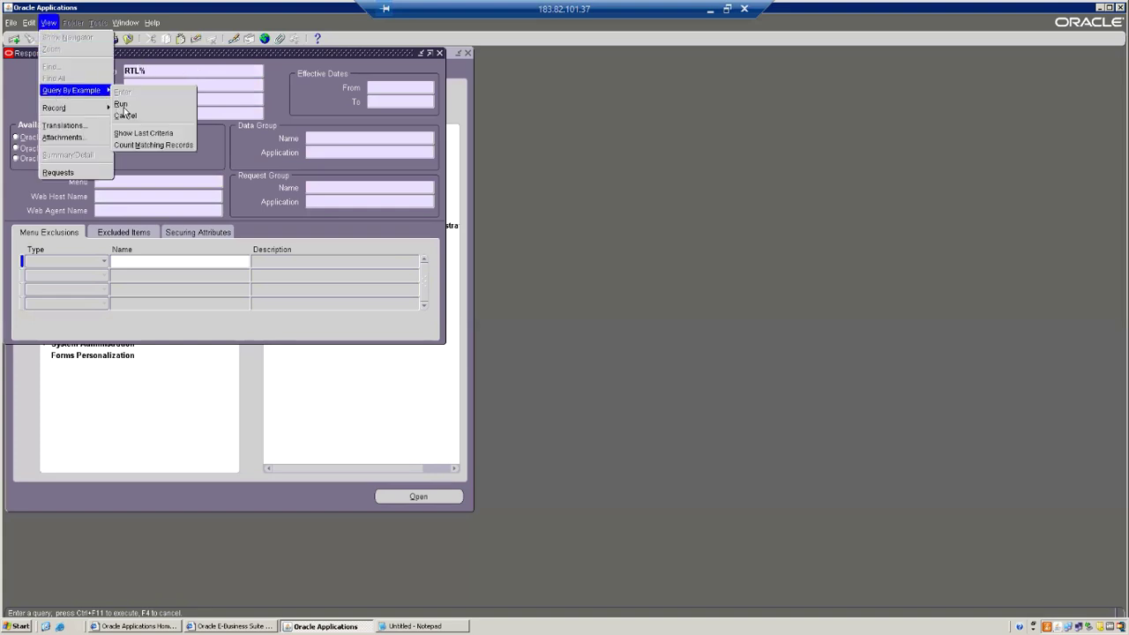
{"action": "left_click", "coordinate": [136, 103]}
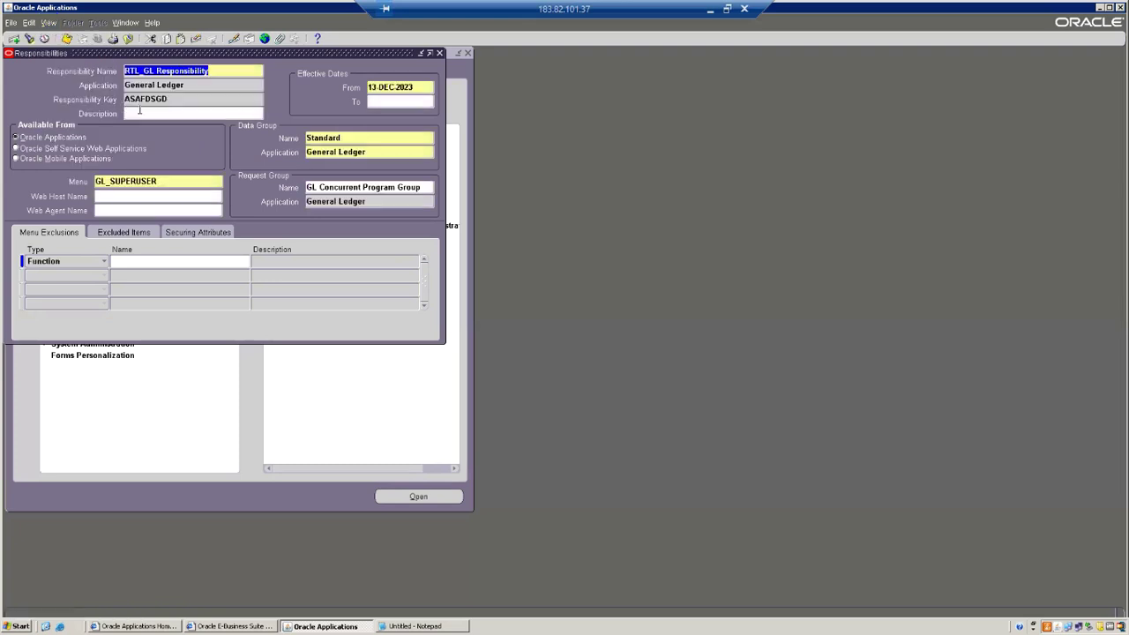
- Try to find a menu to exclude from RTL_GL Responsibility by listing menus whose names begin with s
{"action": "left_click", "coordinate": [162, 181]}
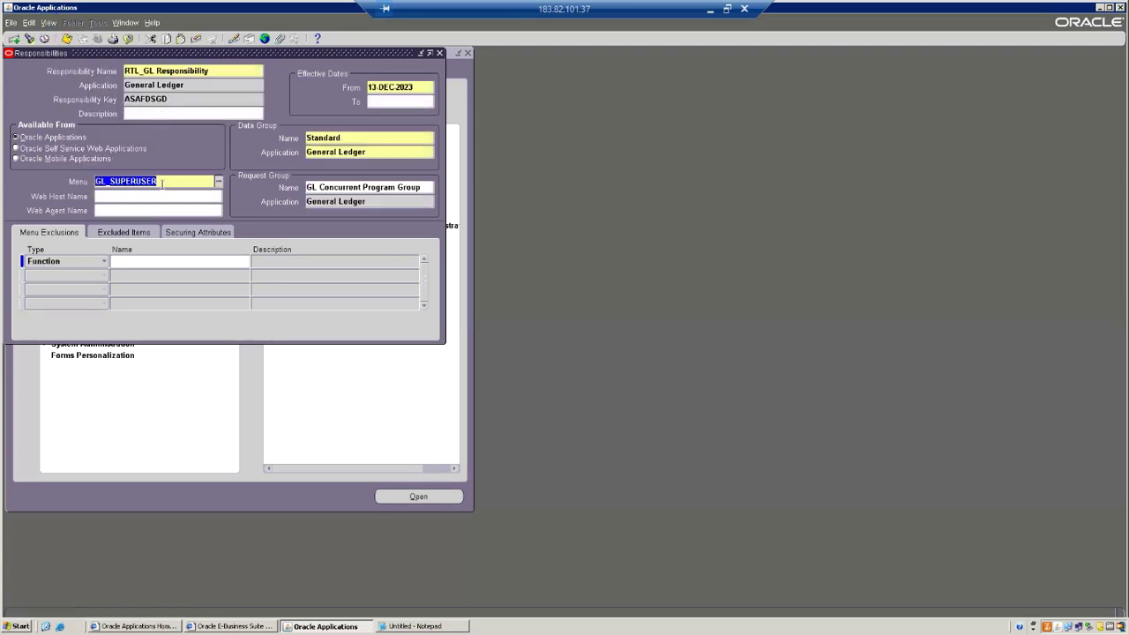
{"action": "left_click", "coordinate": [31, 234]}
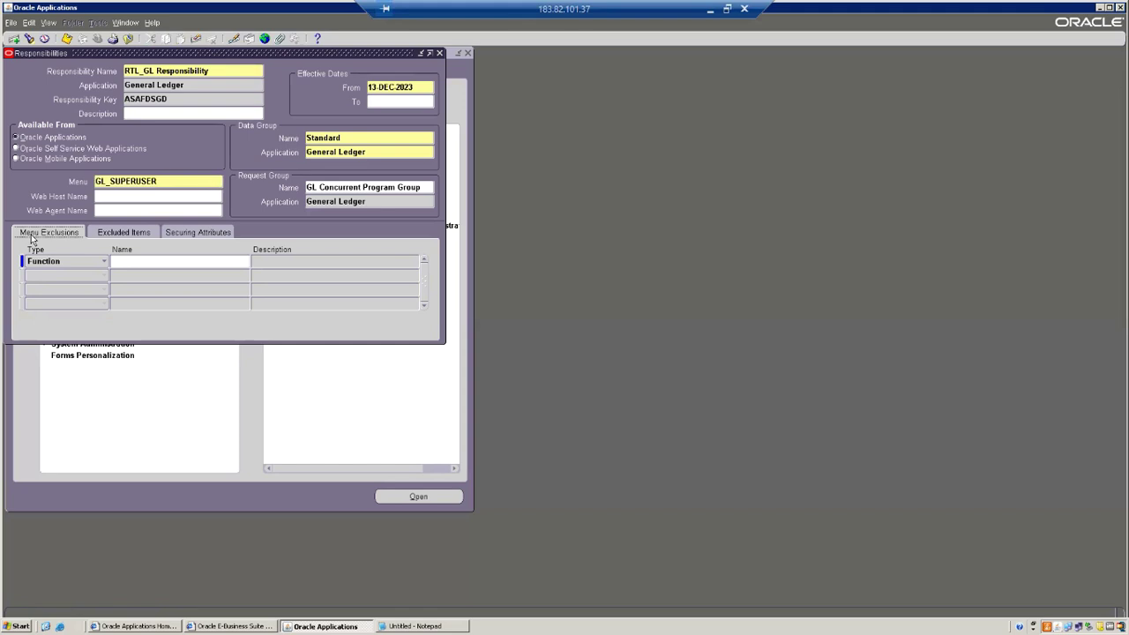
{"action": "left_click", "coordinate": [163, 182]}
{"action": "left_click", "coordinate": [67, 236]}
{"action": "left_click", "coordinate": [105, 263]}
{"action": "left_click", "coordinate": [80, 276]}
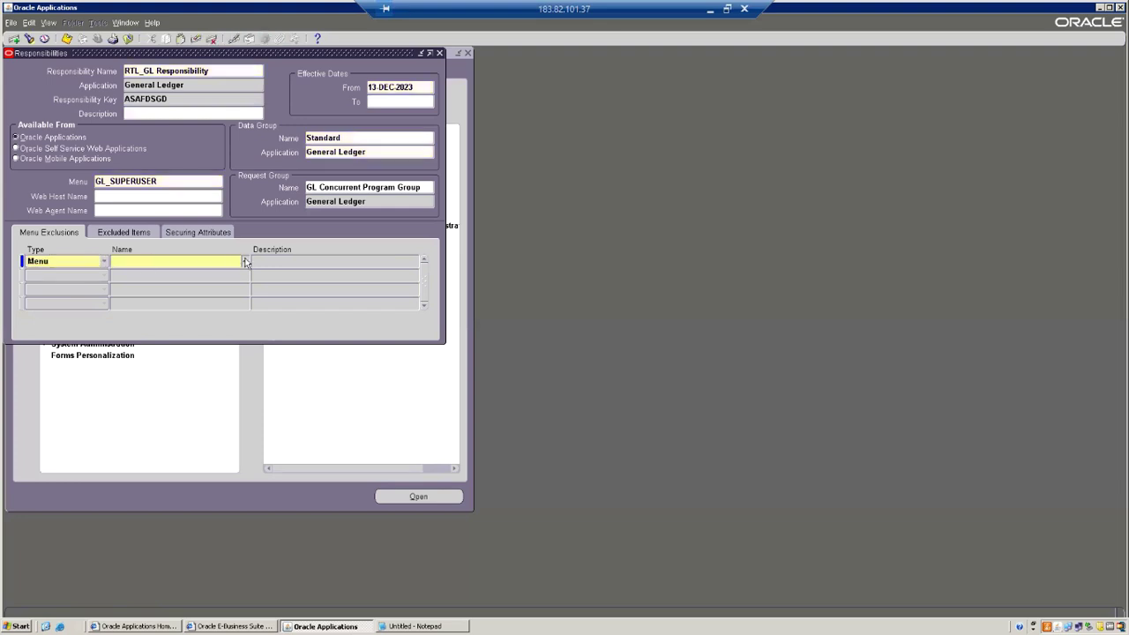
{"action": "left_click", "coordinate": [245, 261]}
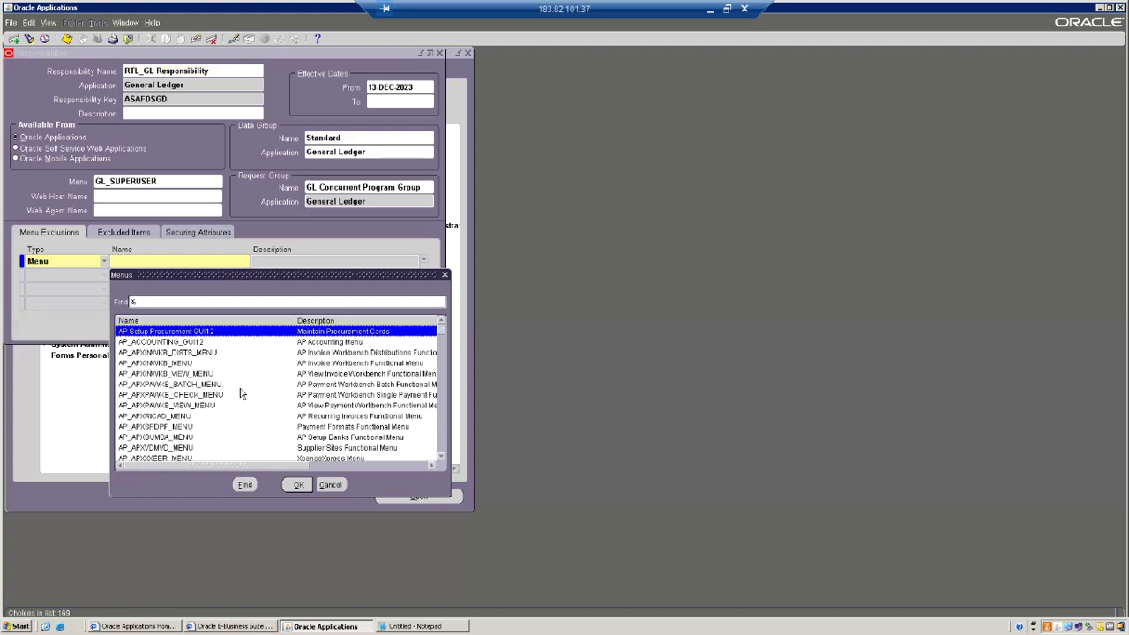
{"action": "type", "text": "s"}
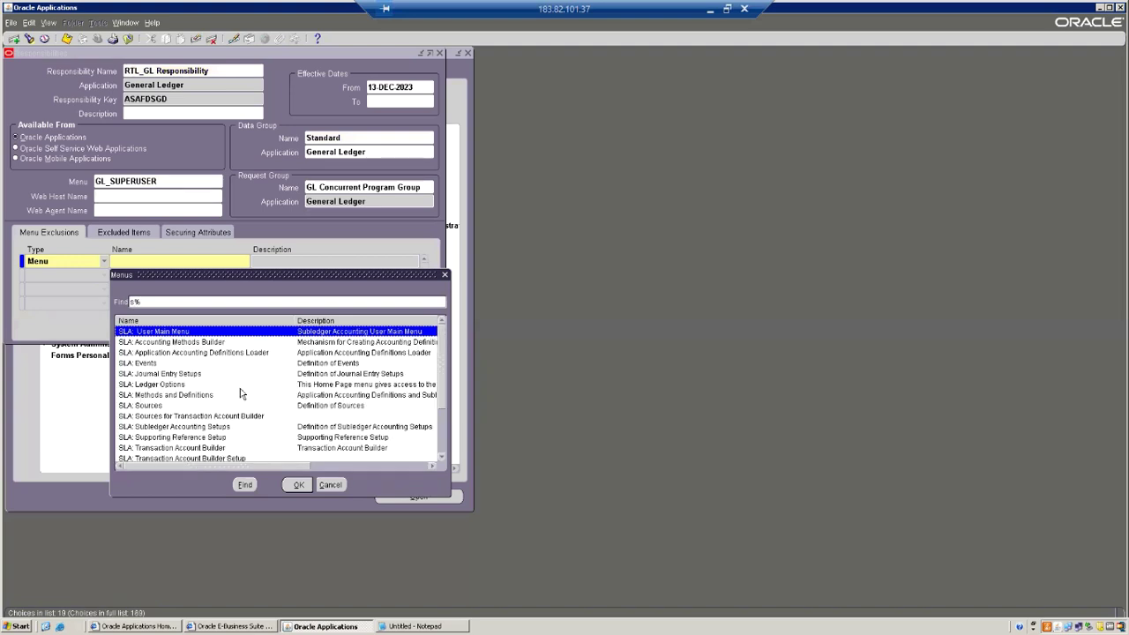
{"action": "left_click_drag", "start_coordinate": [443, 399], "coordinate": [444, 453]}
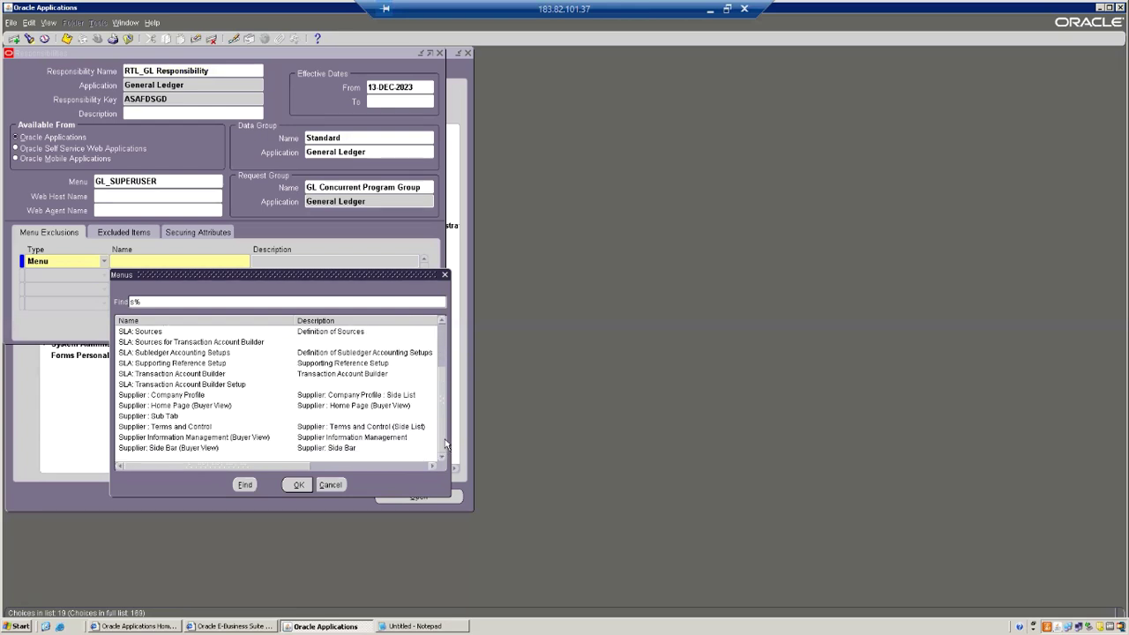
{"action": "left_click_drag", "start_coordinate": [445, 444], "coordinate": [447, 394]}
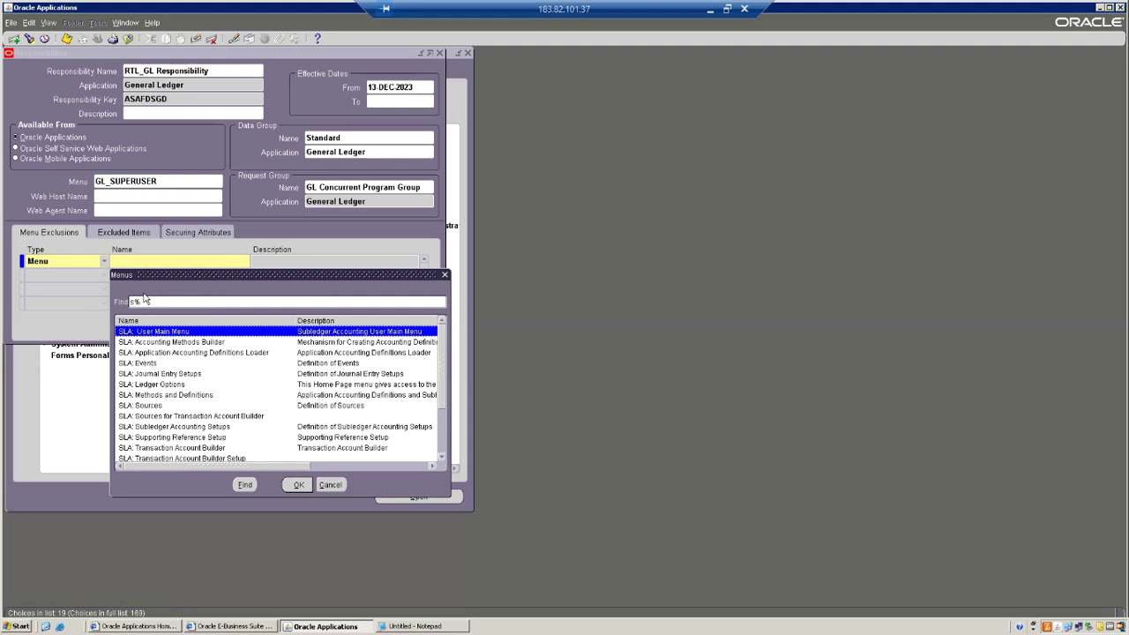
{"action": "left_click", "coordinate": [331, 485]}
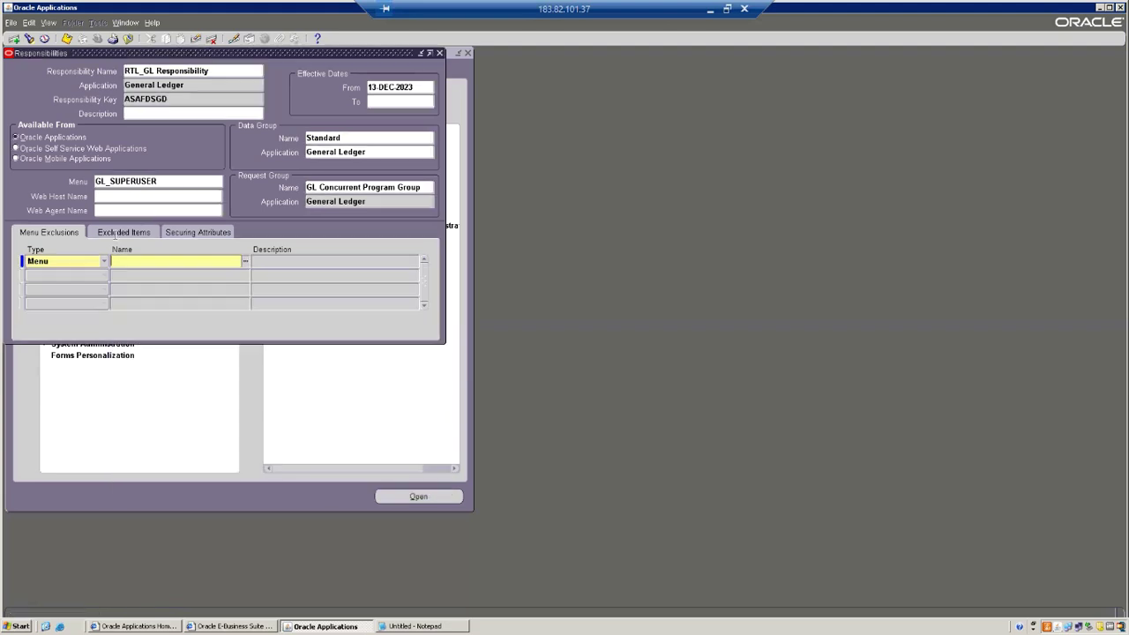
- Try to find a function exclusion instead by searching the available functions for %Setup%
{"action": "left_click", "coordinate": [104, 261]}
{"action": "left_click", "coordinate": [85, 252]}
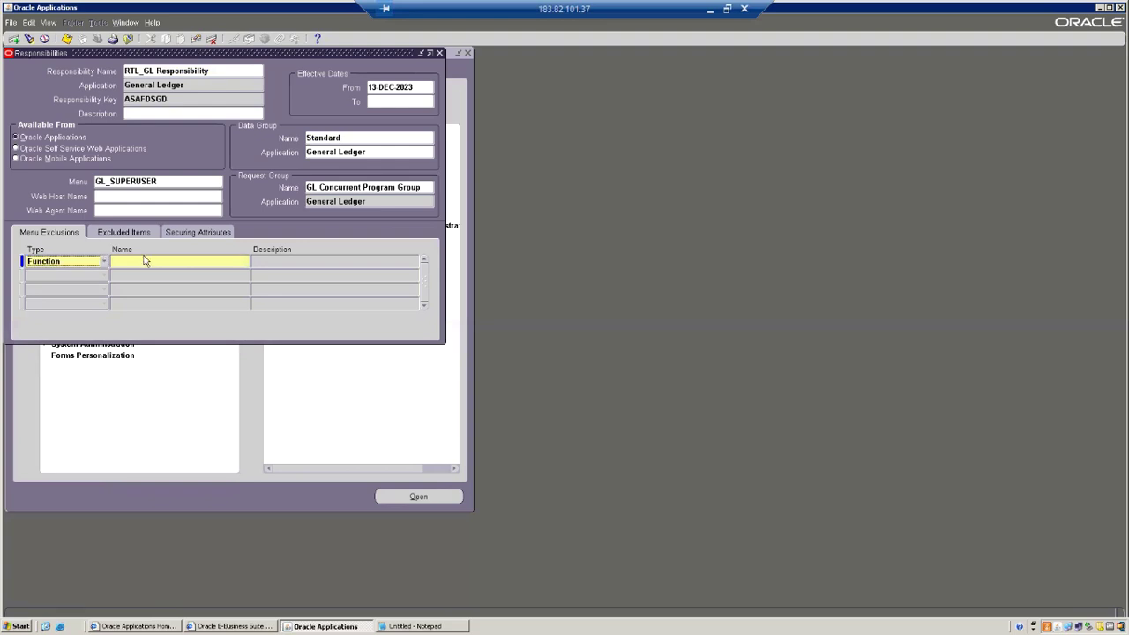
{"action": "left_click", "coordinate": [146, 261]}
{"action": "key", "text": "ctrl+l"}
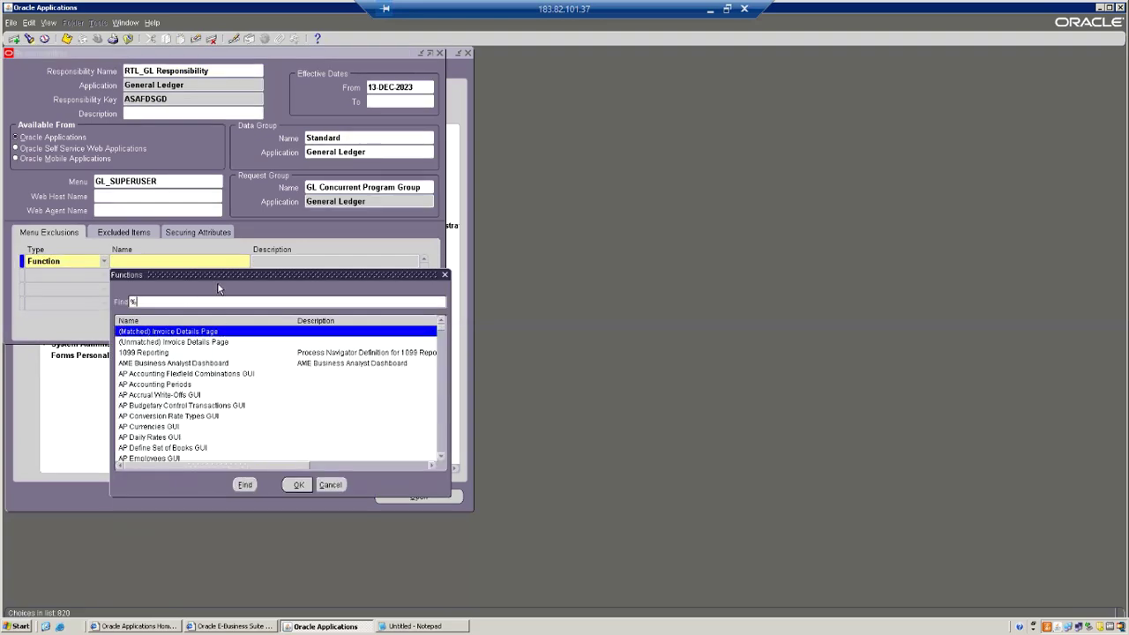
{"action": "type", "text": "Setup%"}
{"action": "key", "text": "Return"}
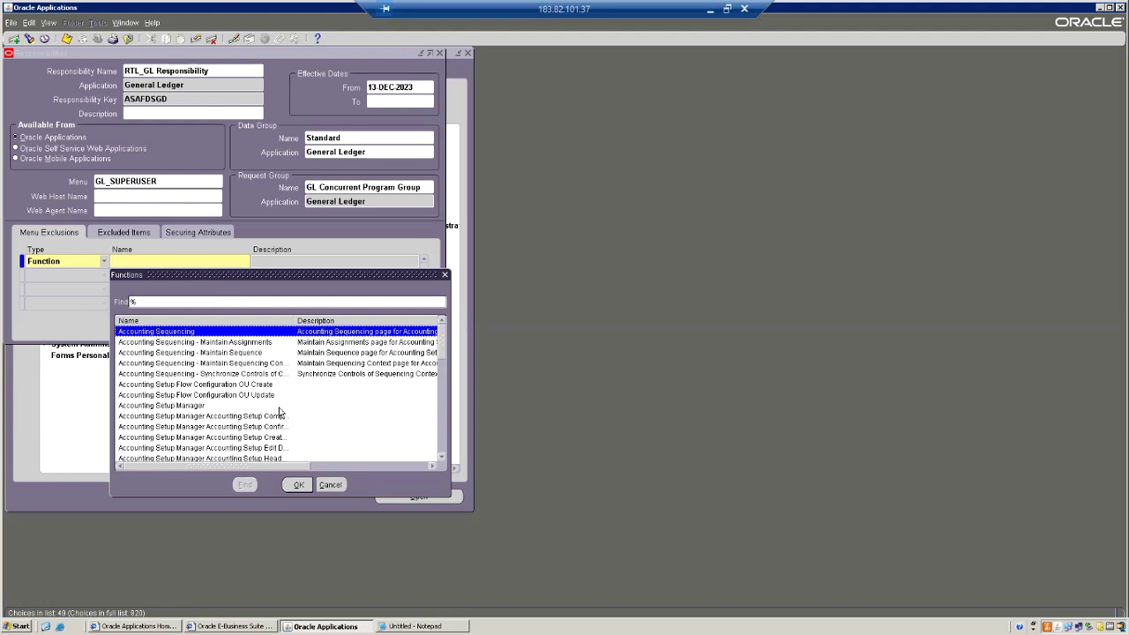
{"action": "left_click", "coordinate": [250, 407]}
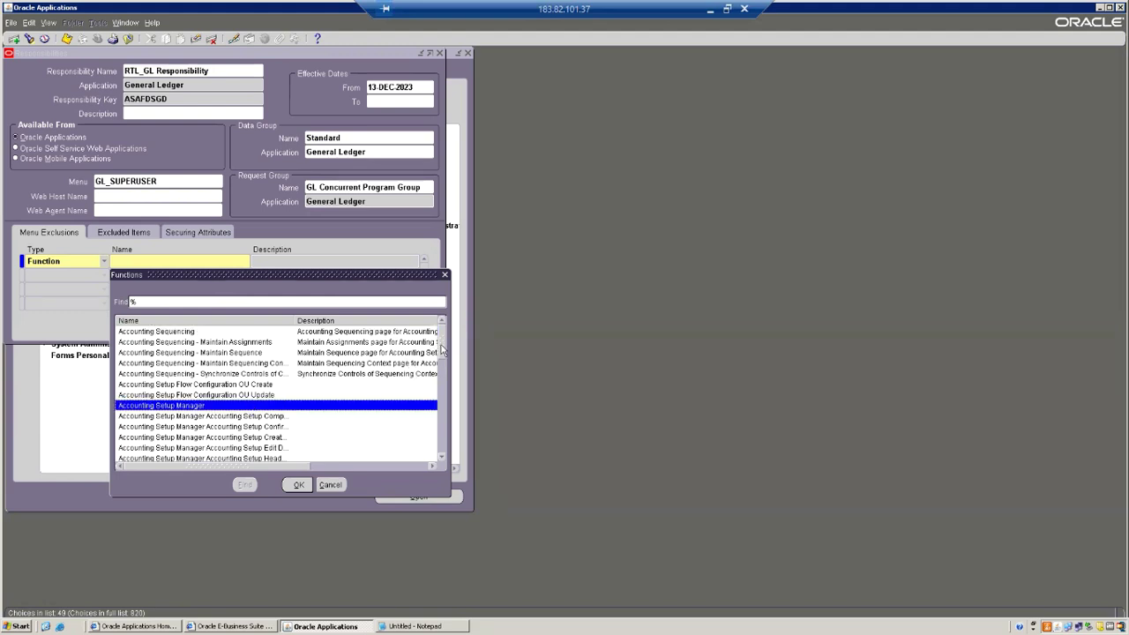
{"action": "left_click", "coordinate": [447, 380]}
{"action": "scroll", "coordinate": [447, 380], "scroll_direction": "down", "scroll_amount": 1}
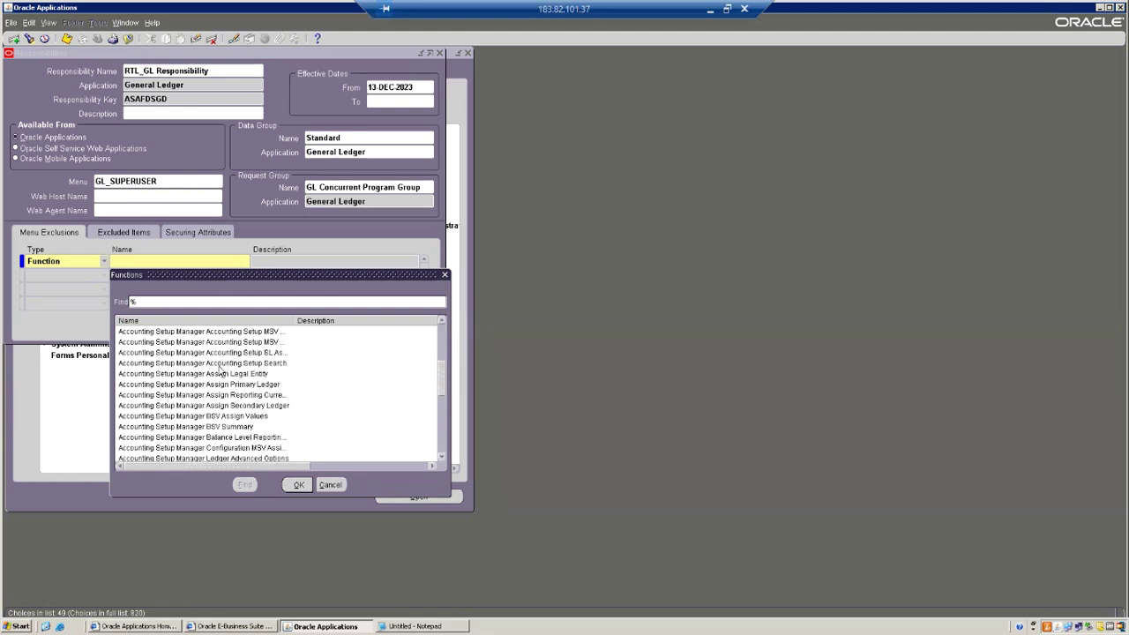
{"action": "left_click", "coordinate": [298, 484]}
- Add a Menu-type exclusion for GL_SU_SETUP, found with the search %Setup%, and save the responsibility
{"action": "left_click", "coordinate": [103, 262]}
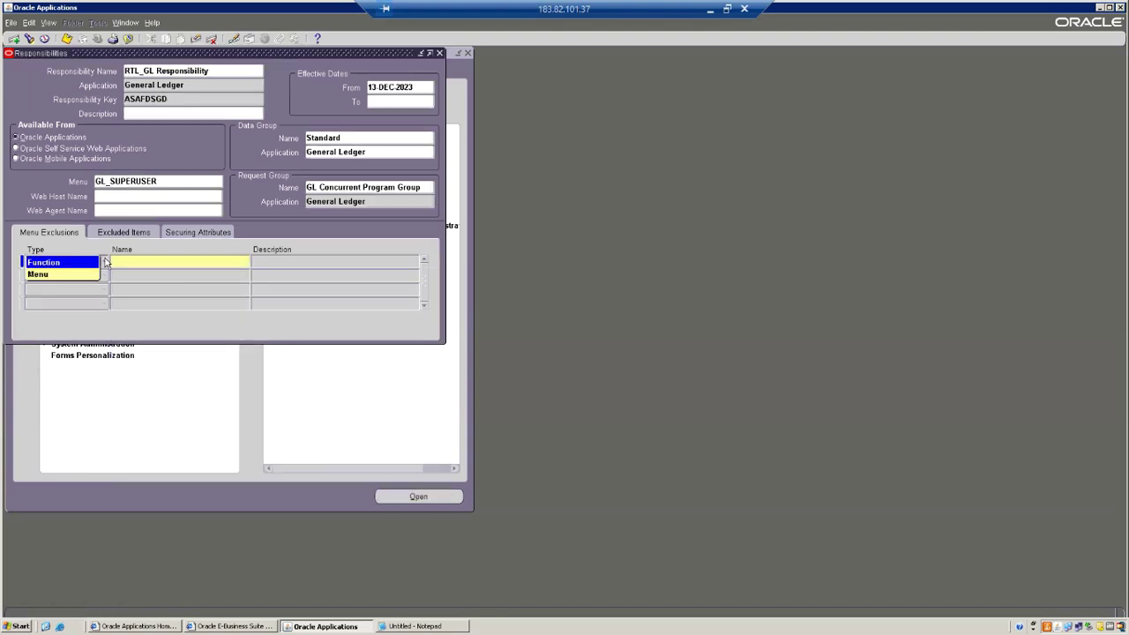
{"action": "left_click", "coordinate": [85, 274]}
{"action": "left_click", "coordinate": [238, 261]}
{"action": "left_click", "coordinate": [246, 261]}
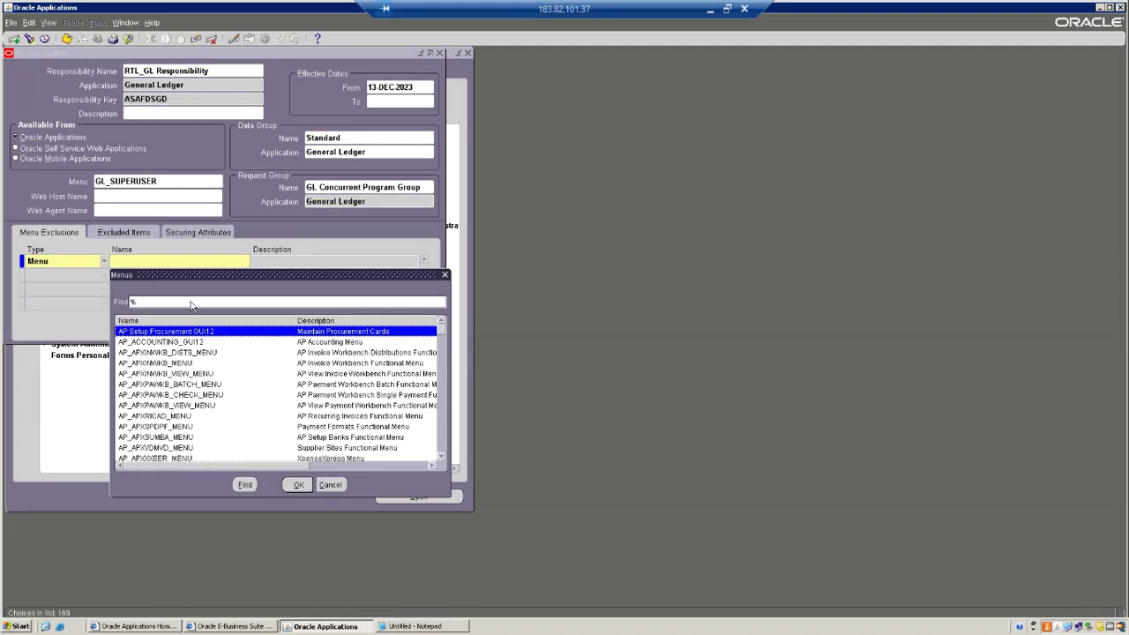
{"action": "type", "text": "Setup%"}
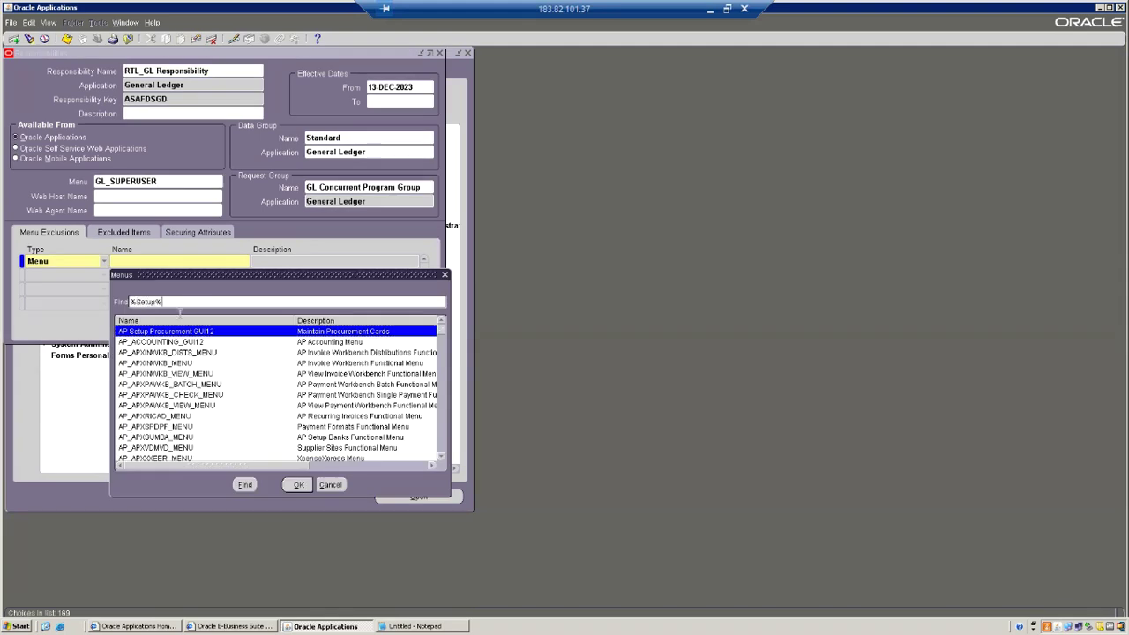
{"action": "key", "text": "Return"}
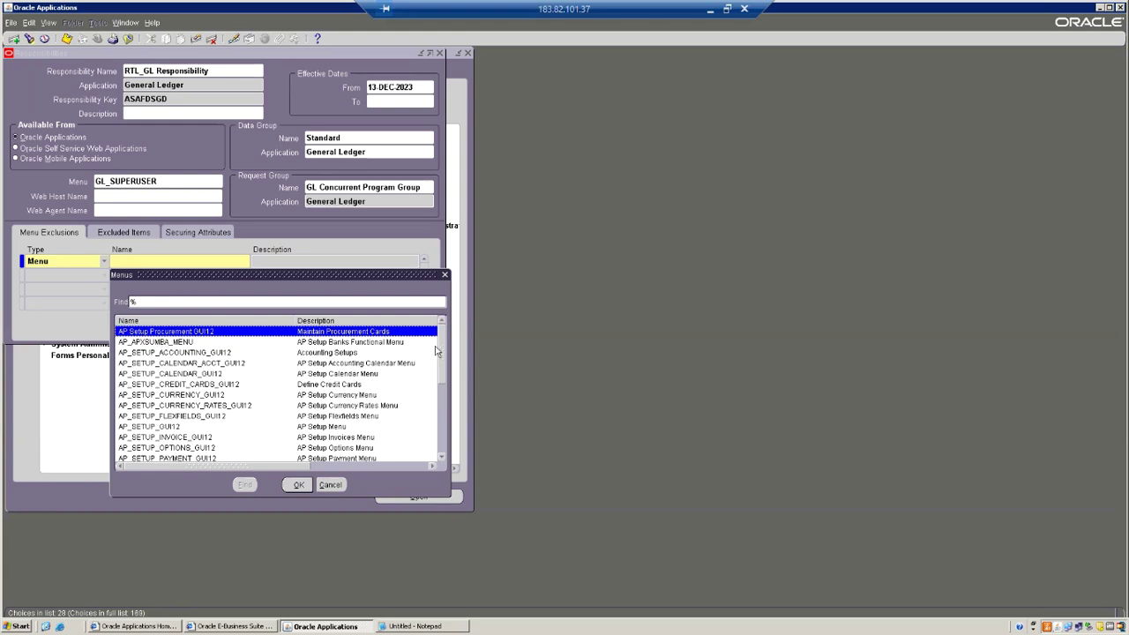
{"action": "left_click_drag", "start_coordinate": [440, 363], "coordinate": [448, 423]}
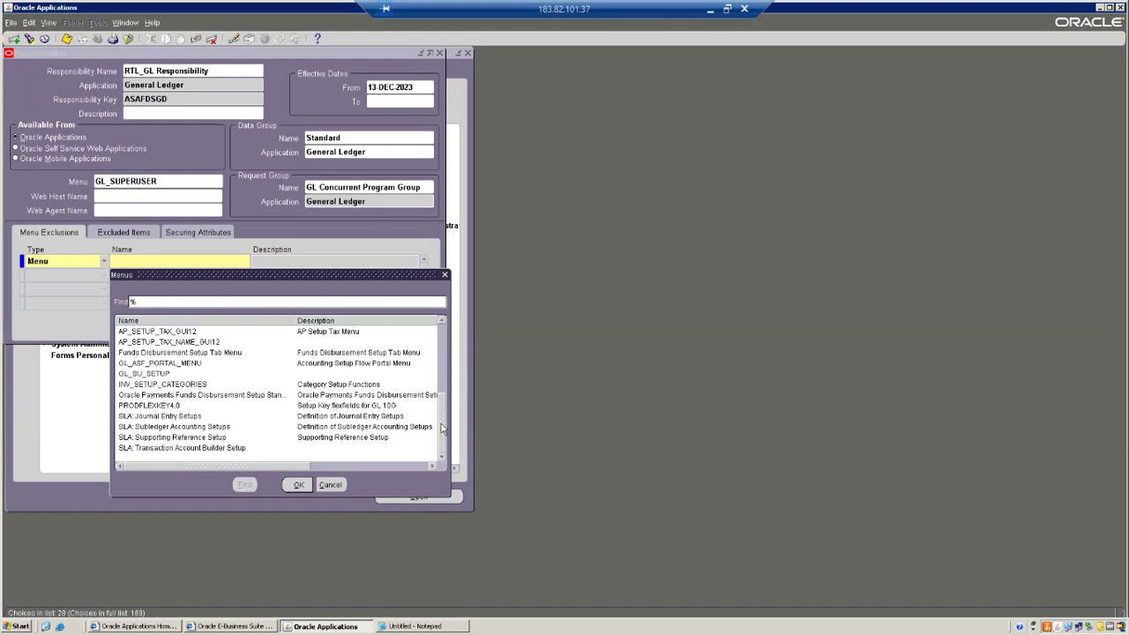
{"action": "left_click", "coordinate": [239, 374]}
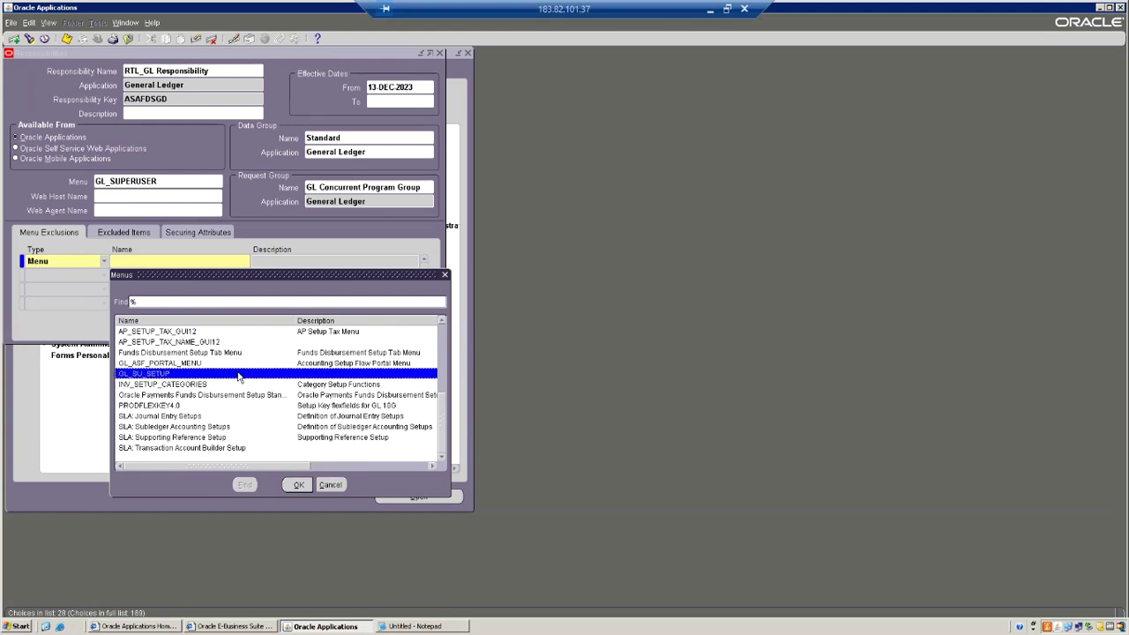
{"action": "left_click", "coordinate": [298, 484]}
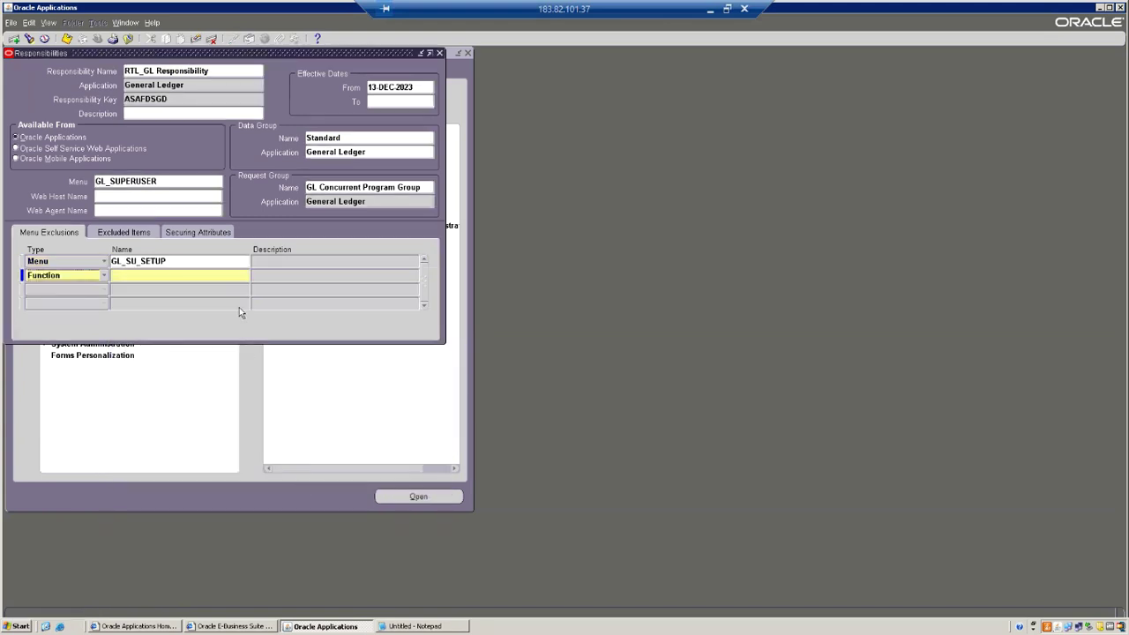
{"action": "left_click", "coordinate": [265, 263]}
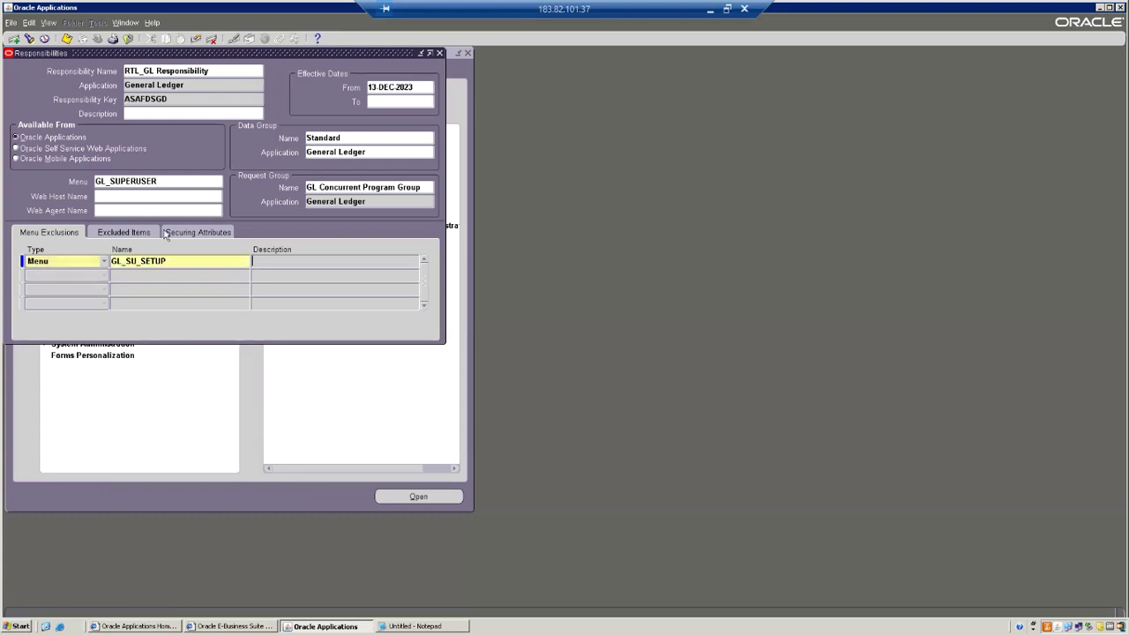
{"action": "left_click", "coordinate": [68, 39]}
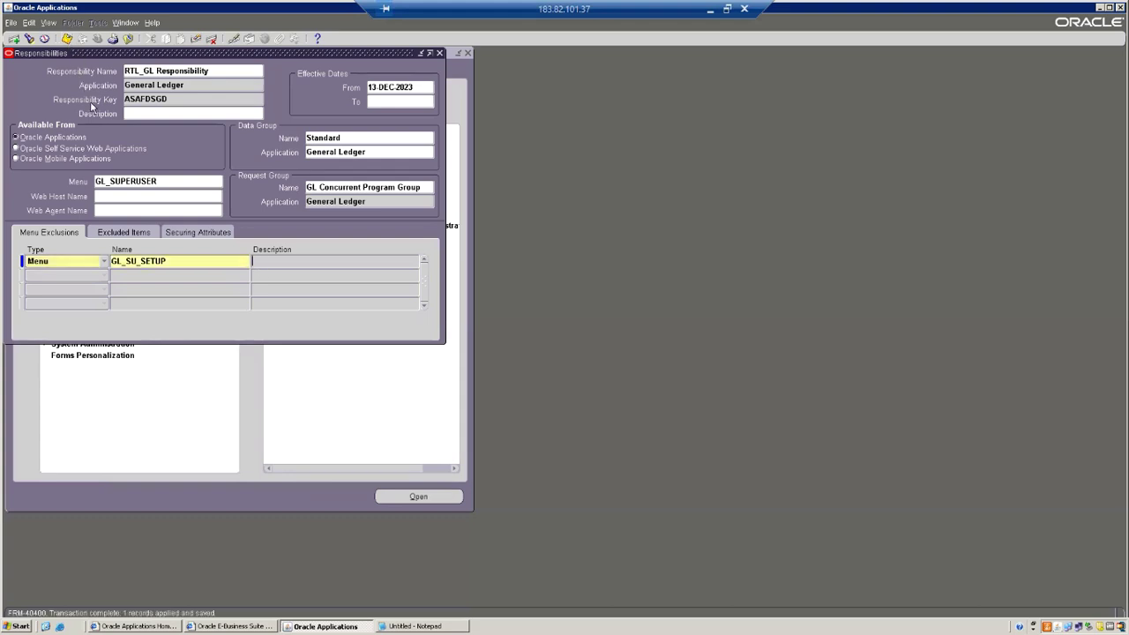
- Add a second Menu-type exclusion for GL_SU_JOURNAL, found with the search %Journal%, and save the responsibility
{"action": "left_click", "coordinate": [177, 180]}
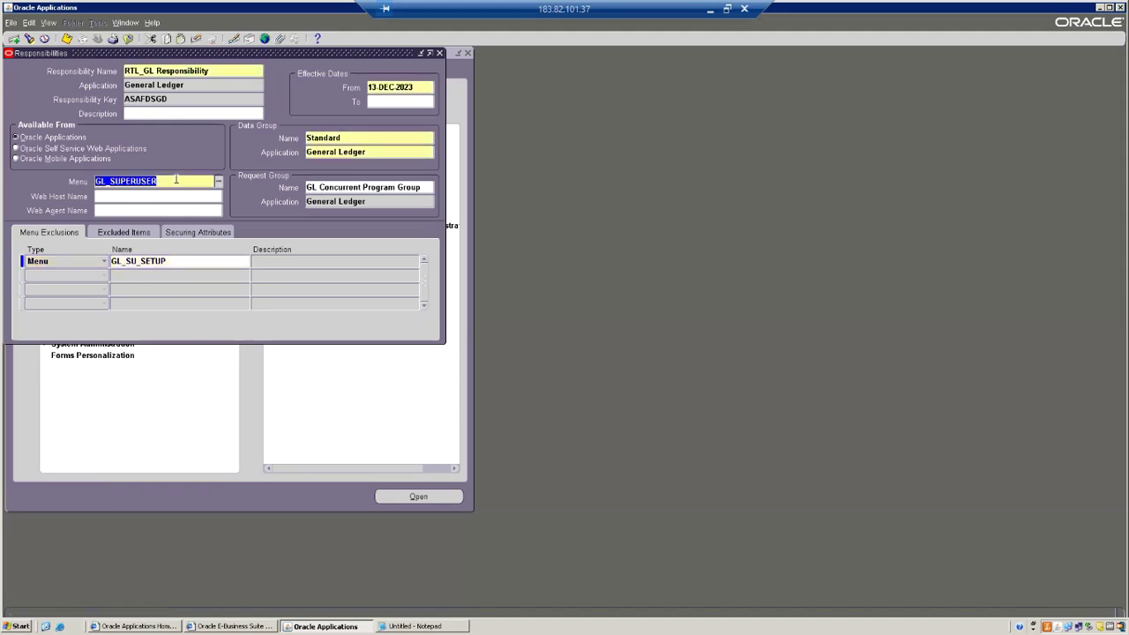
{"action": "left_click", "coordinate": [206, 69]}
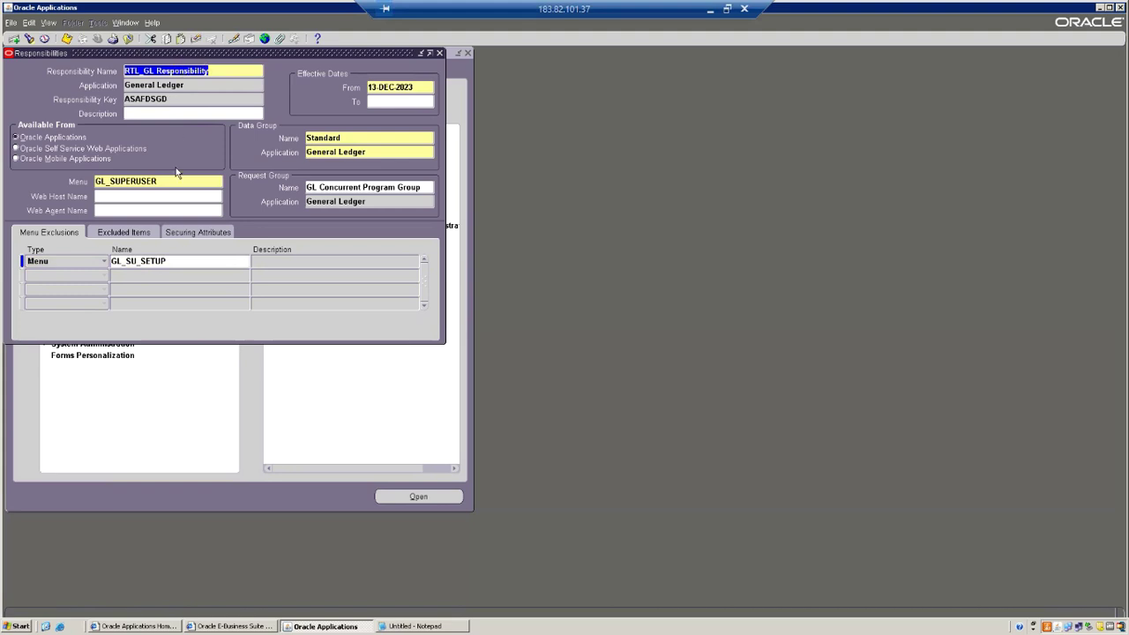
{"action": "left_click", "coordinate": [184, 260]}
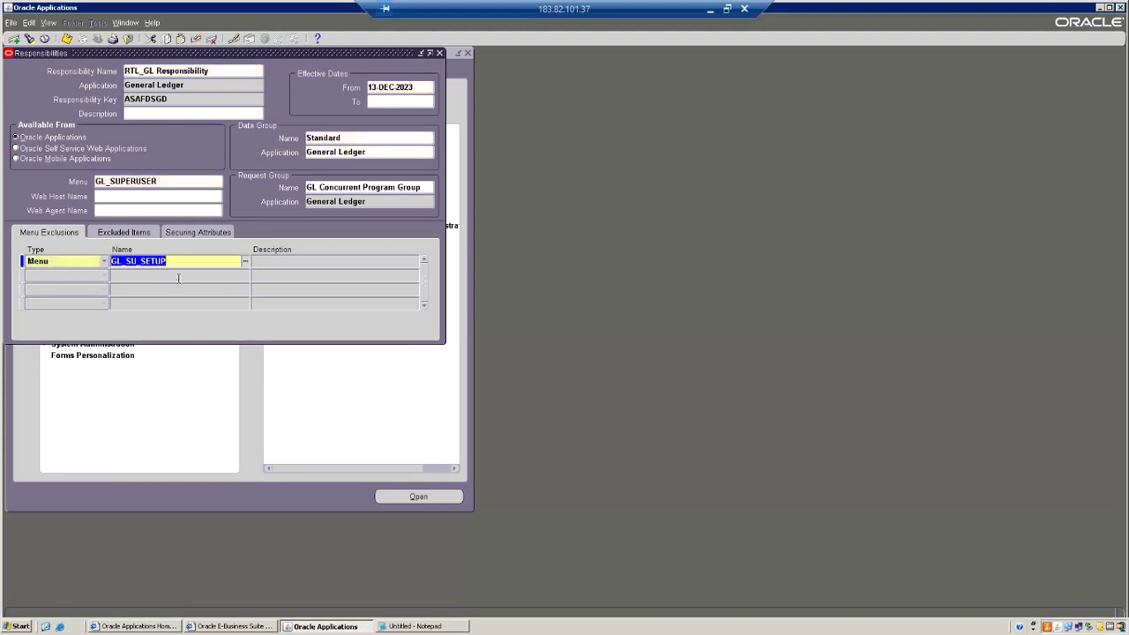
{"action": "left_click", "coordinate": [178, 279]}
{"action": "left_click", "coordinate": [104, 276]}
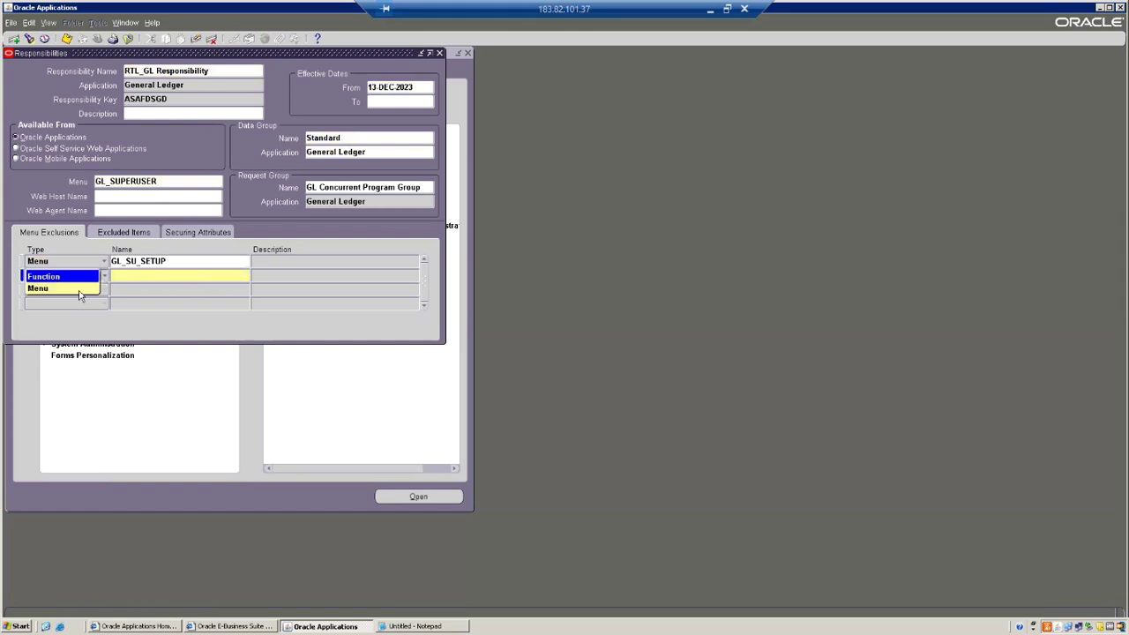
{"action": "left_click", "coordinate": [78, 289]}
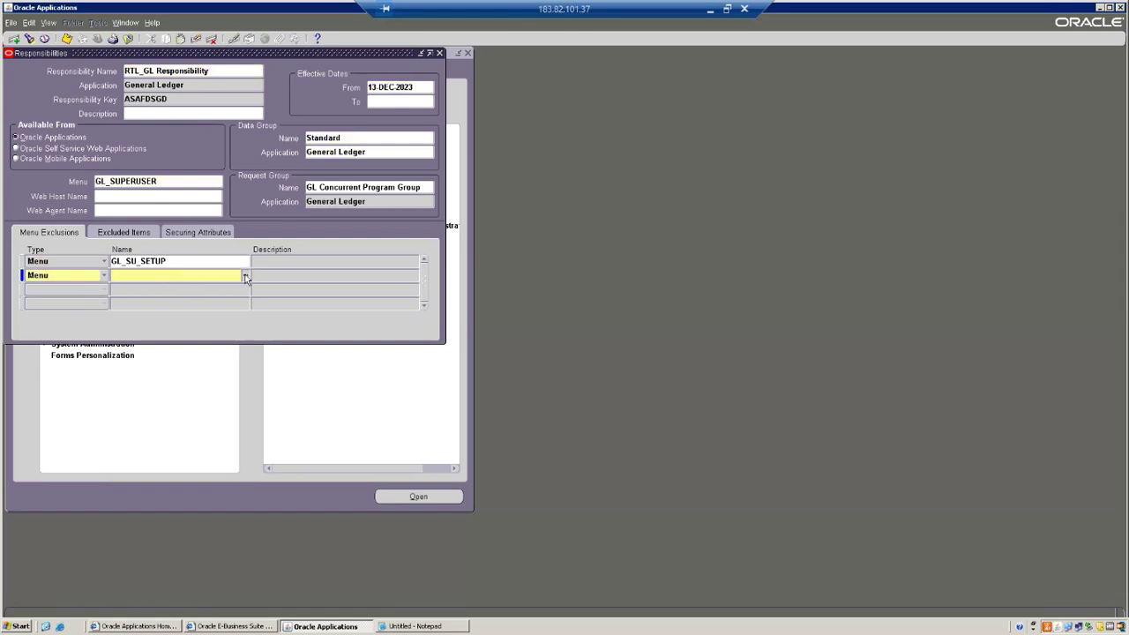
{"action": "left_click", "coordinate": [246, 277]}
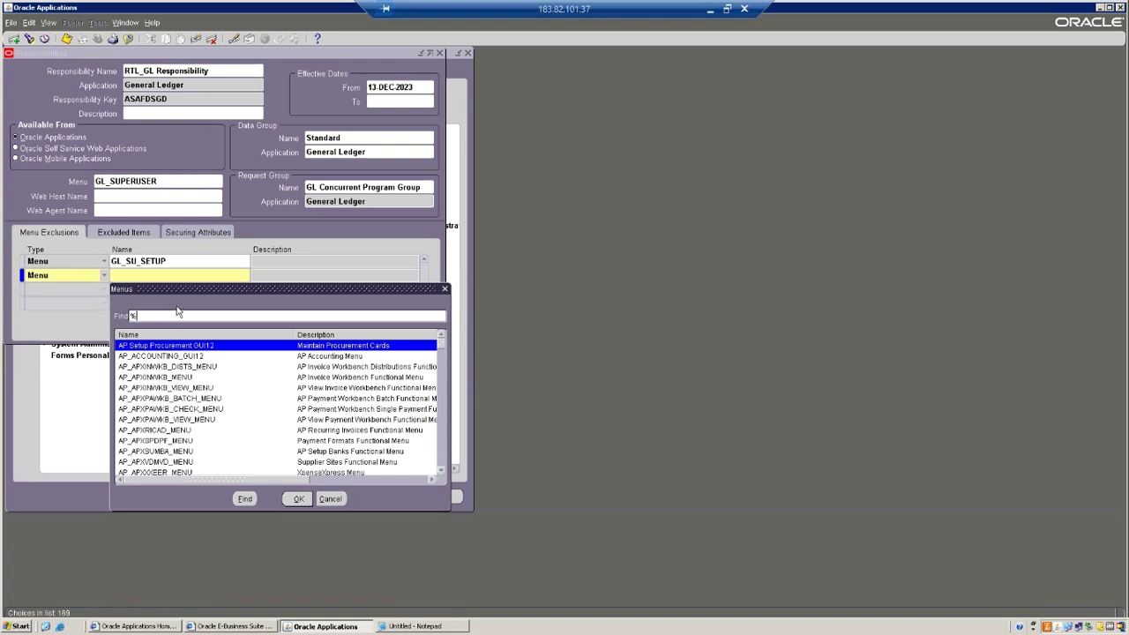
{"action": "type", "text": "Journal%"}
{"action": "key", "text": "Return"}
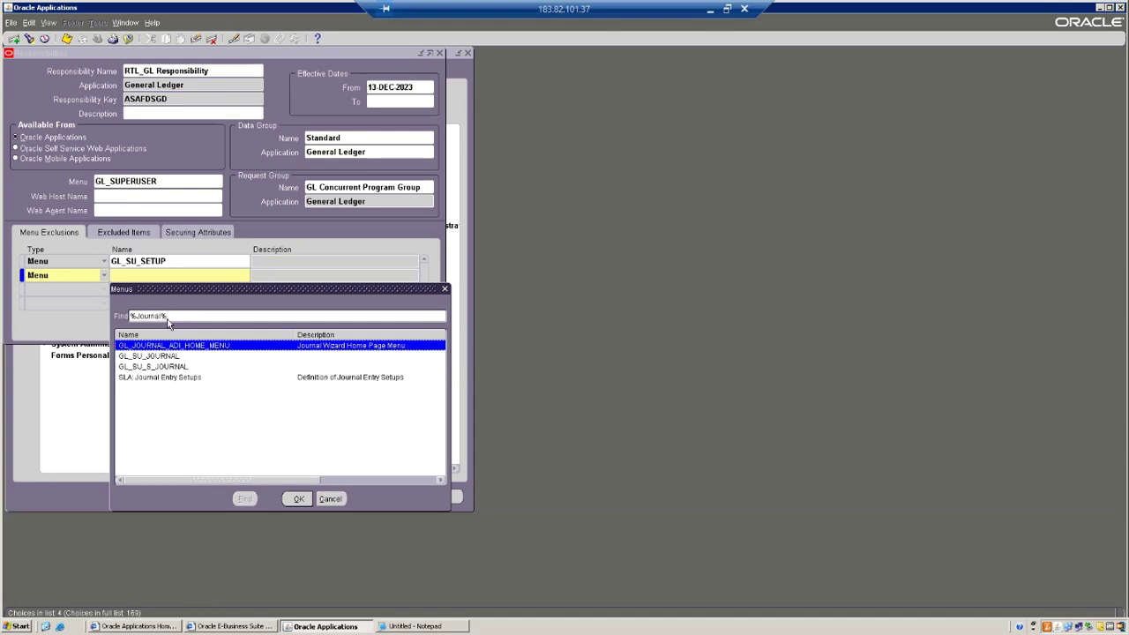
{"action": "left_click", "coordinate": [201, 356]}
{"action": "left_click", "coordinate": [300, 499]}
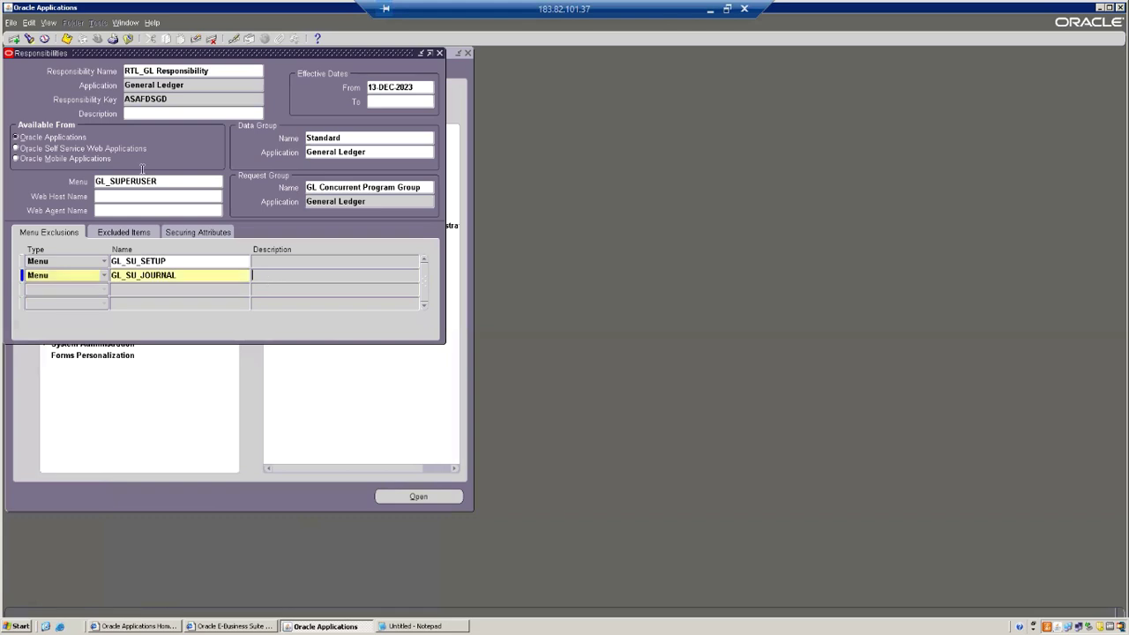
{"action": "left_click", "coordinate": [66, 39]}
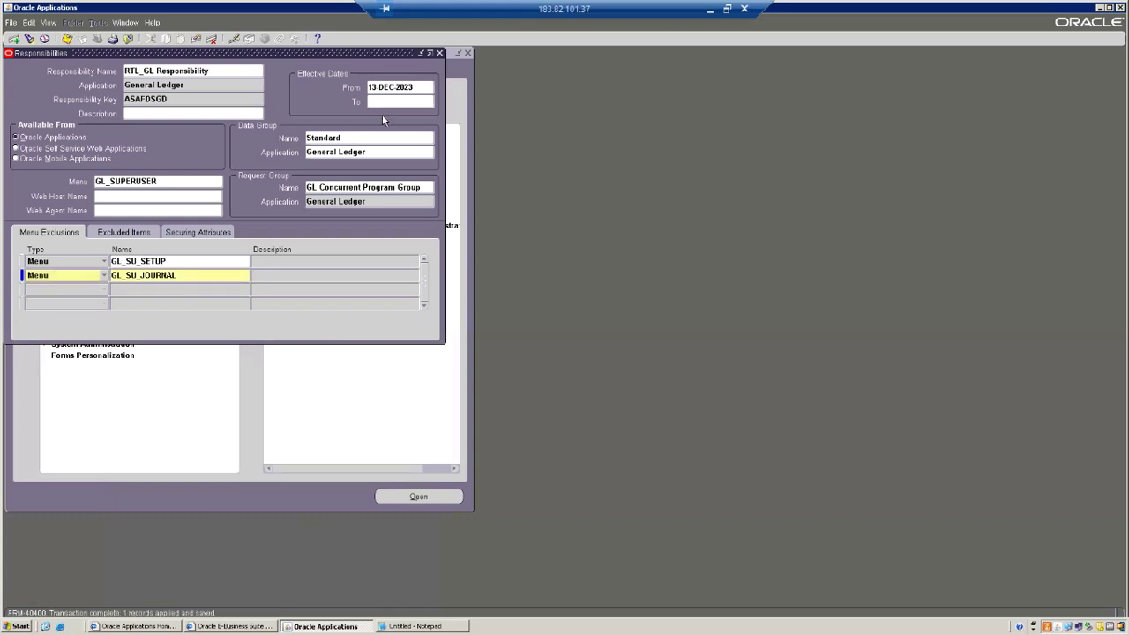
- Close the responsibility definition and switch the session to General Ledger, Vision Operations (USA)
{"action": "left_click", "coordinate": [439, 53]}
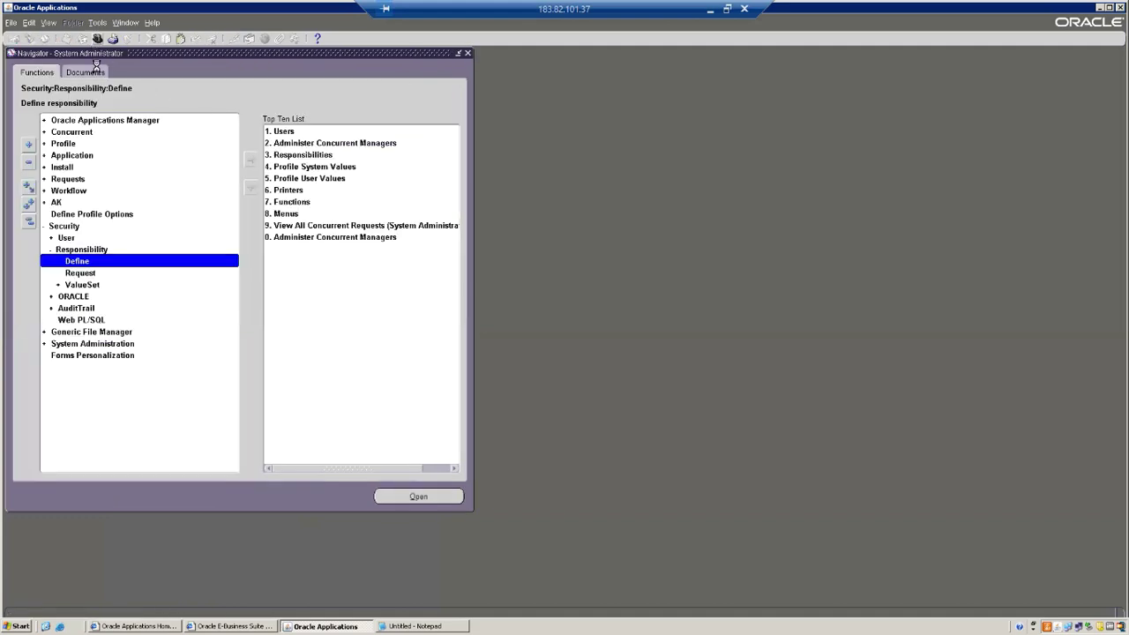
{"action": "double_click", "coordinate": [202, 262]}
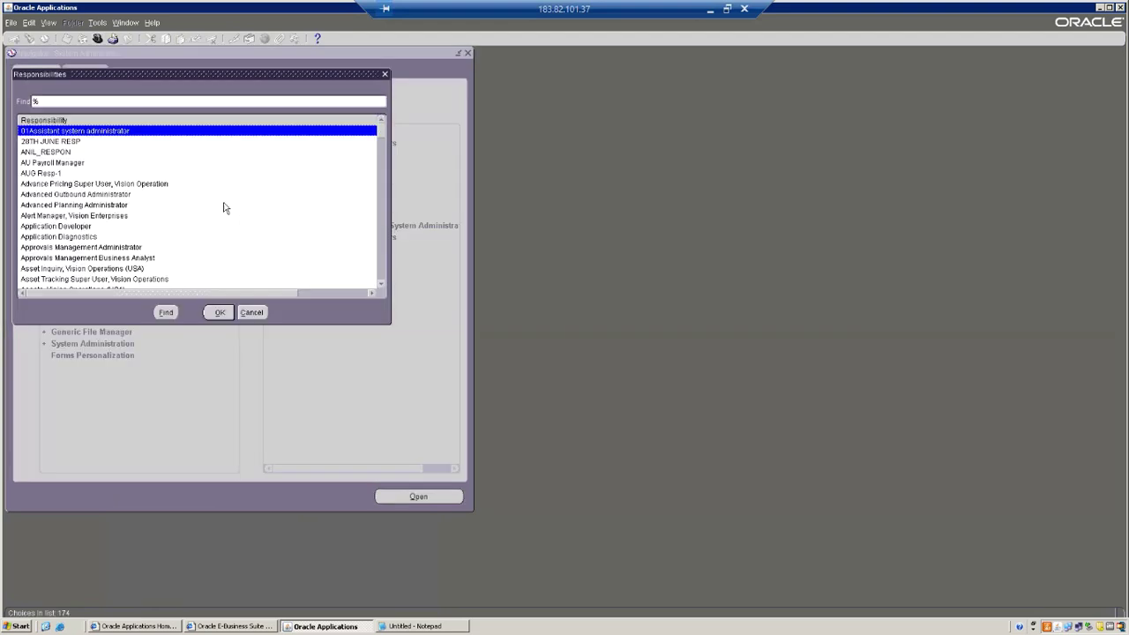
{"action": "left_click", "coordinate": [224, 208]}
{"action": "type", "text": "g"}
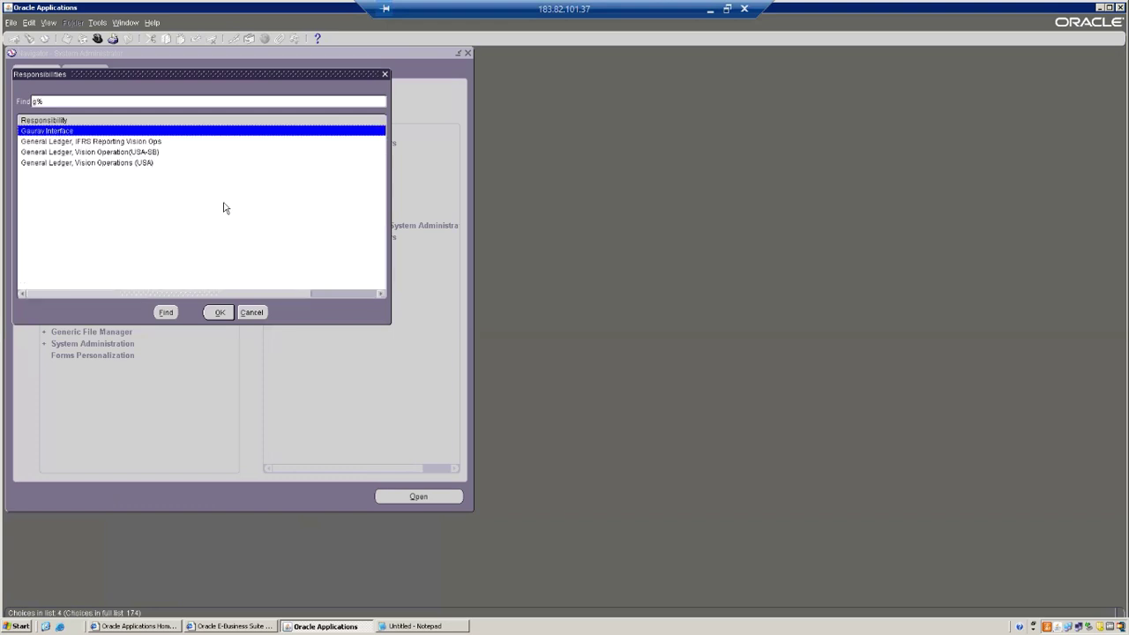
{"action": "key", "text": "Down"}
{"action": "key", "text": "Down"}
{"action": "key", "text": "Down"}
{"action": "key", "text": "Return"}
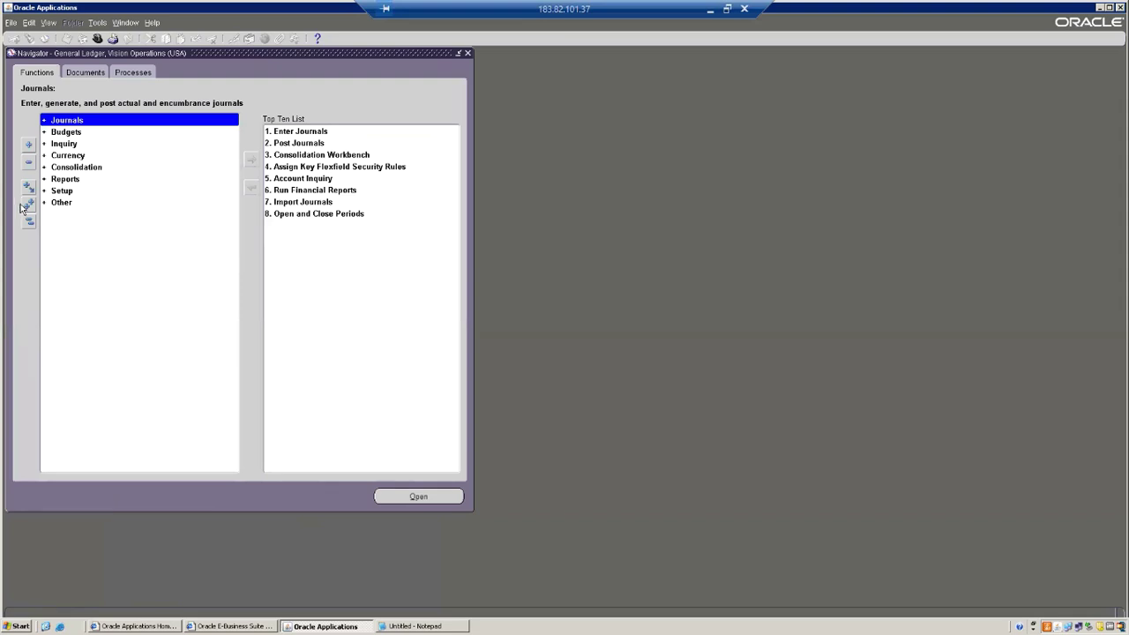
- Switch the session to RTL_GL Responsibility, found with the search r%, to check its navigator against General Ledger, Vision Operations (USA)
{"action": "left_click", "coordinate": [60, 192]}
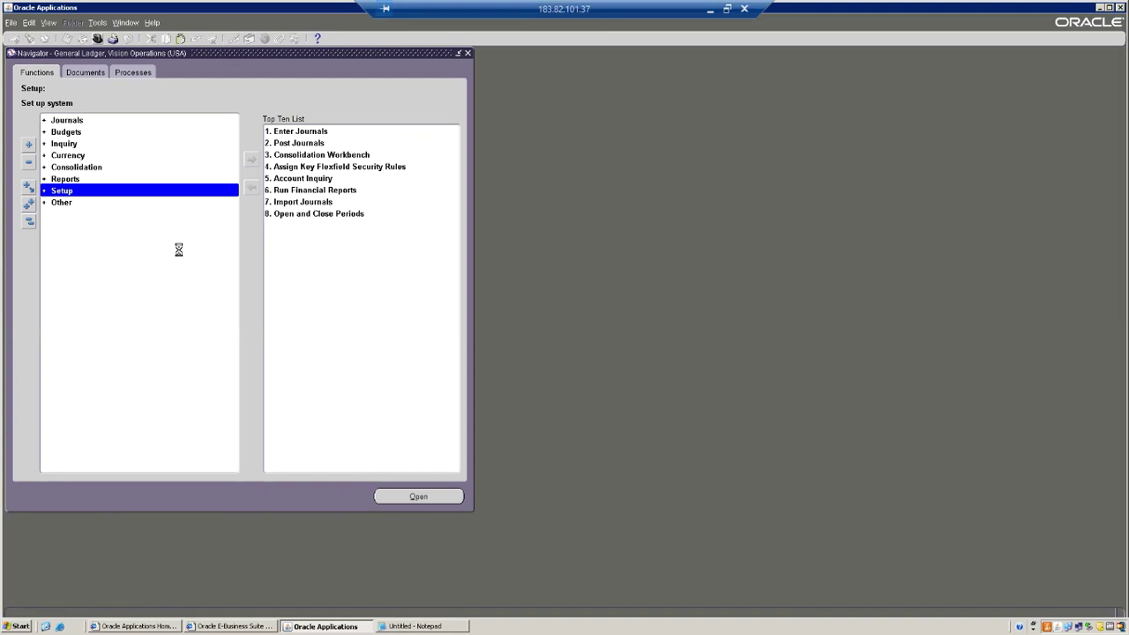
{"action": "type", "text": "r%"}
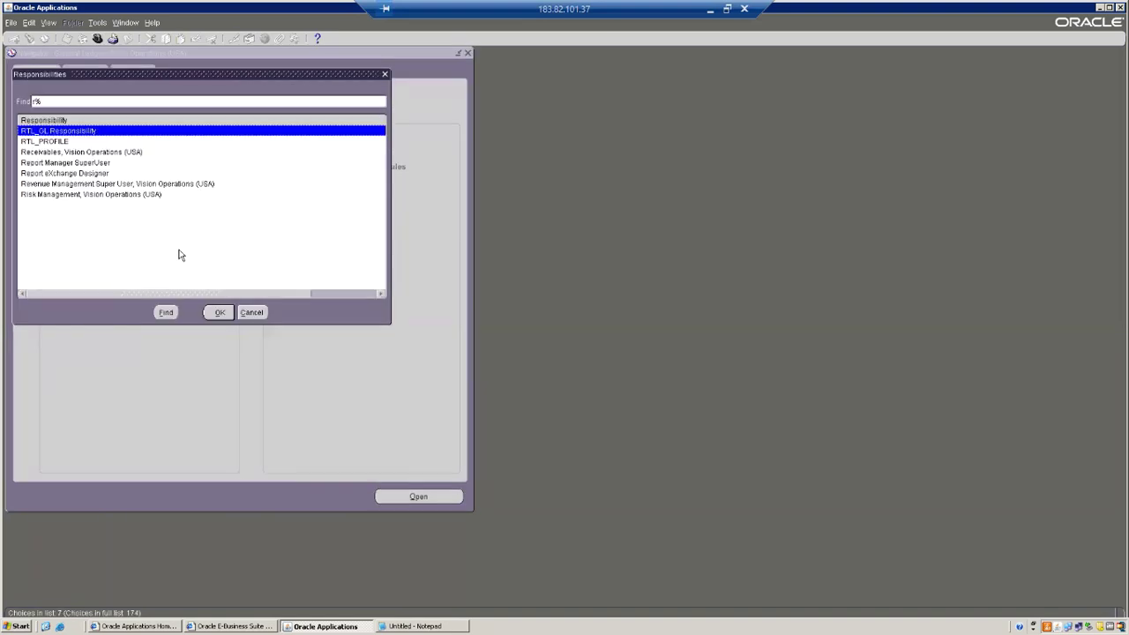
{"action": "left_click", "coordinate": [221, 311]}
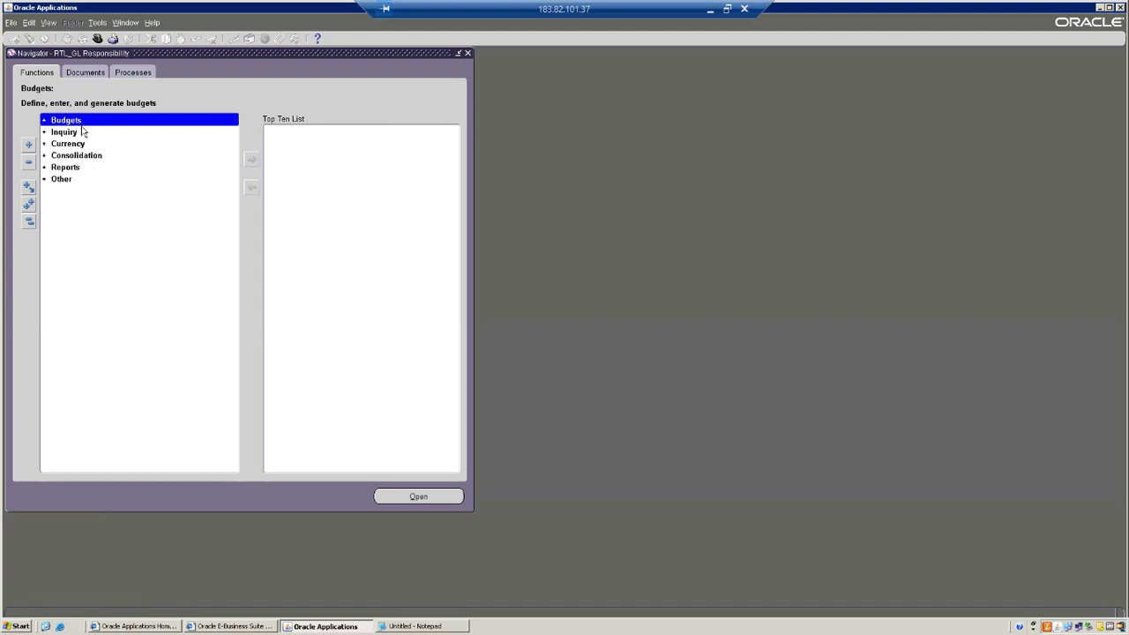
{"action": "left_click", "coordinate": [49, 22]}
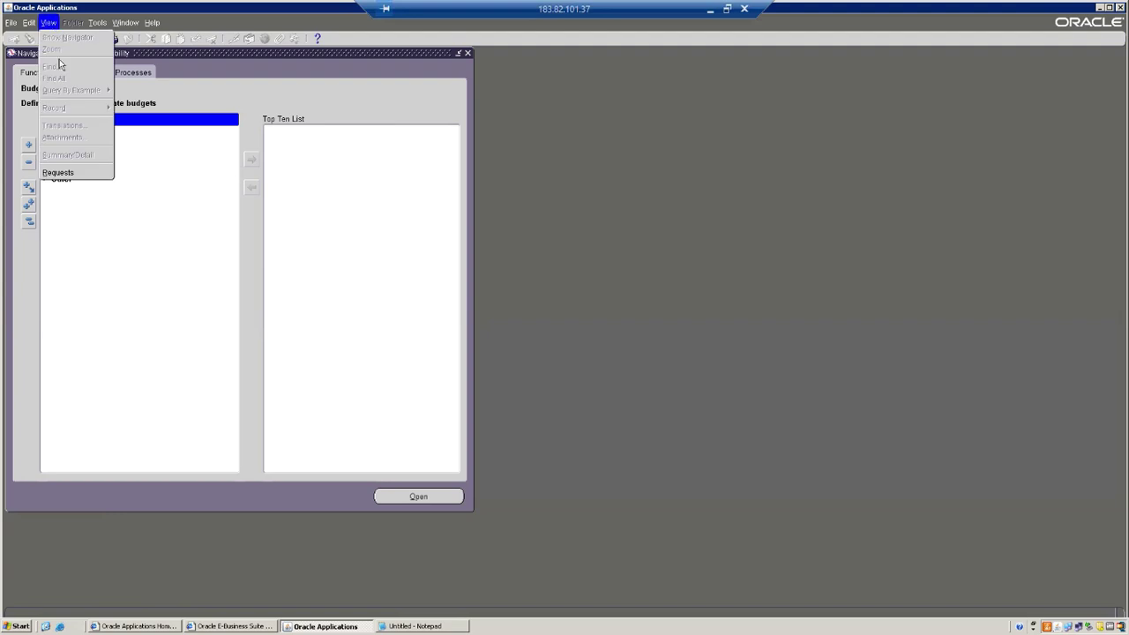
{"action": "left_click", "coordinate": [74, 175]}
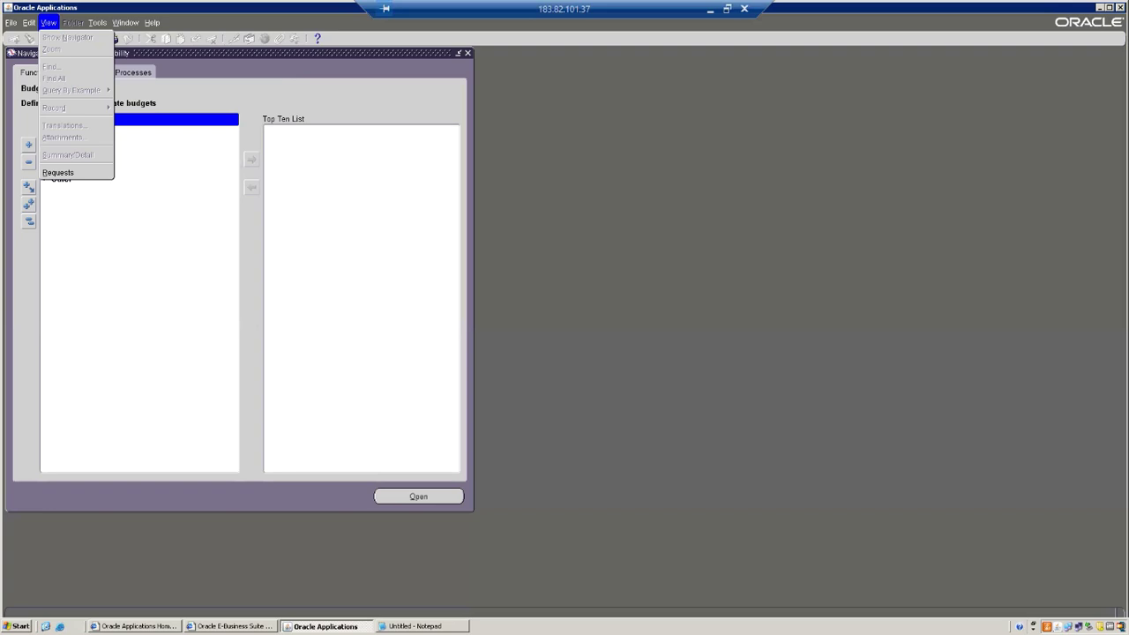
- Switch to Notepad, review the noted GL_SUPERUSER menu, GL Concurrent Program Group and Standard data group, and return to Oracle Applications
{"action": "key", "text": "alt+Tab"}
{"action": "left_click_drag", "start_coordinate": [299, 104], "coordinate": [37, 104]}
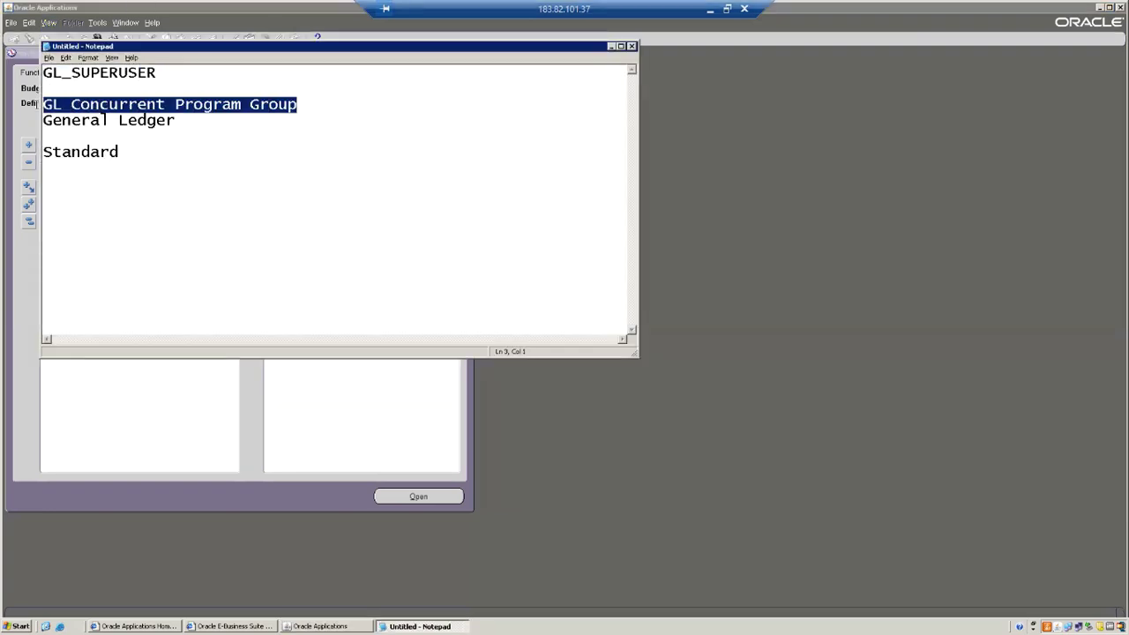
{"action": "left_click_drag", "start_coordinate": [120, 152], "coordinate": [32, 152]}
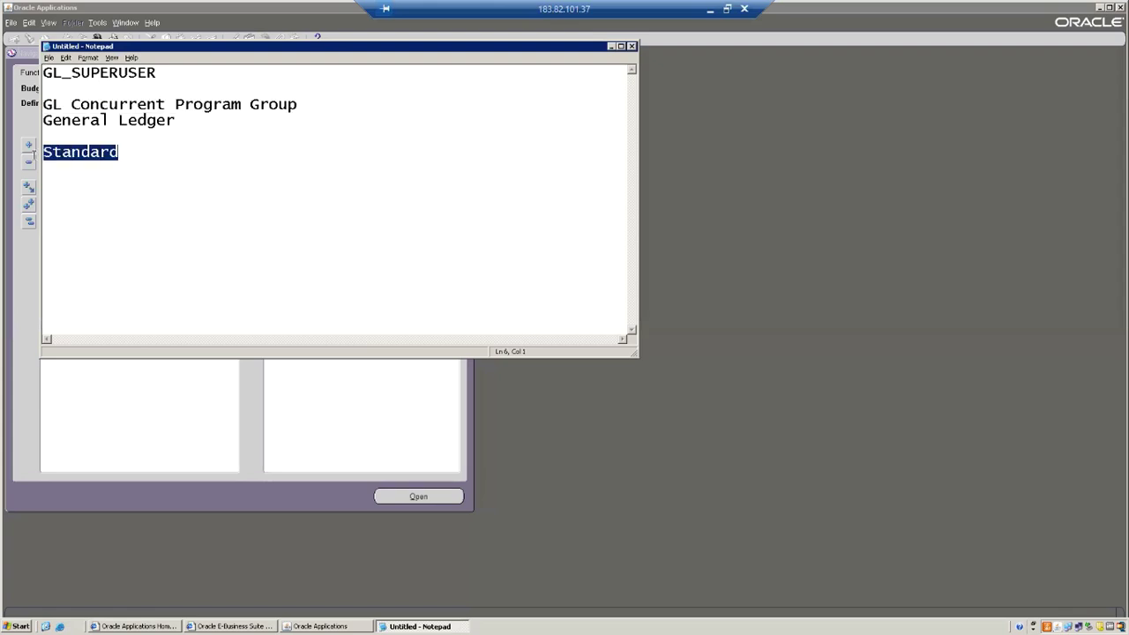
{"action": "left_click_drag", "start_coordinate": [172, 168], "coordinate": [27, 54]}
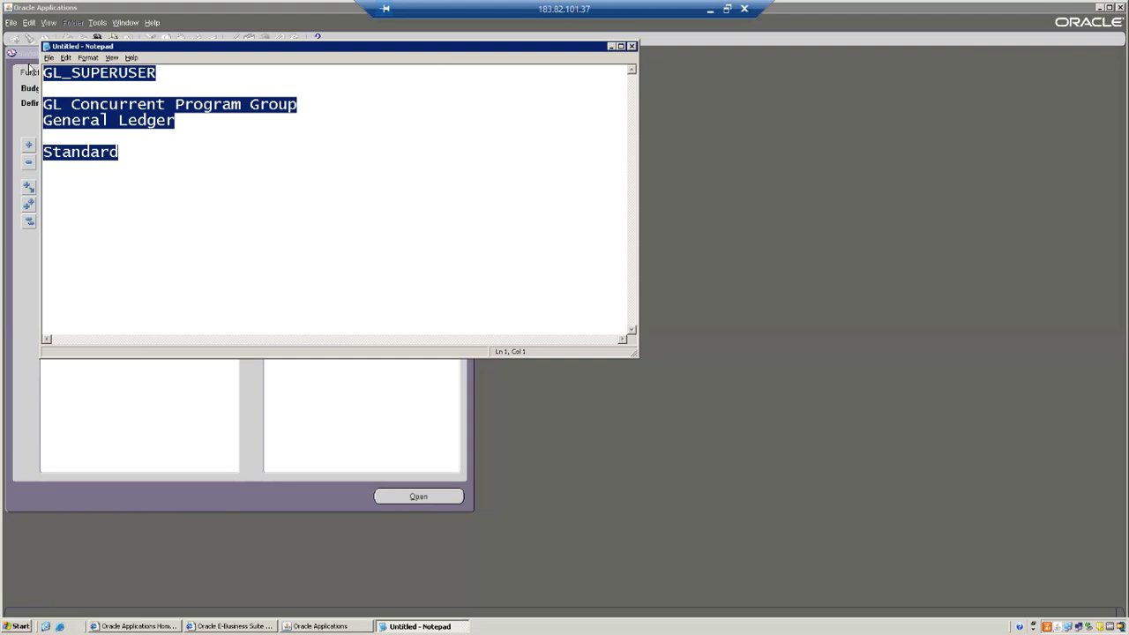
{"action": "left_click_drag", "start_coordinate": [188, 71], "coordinate": [32, 68]}
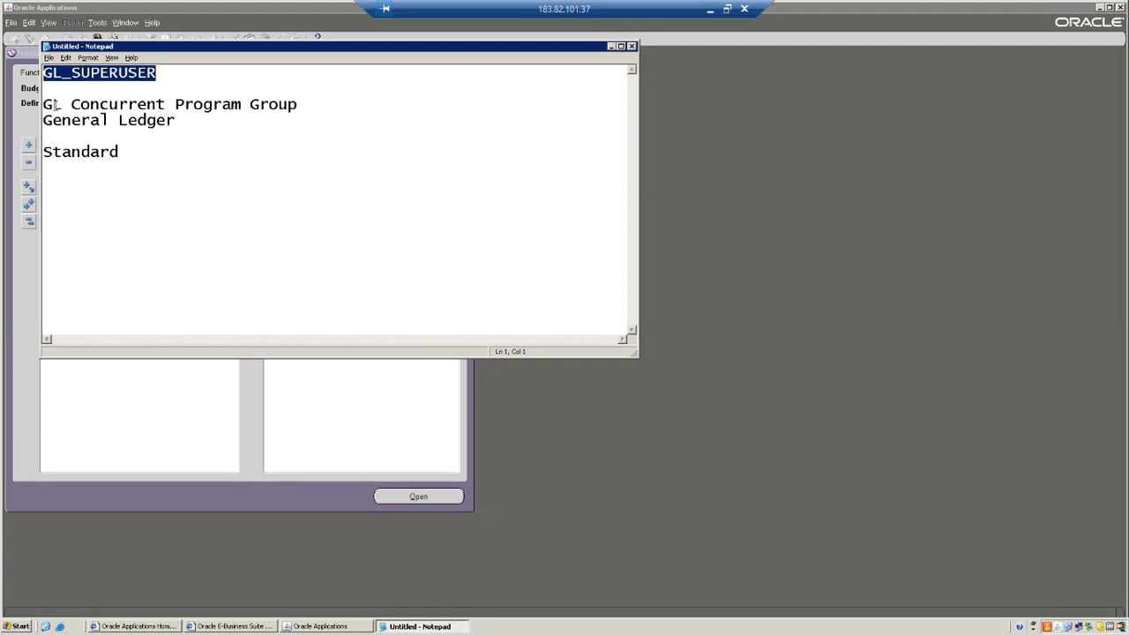
{"action": "left_click", "coordinate": [21, 122]}
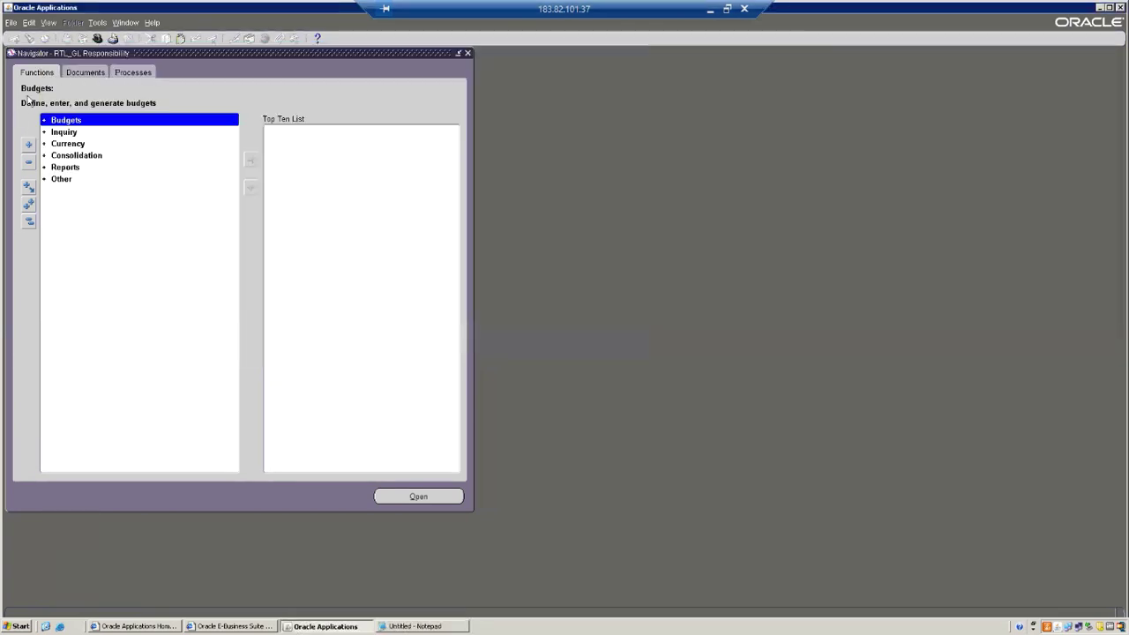